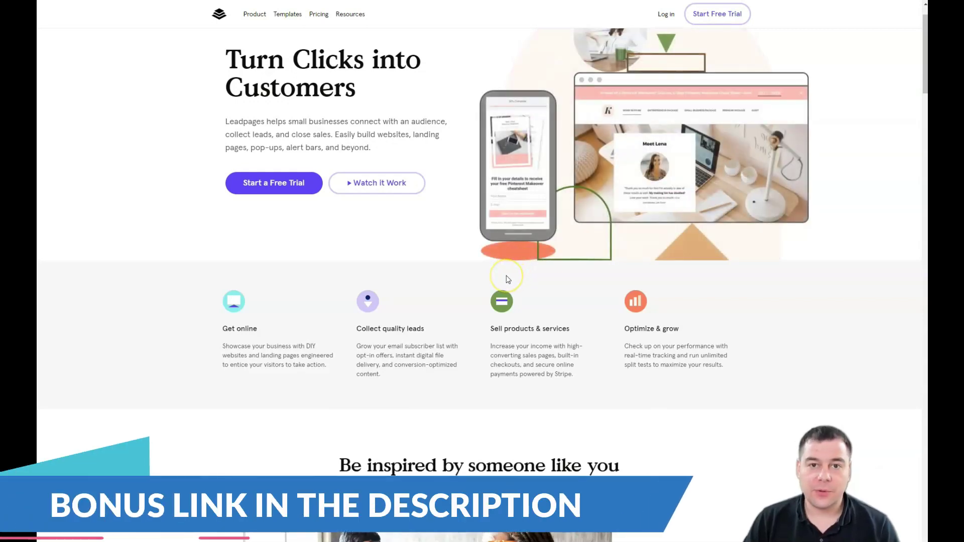
pyautogui.scroll(-1, 507, 279)
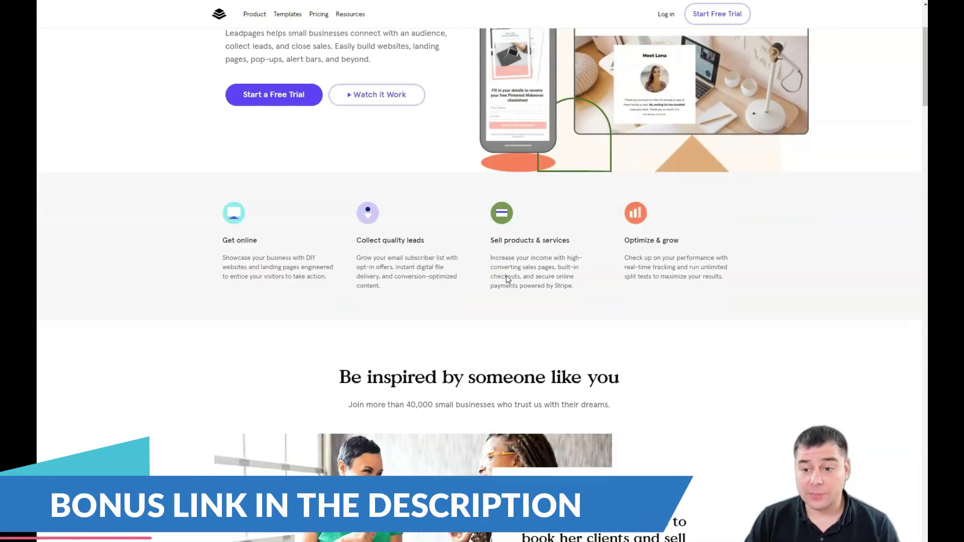
pyautogui.scroll(-1, 506, 280)
pyautogui.scroll(-1, 506, 279)
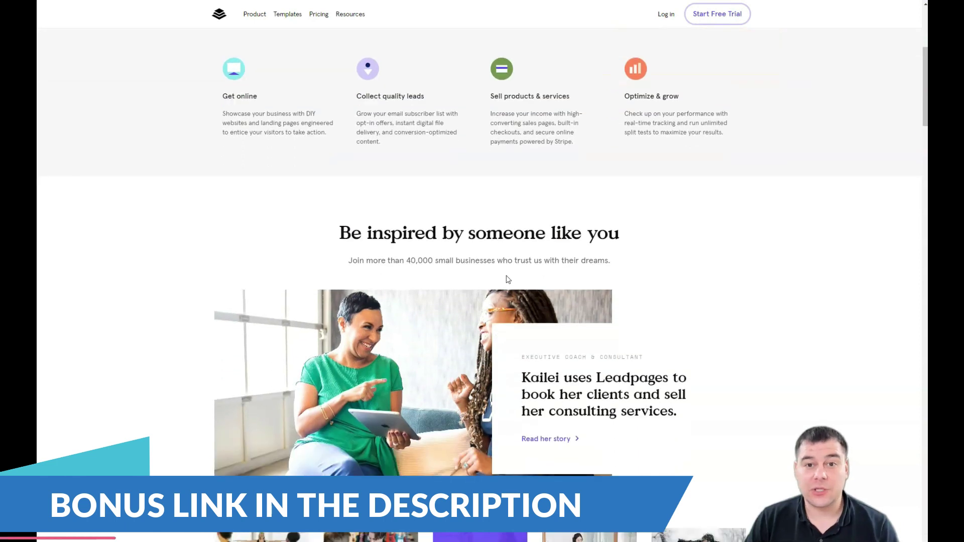
pyautogui.scroll(-1, 506, 277)
pyautogui.scroll(-1, 506, 278)
pyautogui.scroll(-1, 506, 278)
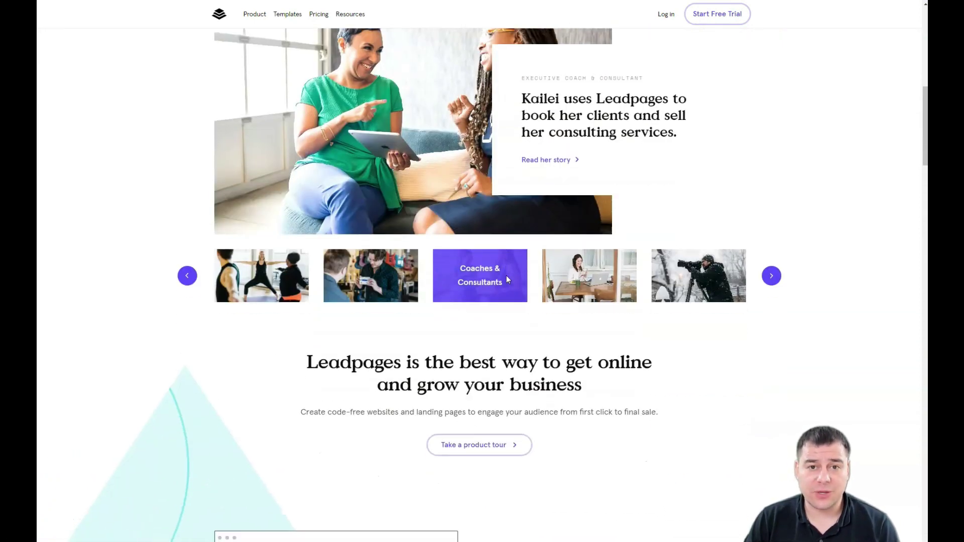
pyautogui.scroll(-2, 507, 276)
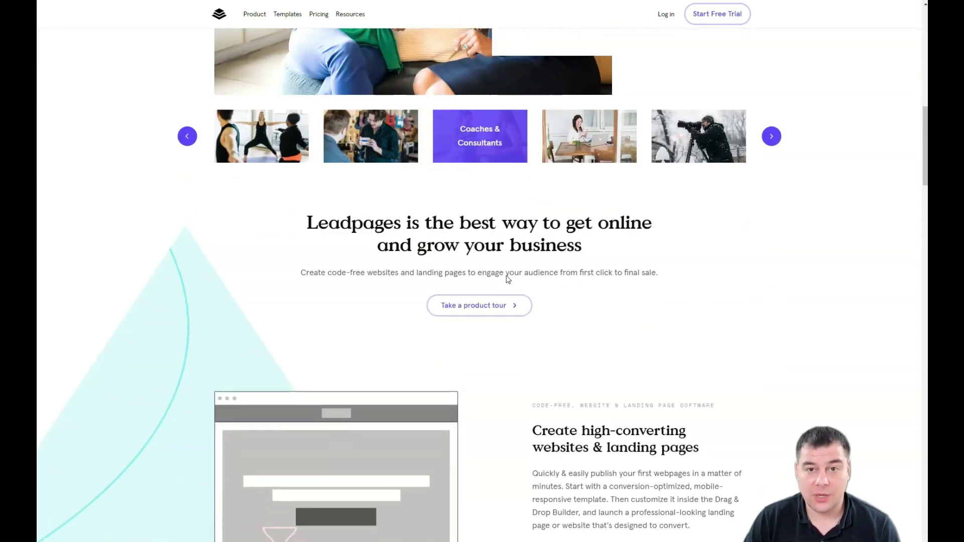
pyautogui.scroll(-2, 506, 279)
pyautogui.scroll(-2, 507, 280)
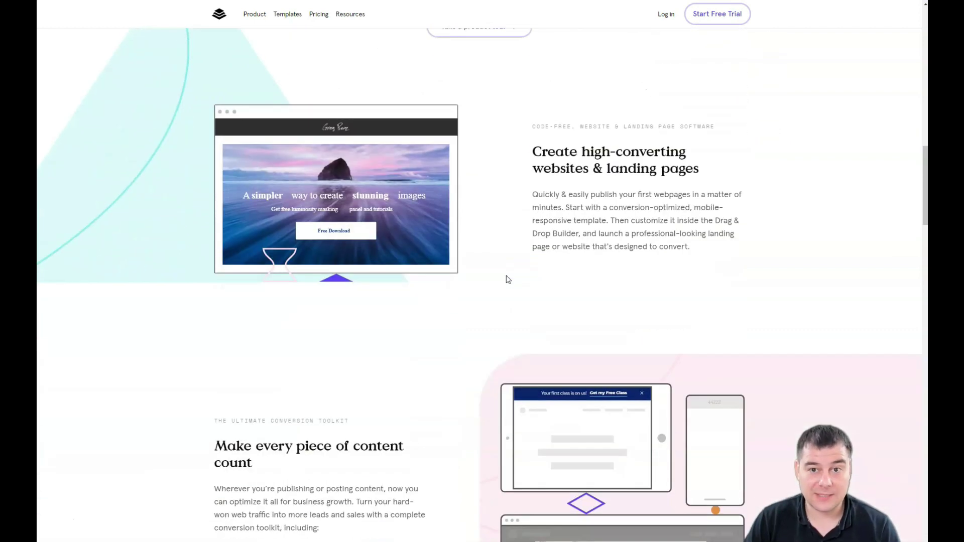
pyautogui.scroll(-1, 507, 279)
pyautogui.scroll(-1, 490, 271)
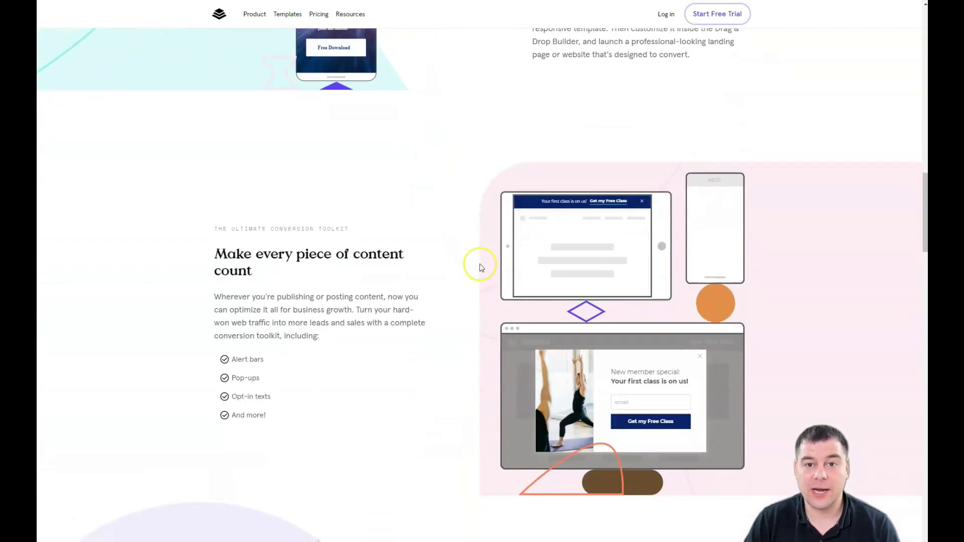
pyautogui.scroll(-1, 480, 267)
pyautogui.scroll(-1, 478, 265)
pyautogui.scroll(-1, 458, 261)
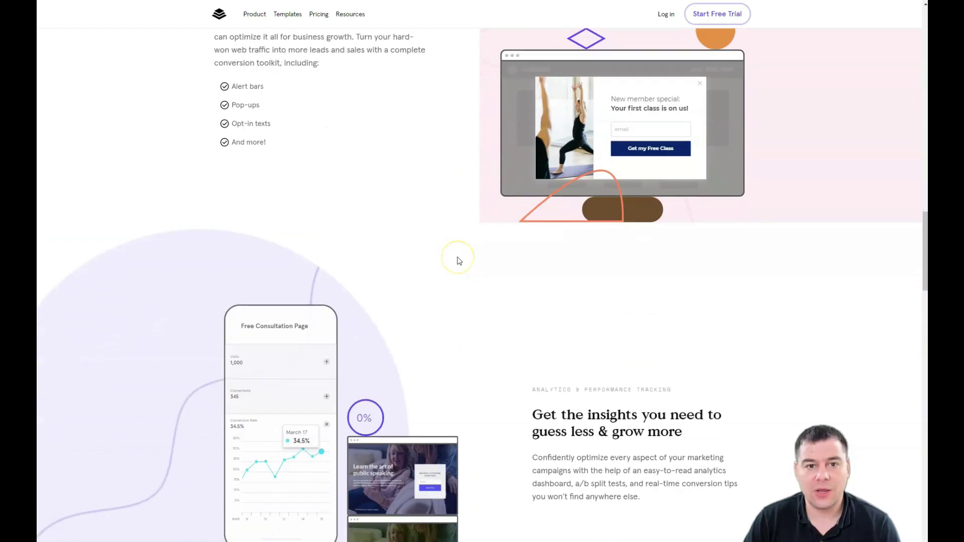
pyautogui.scroll(-1, 458, 260)
pyautogui.scroll(-1, 458, 260)
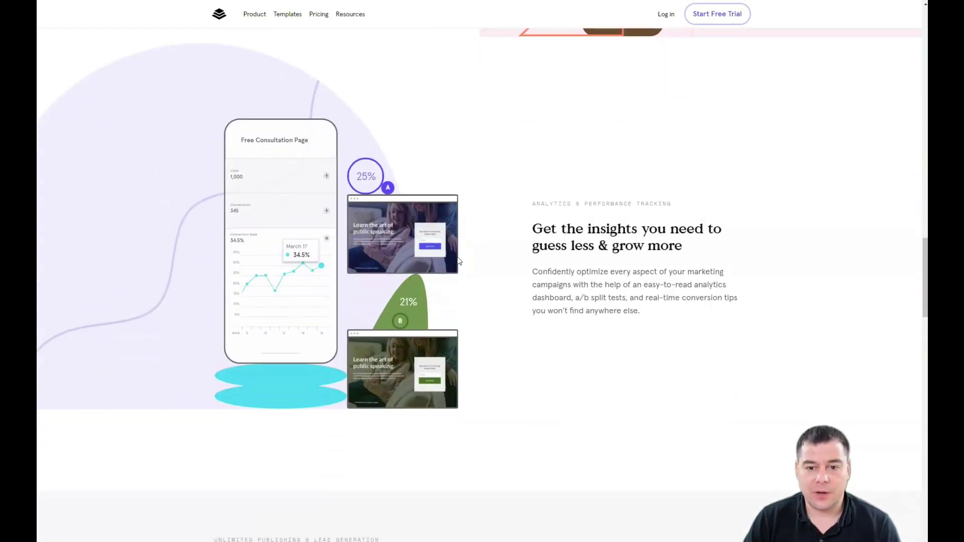
pyautogui.scroll(-2, 458, 261)
pyautogui.scroll(-1, 458, 261)
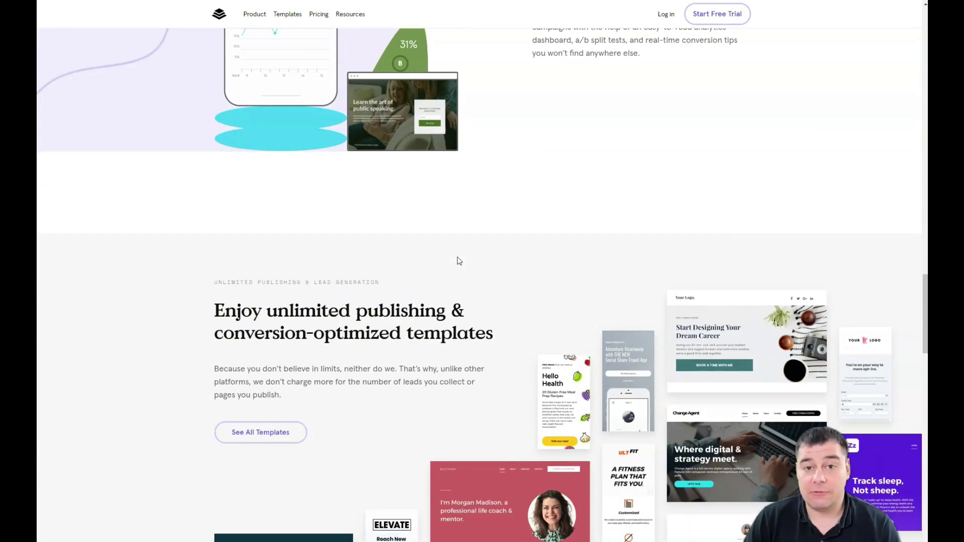
pyautogui.scroll(-2, 457, 261)
pyautogui.scroll(-1, 457, 261)
pyautogui.scroll(-1, 457, 260)
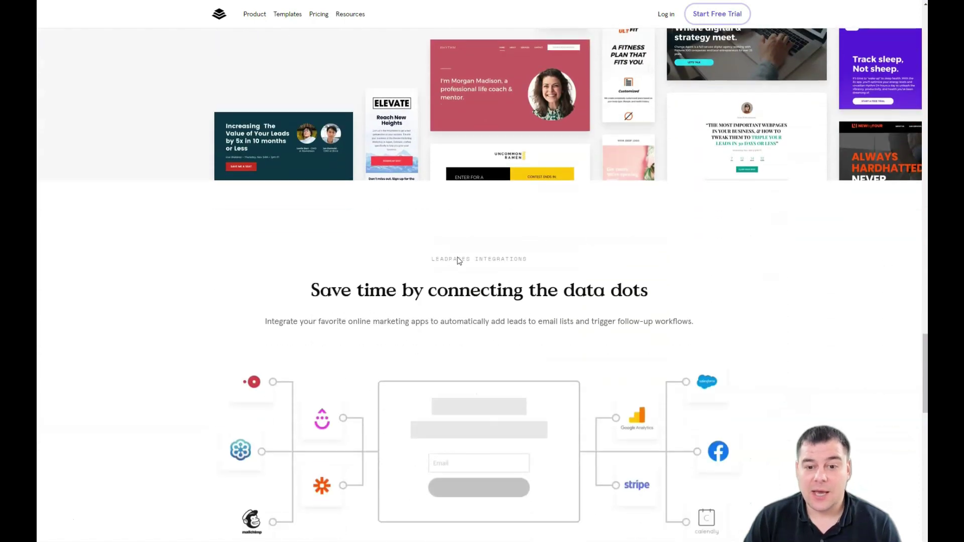
pyautogui.scroll(-1, 457, 261)
pyautogui.scroll(-2, 457, 261)
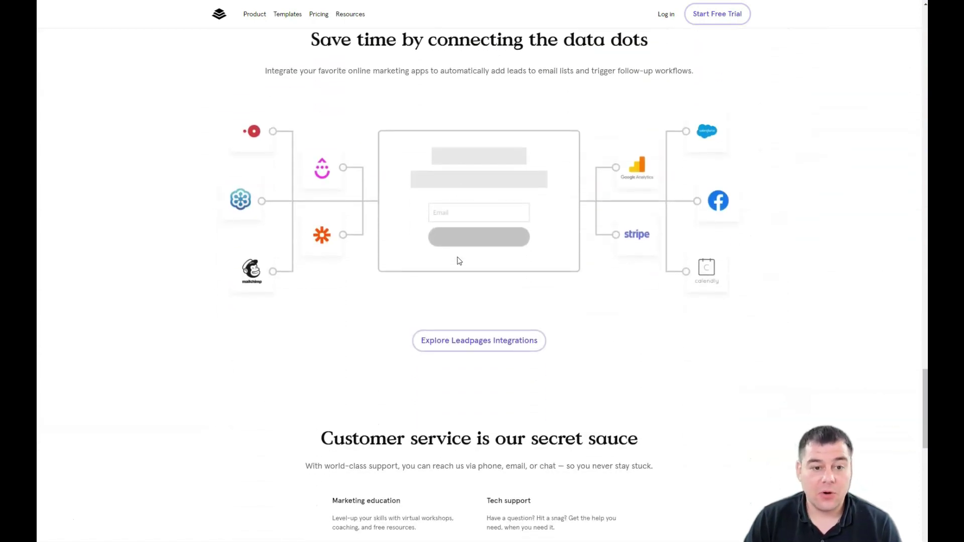
pyautogui.scroll(-2, 457, 260)
pyautogui.scroll(-2, 457, 261)
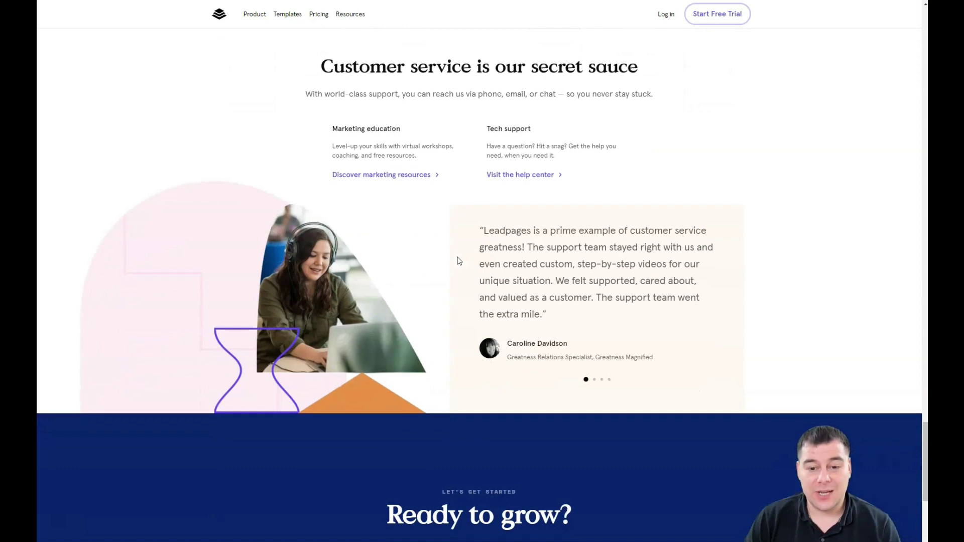
pyautogui.scroll(-2, 457, 260)
pyautogui.scroll(-2, 457, 261)
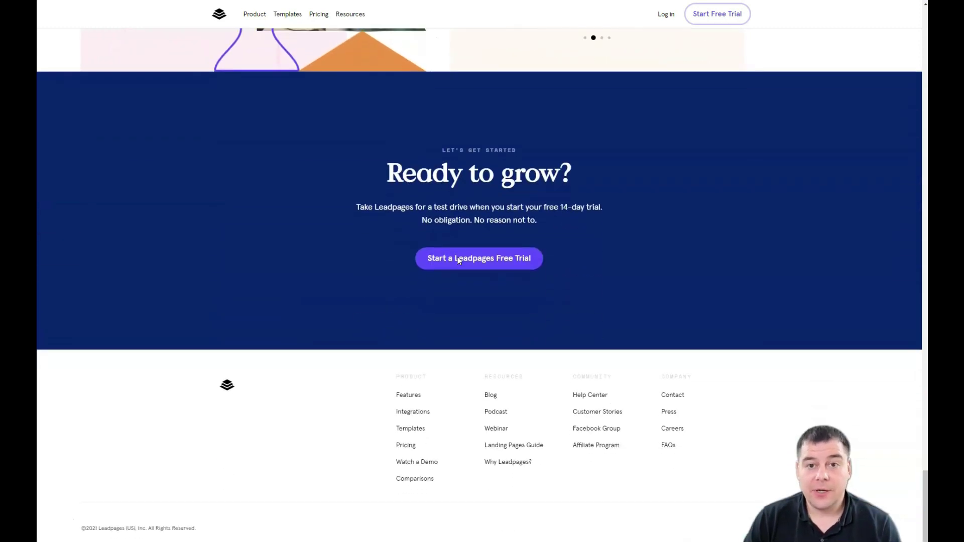
pyautogui.scroll(2, 458, 260)
pyautogui.scroll(2, 457, 260)
pyautogui.scroll(2, 457, 261)
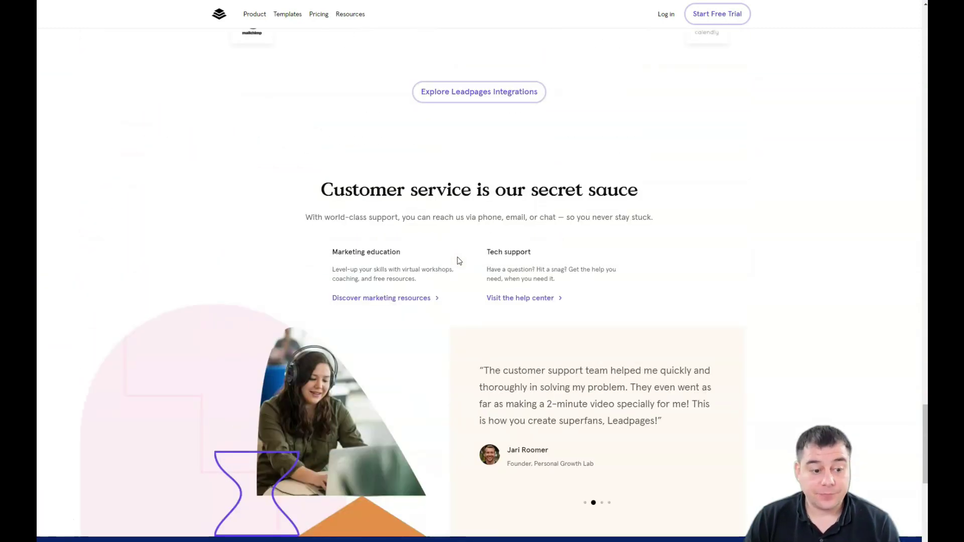
pyautogui.scroll(1, 457, 260)
pyautogui.scroll(2, 457, 260)
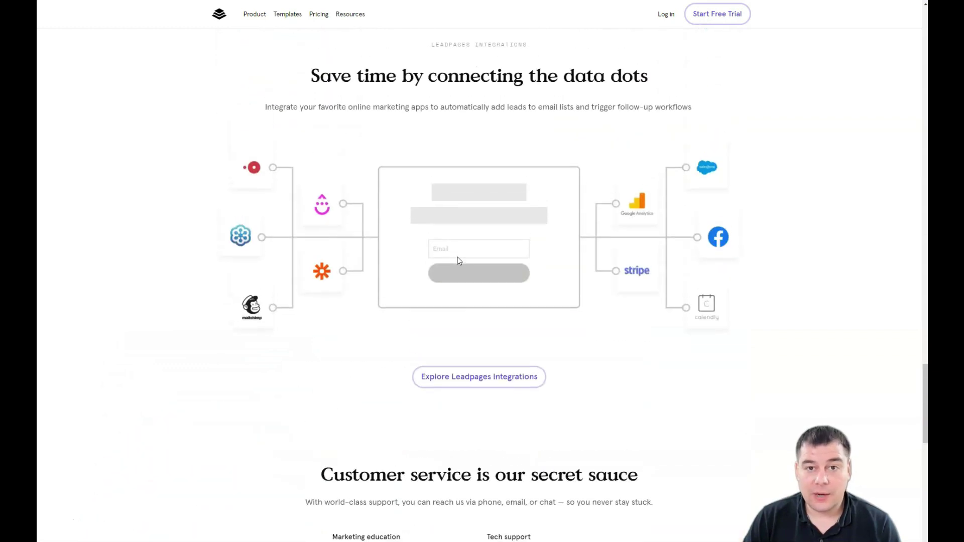
pyautogui.scroll(2, 457, 261)
pyautogui.scroll(2, 457, 261)
pyautogui.scroll(1, 457, 261)
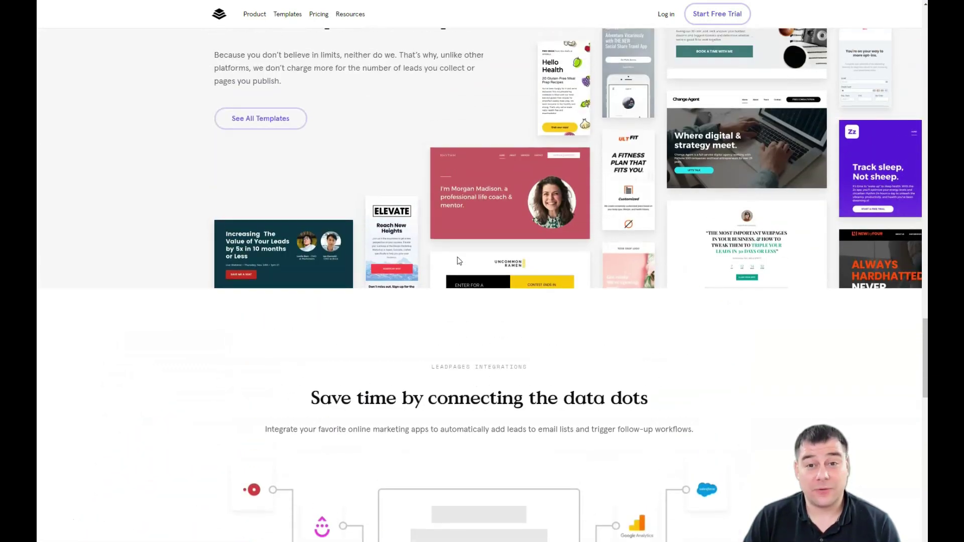
pyautogui.scroll(2, 457, 260)
pyautogui.scroll(2, 457, 261)
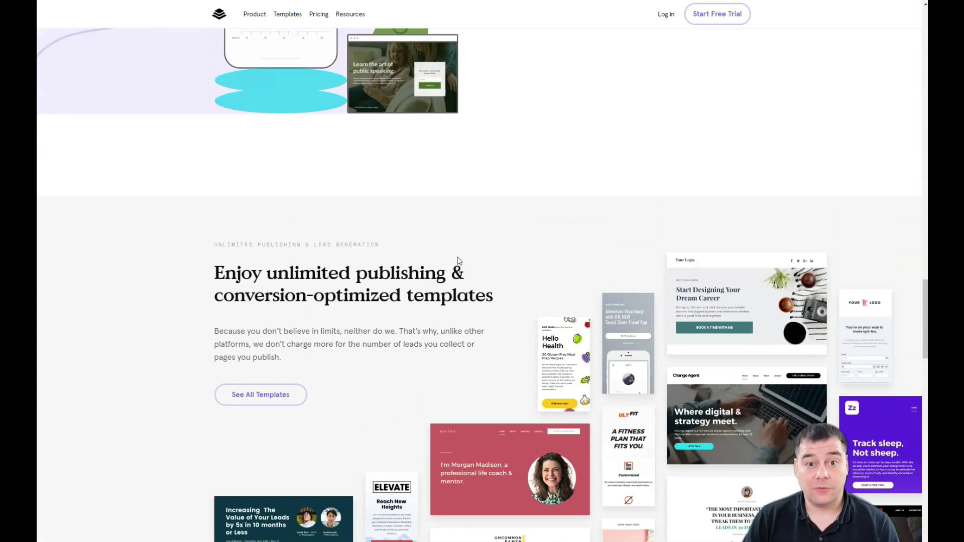
pyautogui.scroll(2, 457, 261)
pyautogui.scroll(1, 457, 260)
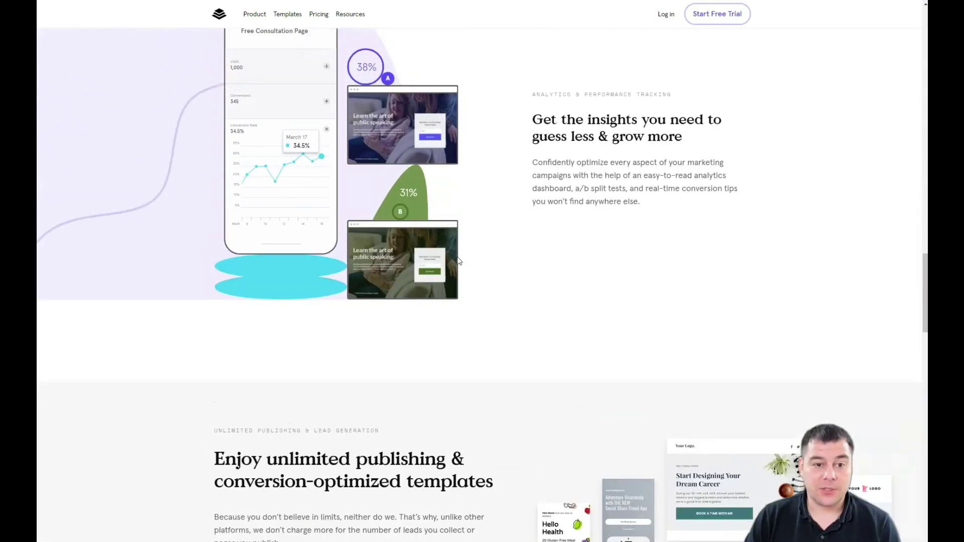
pyautogui.scroll(2, 457, 260)
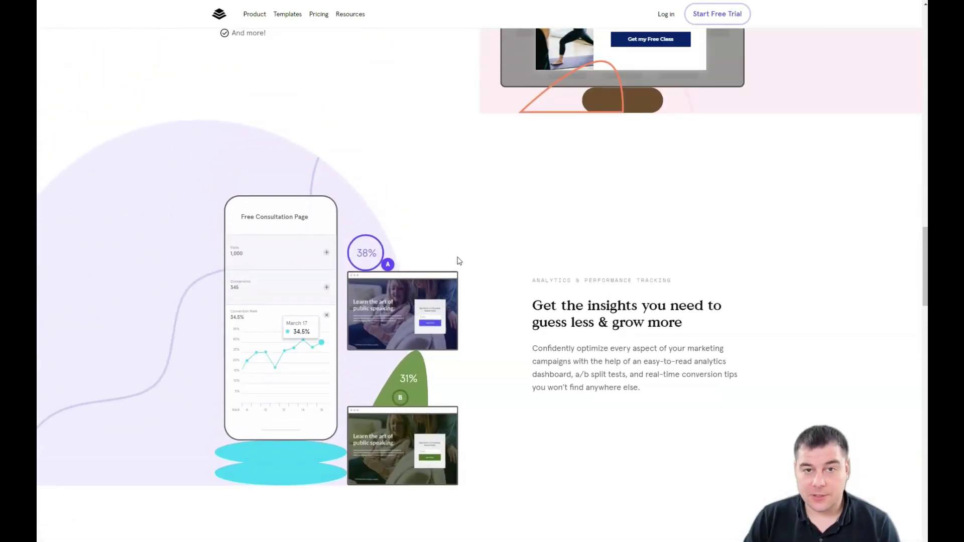
pyautogui.scroll(2, 457, 261)
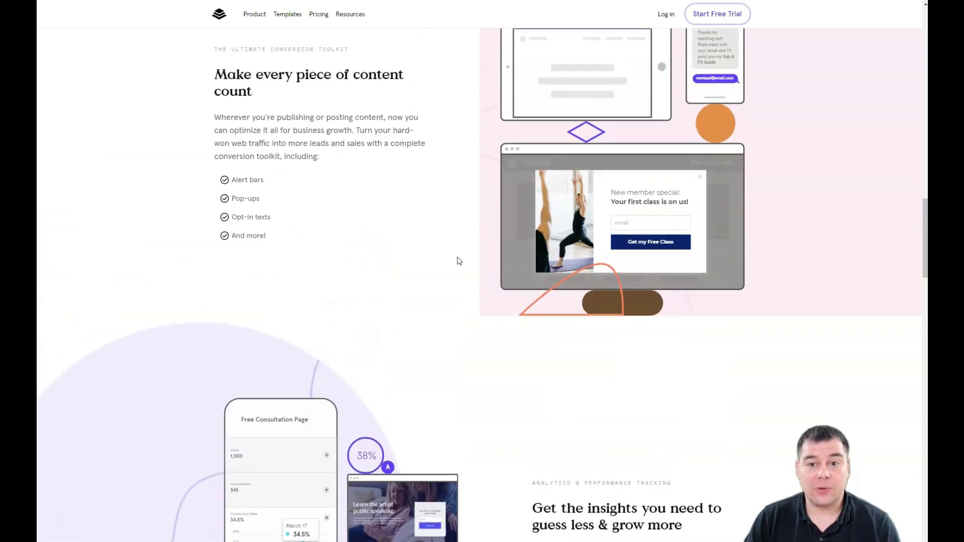
pyautogui.scroll(2, 457, 261)
pyautogui.scroll(1, 458, 260)
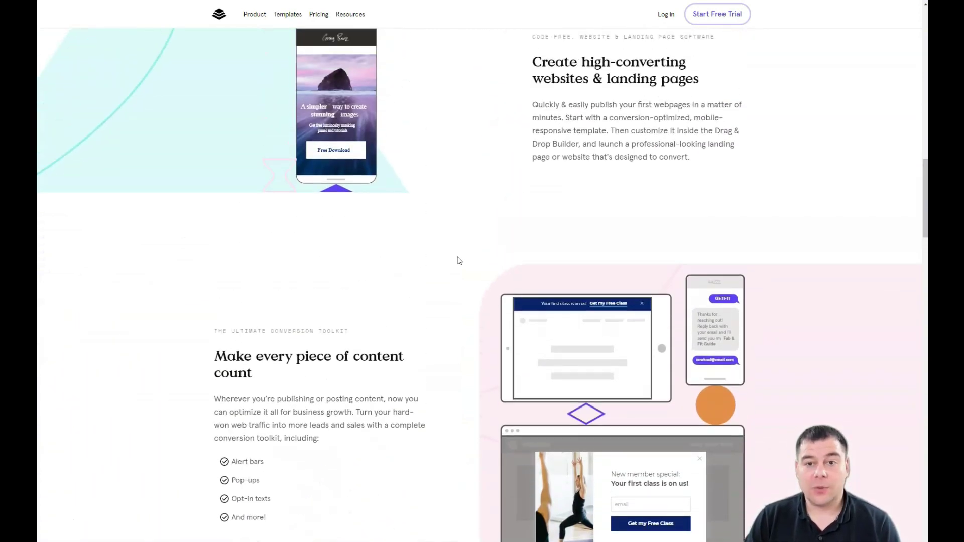
pyautogui.scroll(2, 458, 261)
pyautogui.scroll(1, 457, 260)
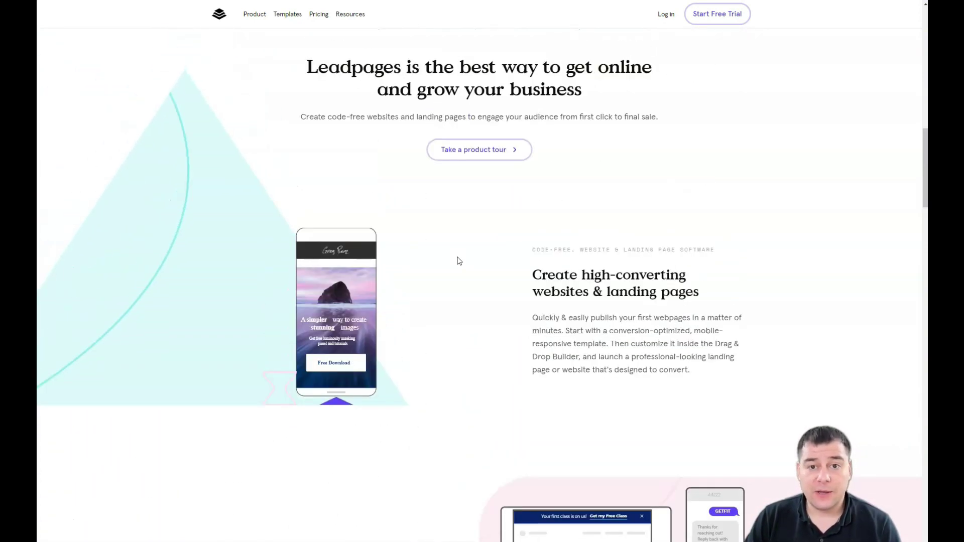
pyautogui.scroll(2, 457, 261)
pyautogui.scroll(1, 457, 261)
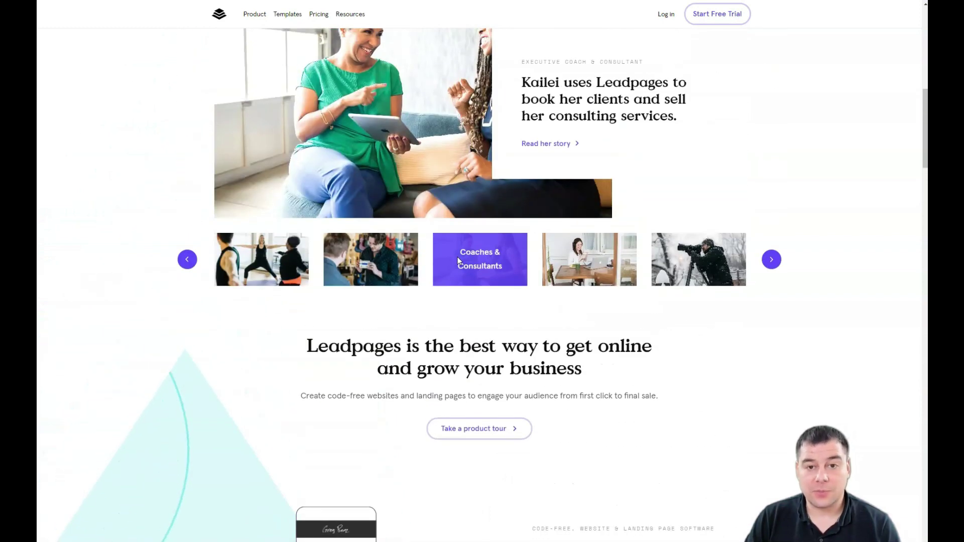
pyautogui.scroll(2, 457, 260)
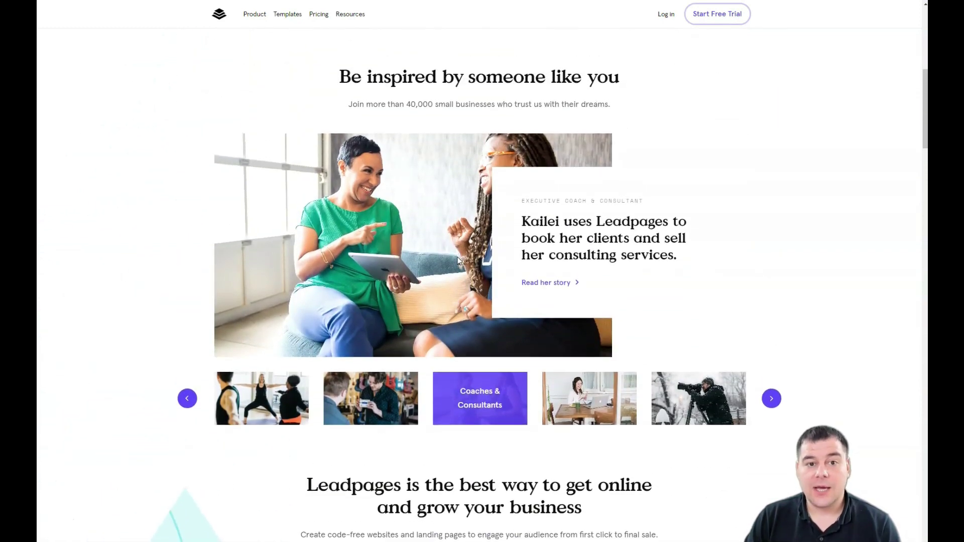
pyautogui.scroll(1, 457, 261)
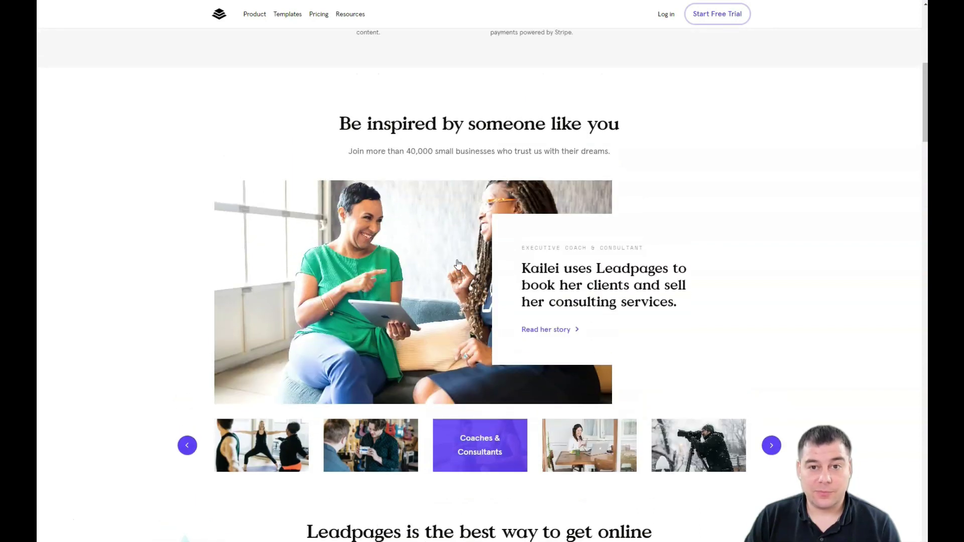
pyautogui.scroll(1, 457, 264)
pyautogui.scroll(1, 457, 264)
pyautogui.scroll(1, 457, 264)
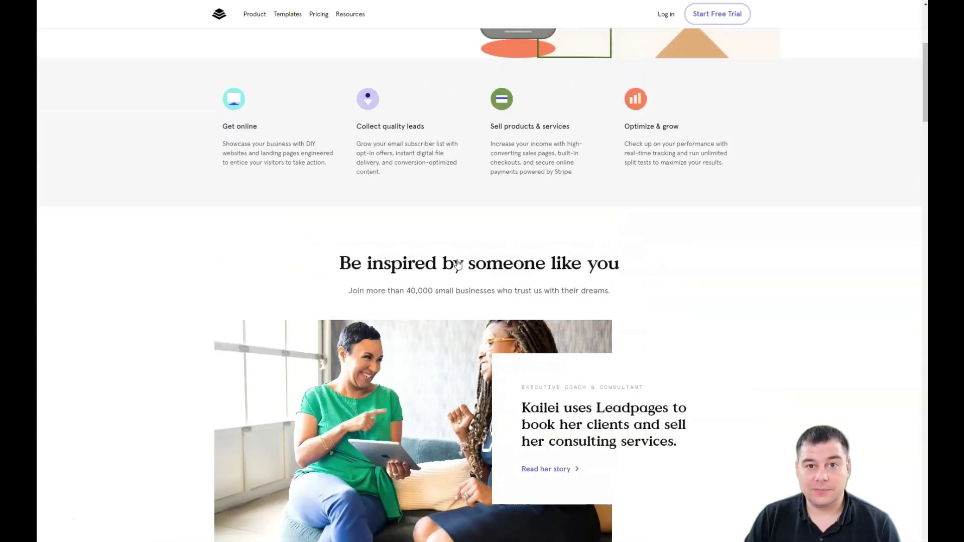
pyautogui.scroll(2, 456, 263)
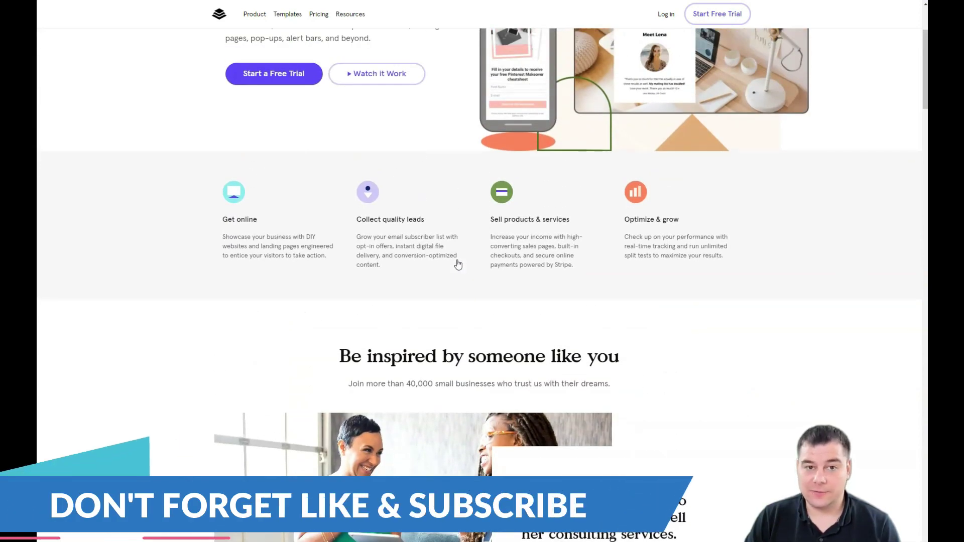
pyautogui.scroll(1, 457, 264)
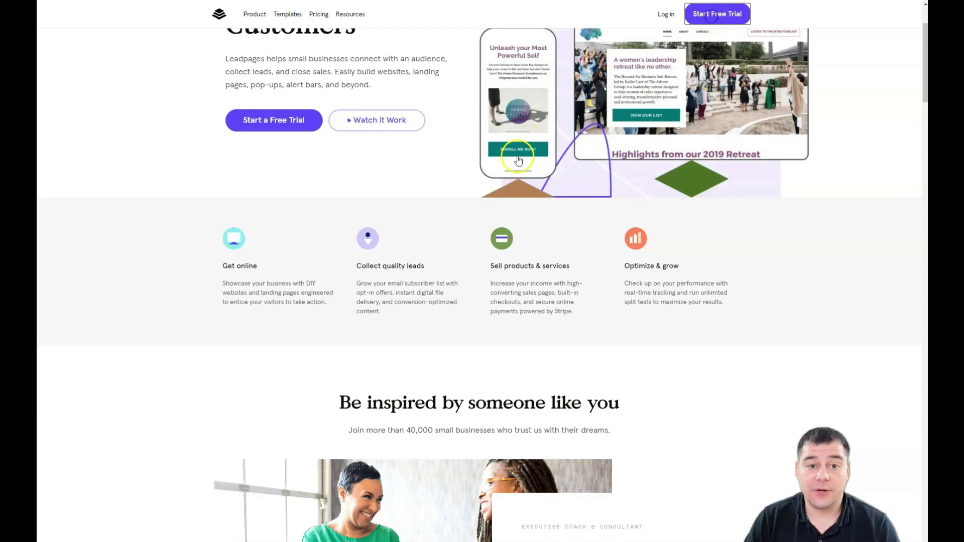
pyautogui.scroll(-2, 548, 154)
pyautogui.scroll(-1, 653, 162)
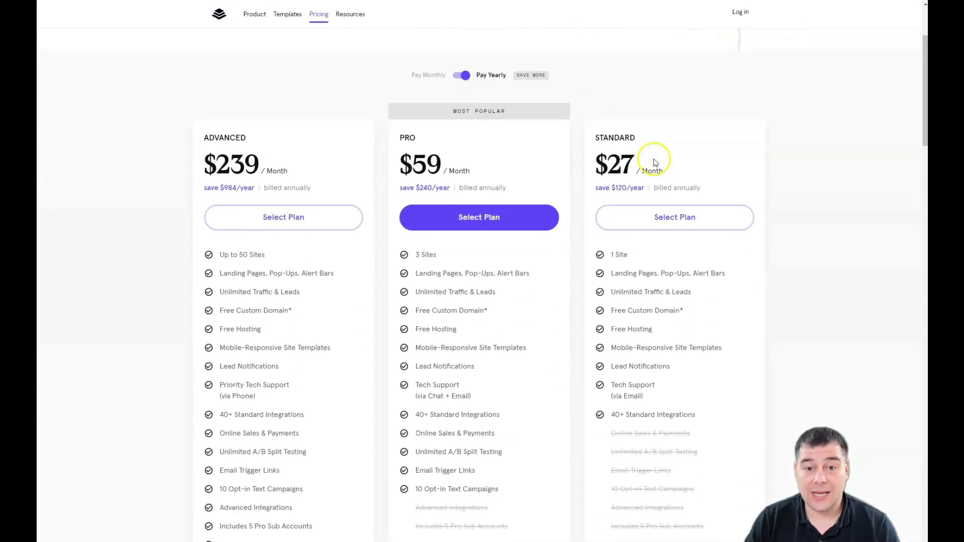
pyautogui.scroll(1, 653, 160)
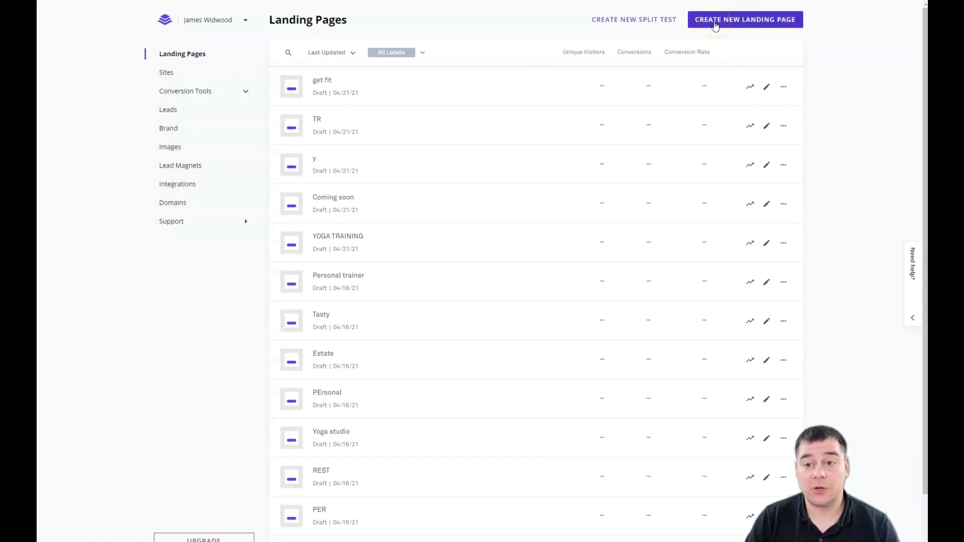
# Browse the template filters and start a new landing page from the Home Value Opt-in Page template.
pyautogui.click(715, 25)
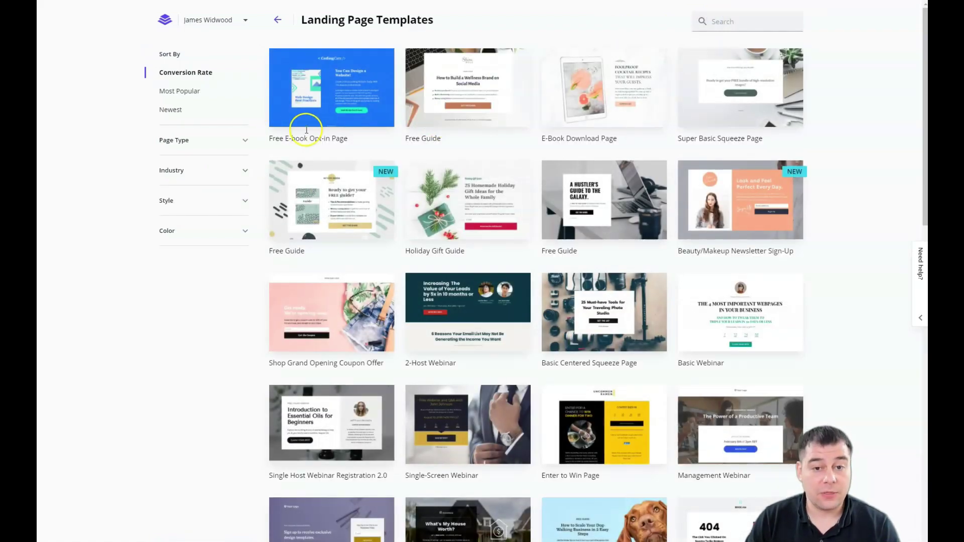
pyautogui.scroll(-2, 520, 196)
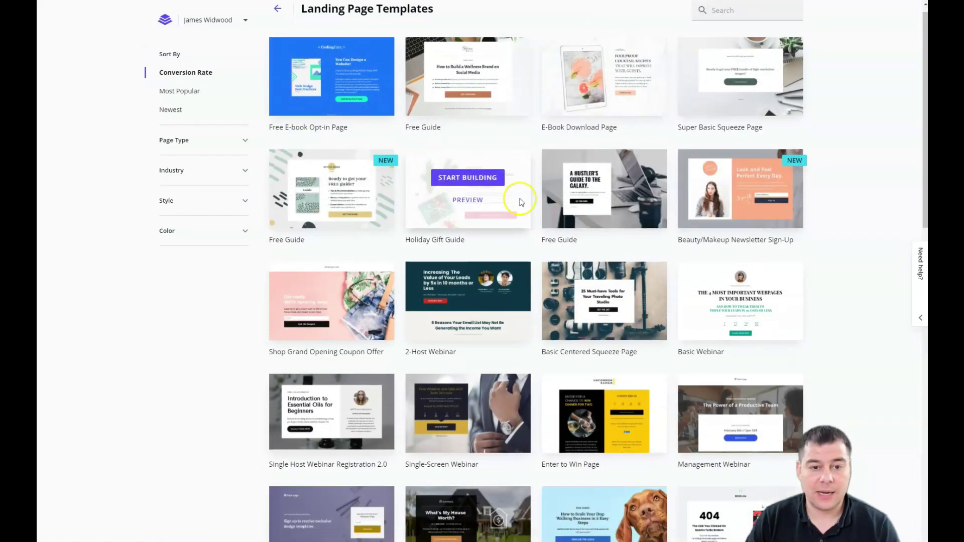
pyautogui.scroll(2, 520, 202)
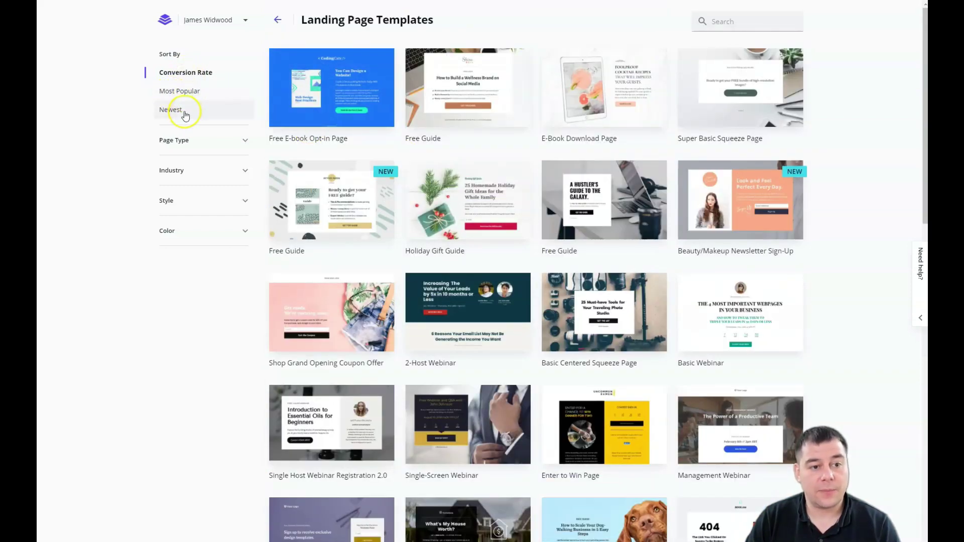
pyautogui.click(244, 142)
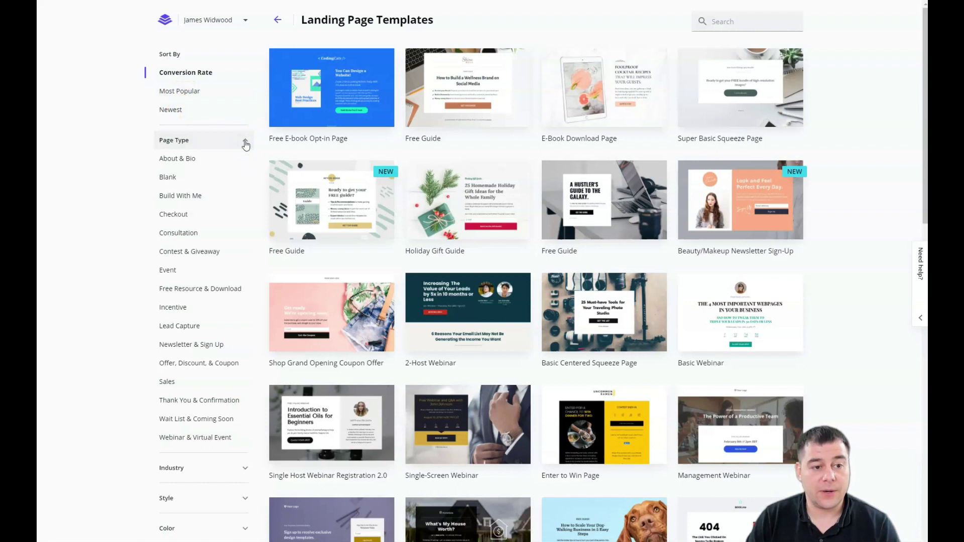
pyautogui.click(245, 143)
pyautogui.click(243, 172)
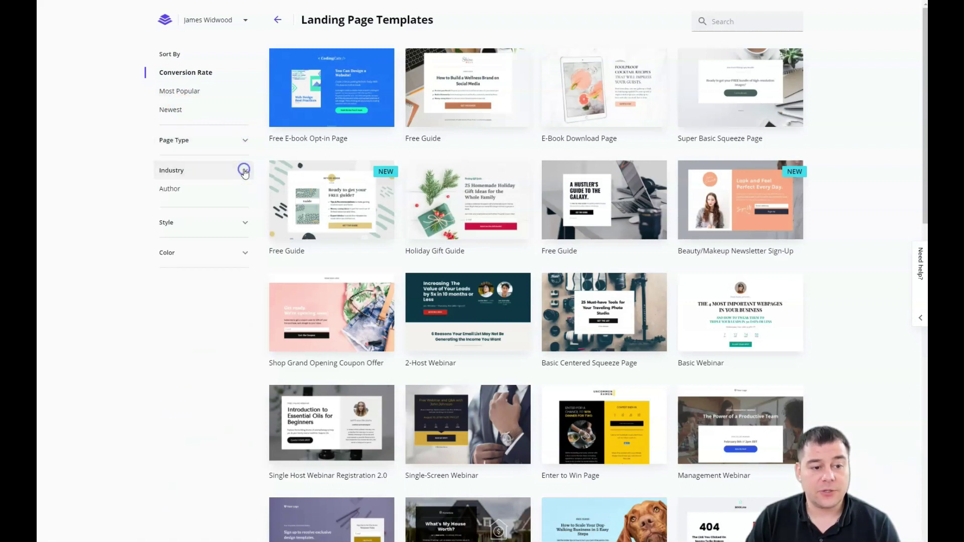
pyautogui.click(244, 204)
pyautogui.click(240, 204)
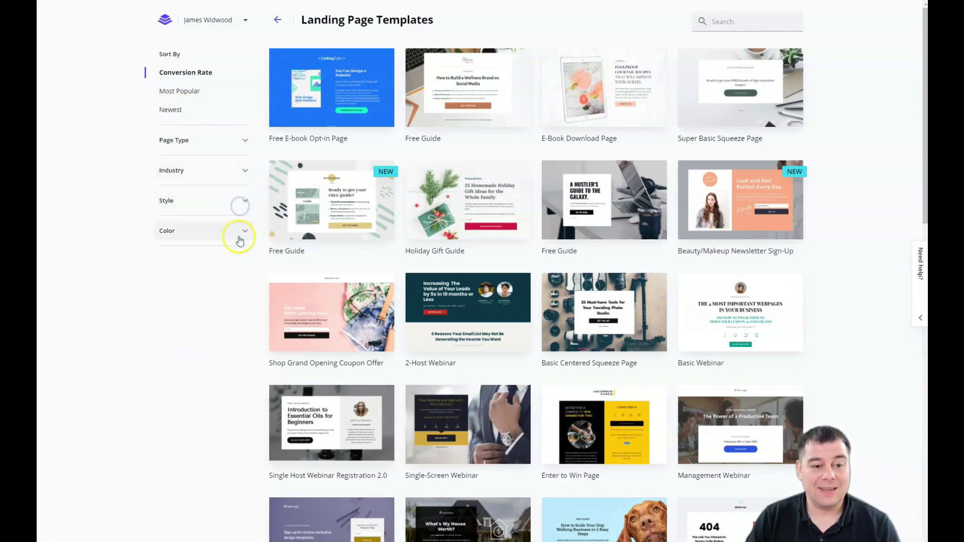
pyautogui.click(245, 232)
pyautogui.click(246, 231)
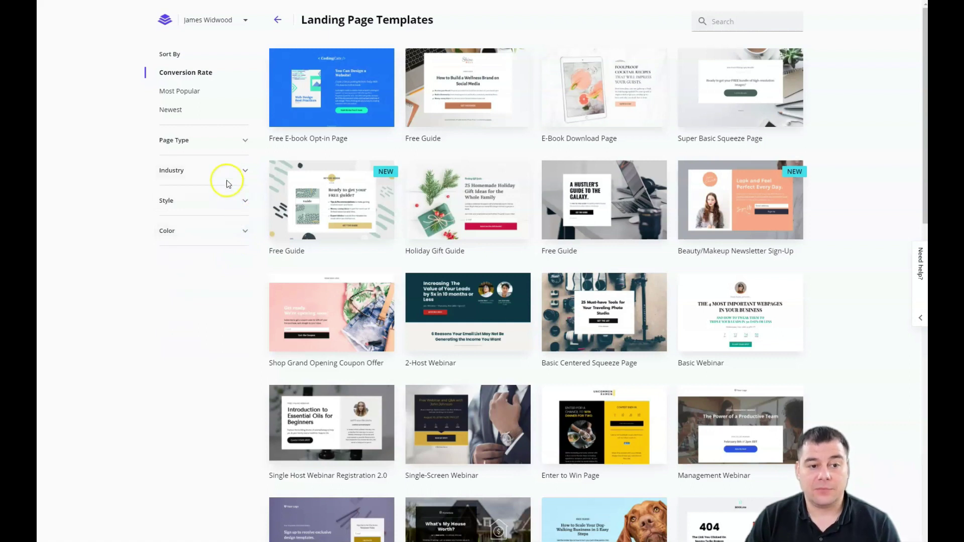
pyautogui.scroll(-1, 507, 175)
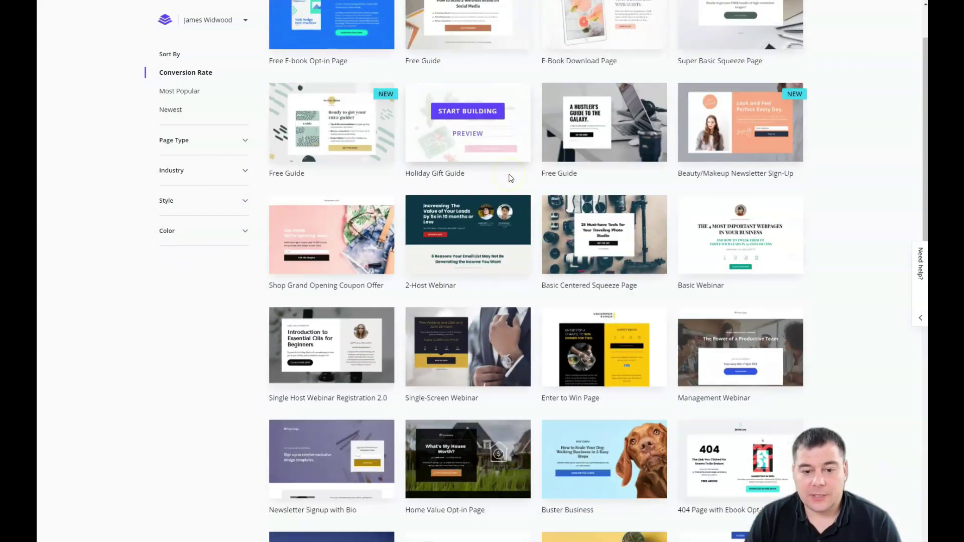
pyautogui.scroll(-1, 508, 177)
pyautogui.scroll(-1, 508, 177)
pyautogui.scroll(-1, 508, 178)
pyautogui.scroll(-1, 508, 178)
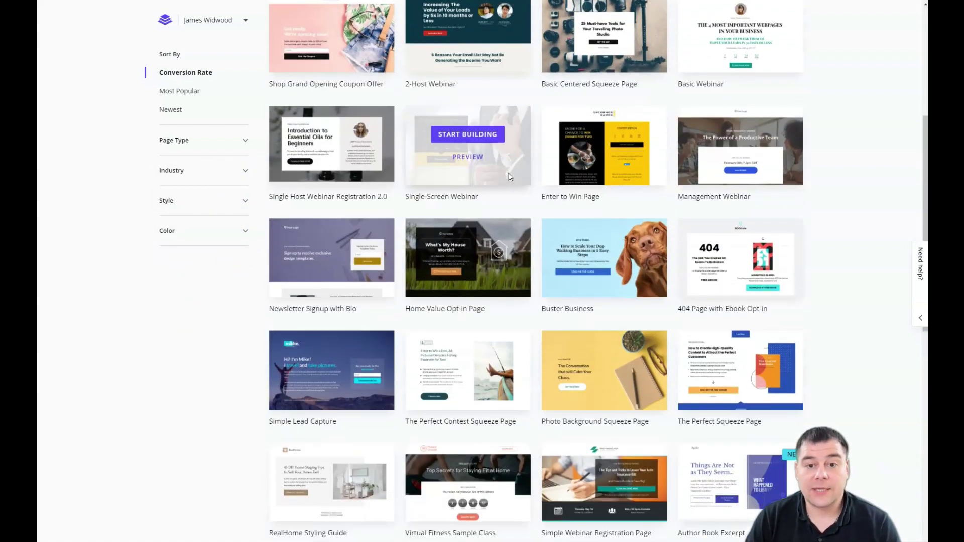
pyautogui.scroll(-1, 507, 171)
pyautogui.click(477, 202)
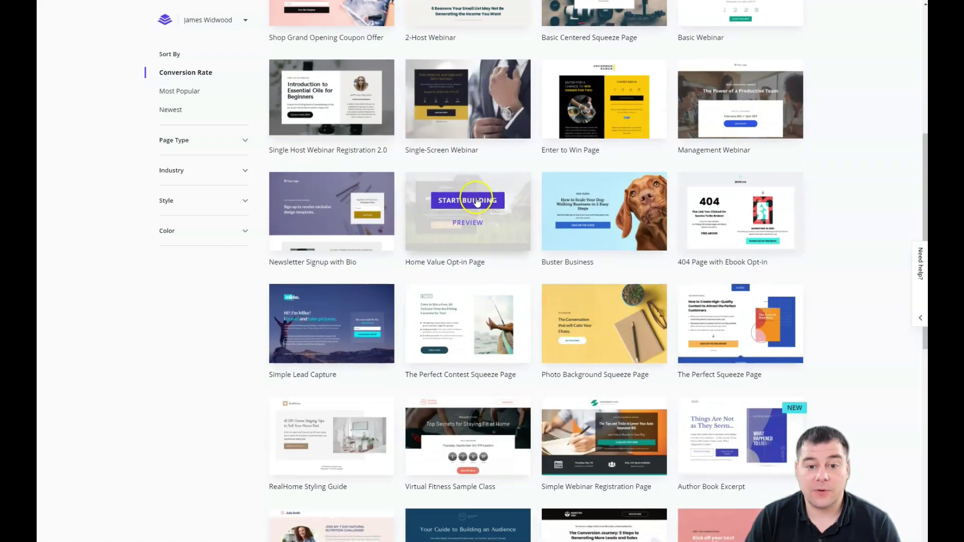
# Confirm the page name 'how much' so the new page opens in the editor.
pyautogui.click(556, 230)
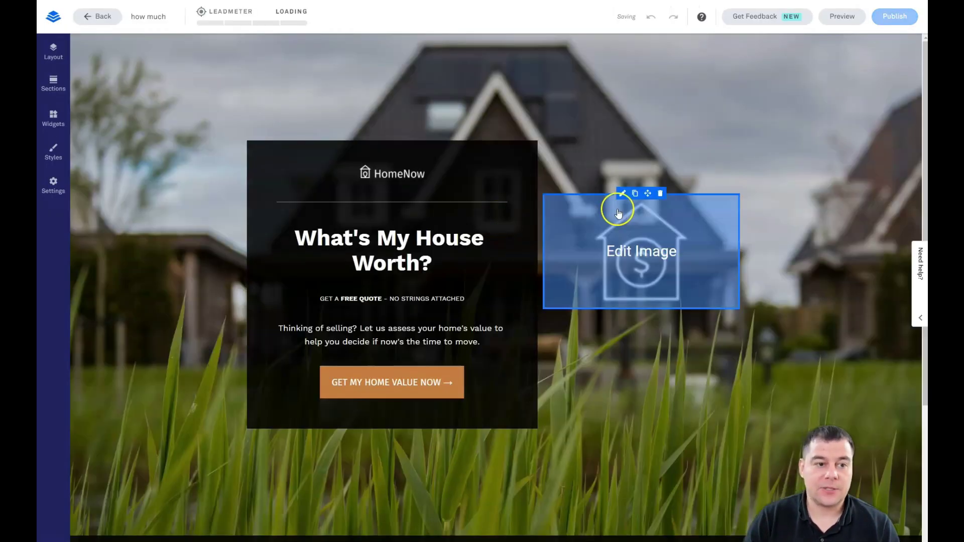
pyautogui.scroll(1, 406, 211)
pyautogui.scroll(-2, 542, 218)
pyautogui.scroll(-1, 560, 216)
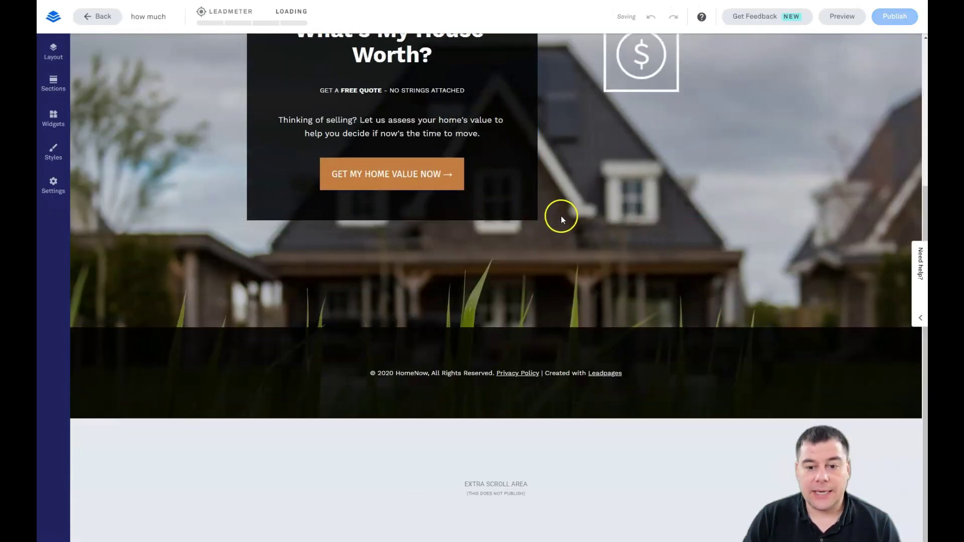
pyautogui.scroll(3, 600, 216)
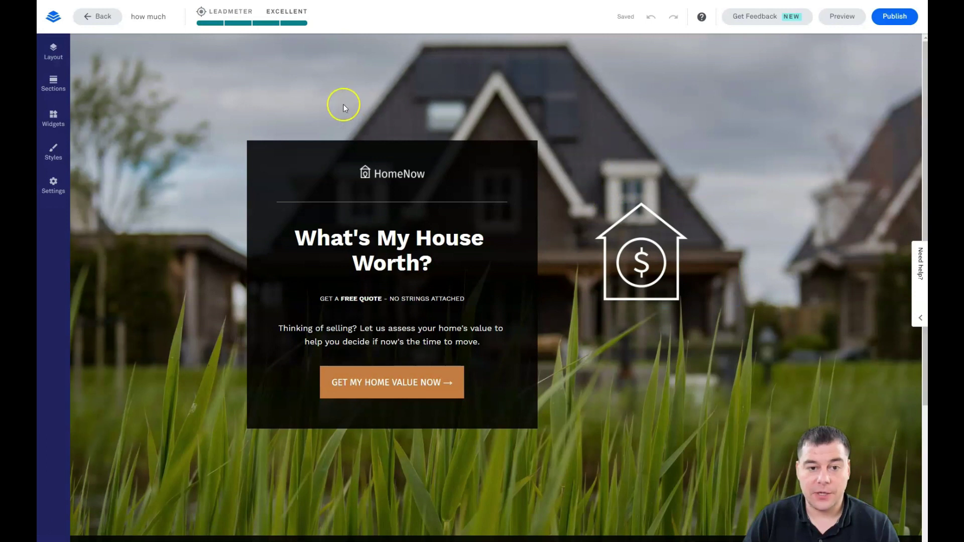
pyautogui.scroll(-3, 529, 226)
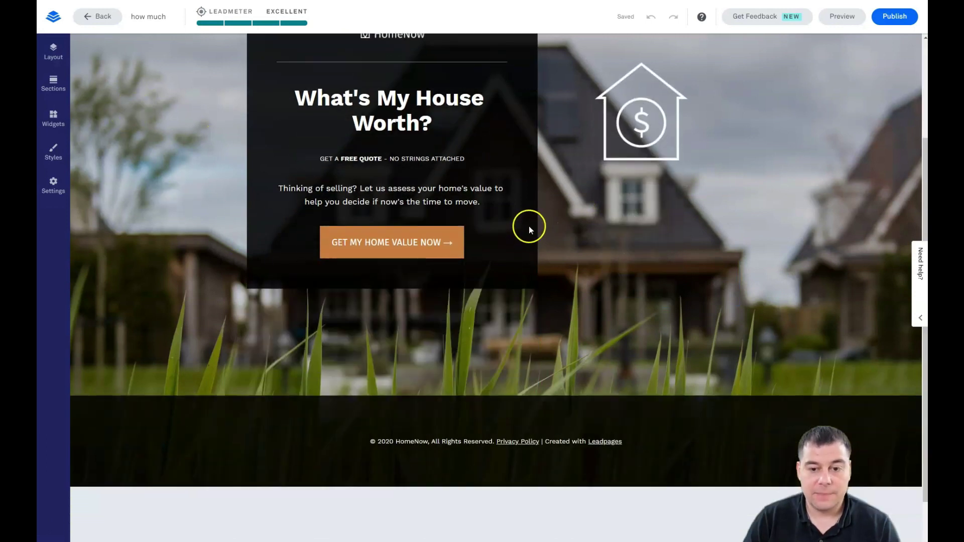
pyautogui.scroll(3, 542, 220)
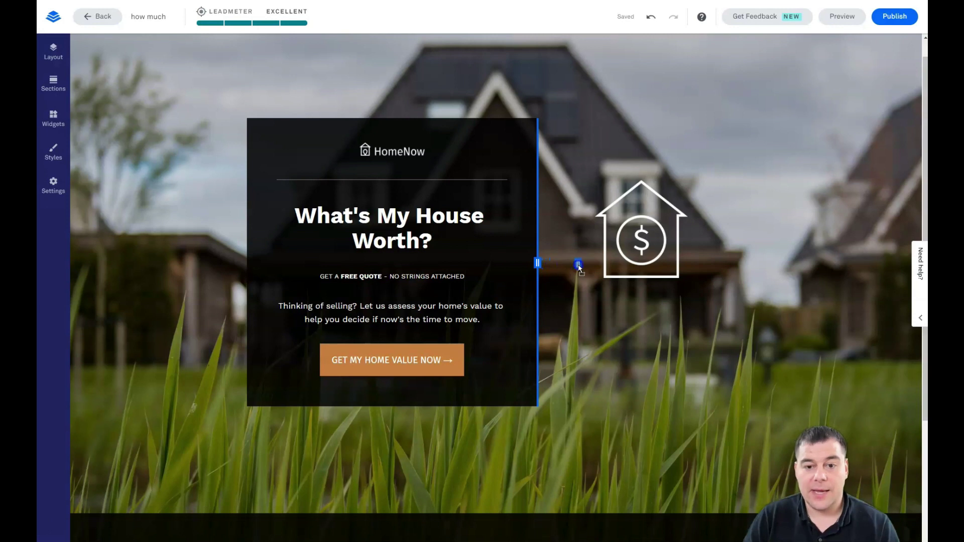
# Delete the house-and-dollar image and widen the dark hero card so the headline fits one line.
pyautogui.moveTo(579, 267)
pyautogui.mouseDown()
pyautogui.moveTo(712, 263)
pyautogui.moveTo(476, 256)
pyautogui.moveTo(633, 263)
pyautogui.mouseUp()
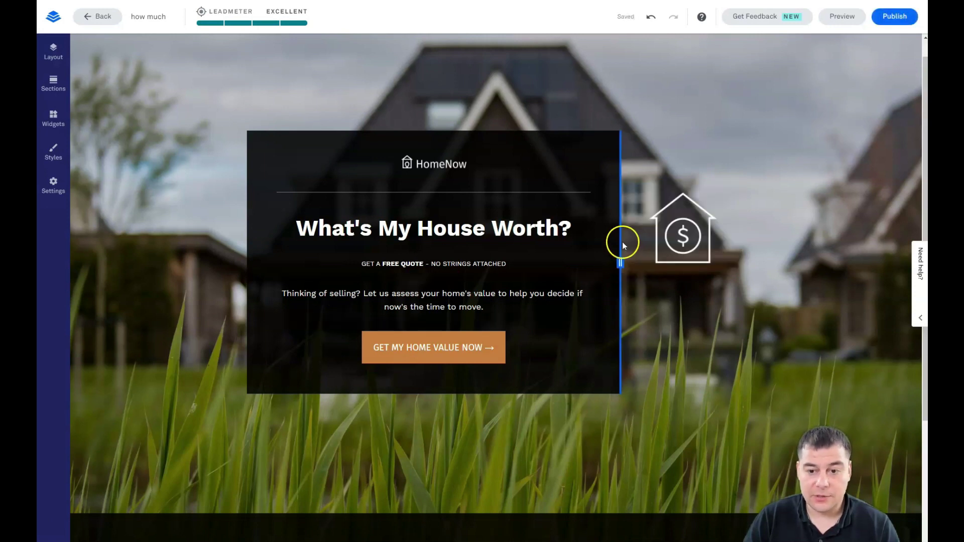
pyautogui.moveTo(620, 263); pyautogui.dragTo(579, 265)
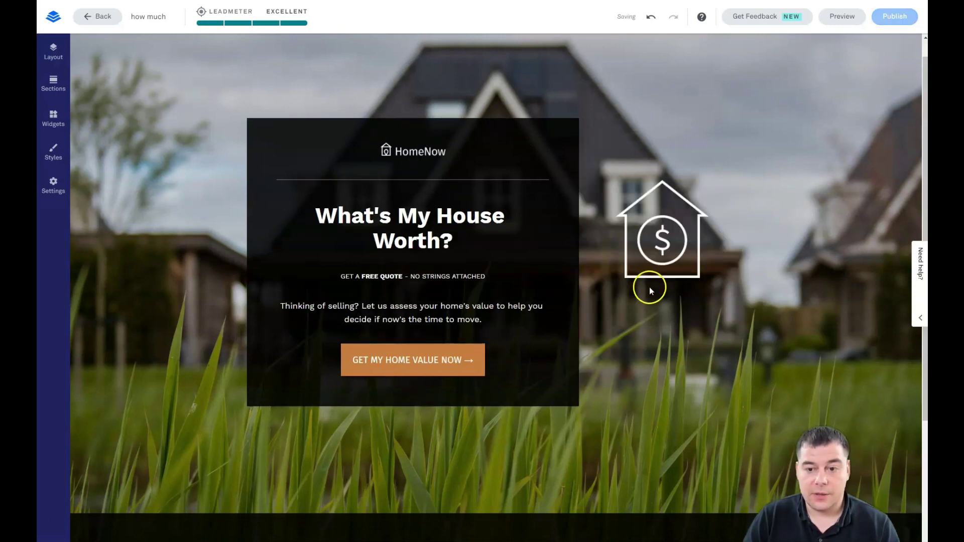
pyautogui.click(683, 173)
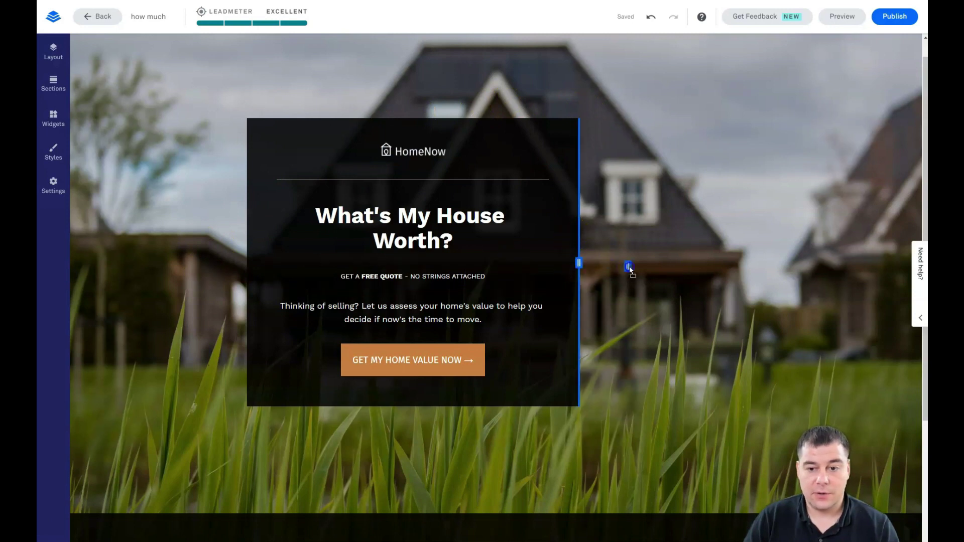
pyautogui.moveTo(629, 268); pyautogui.dragTo(672, 269)
pyautogui.moveTo(737, 269); pyautogui.dragTo(750, 270)
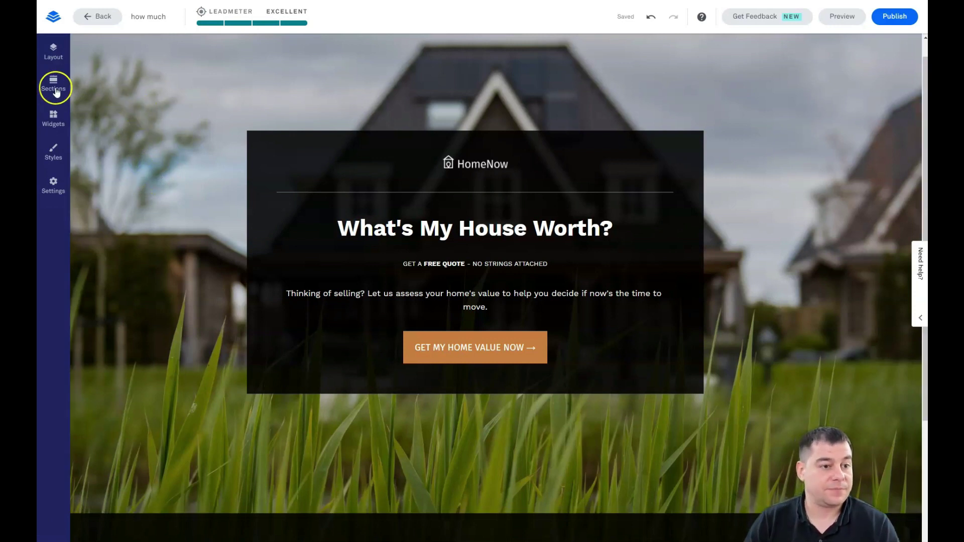
# Add an FAQs section to the page from the section library.
pyautogui.click(58, 57)
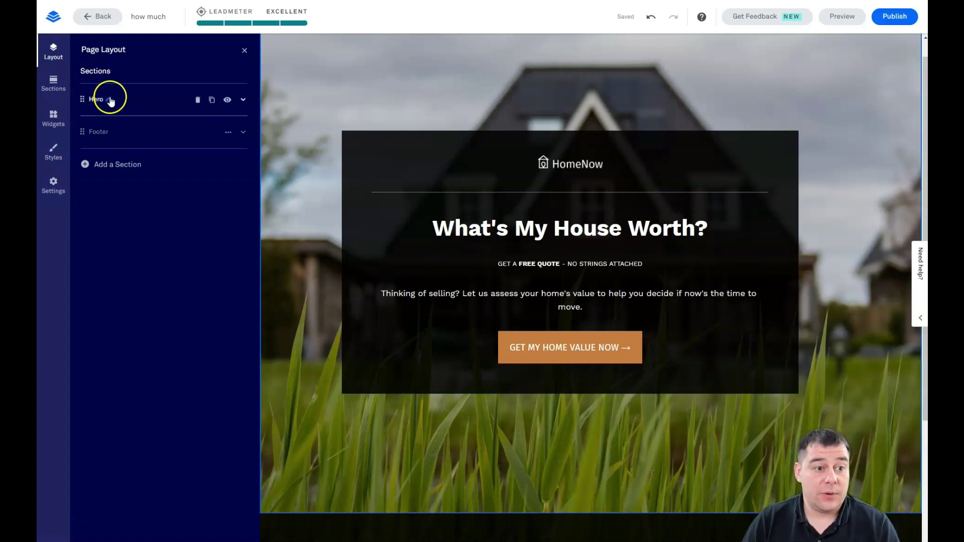
pyautogui.click(85, 166)
pyautogui.click(150, 179)
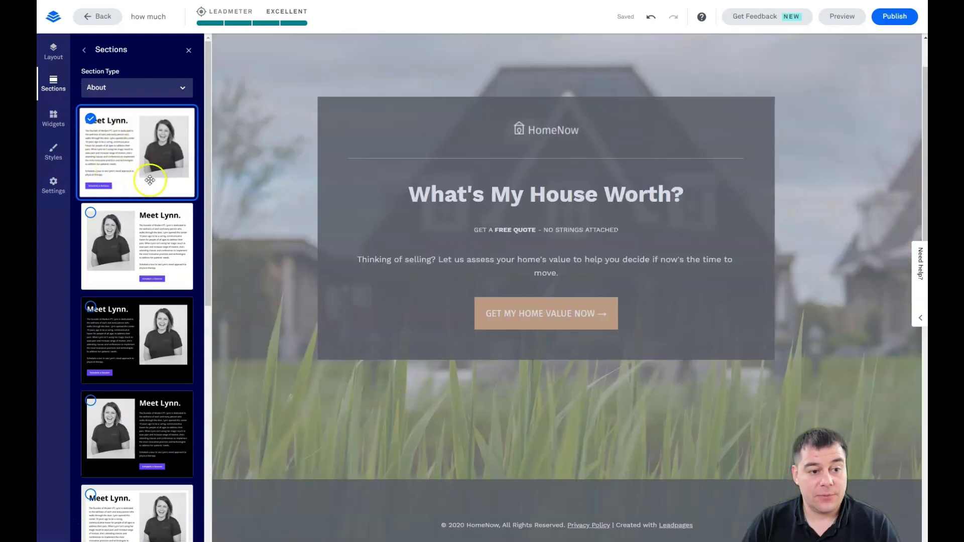
pyautogui.click(179, 89)
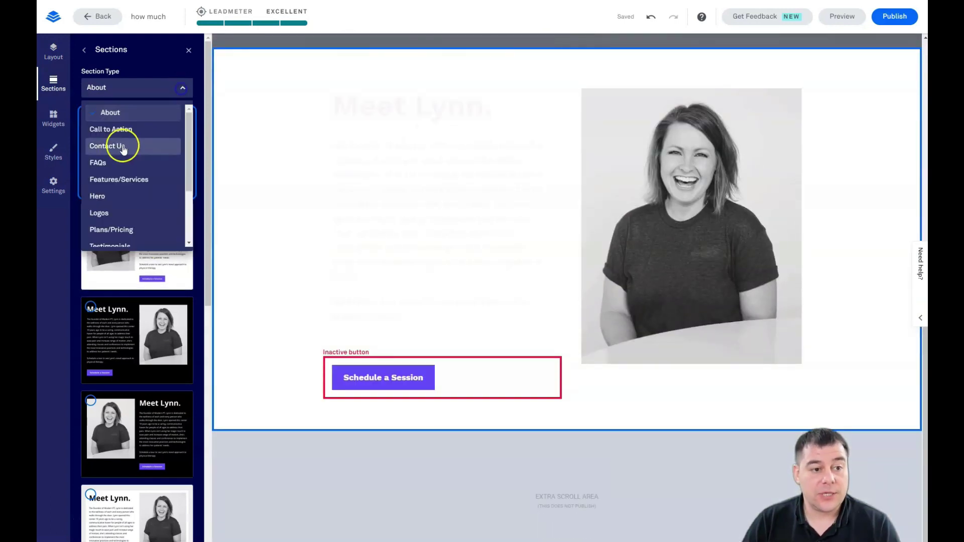
pyautogui.click(115, 168)
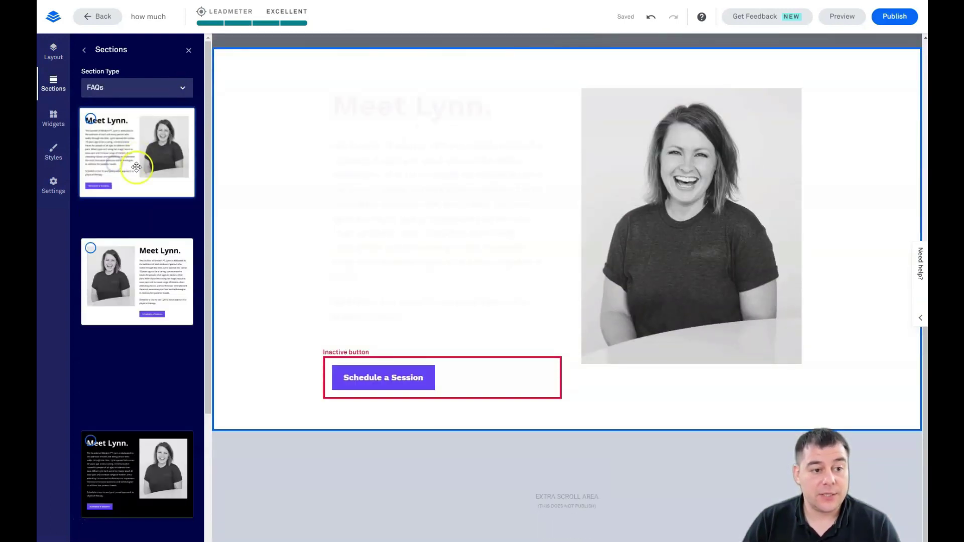
pyautogui.moveTo(123, 170)
pyautogui.mouseDown()
pyautogui.moveTo(577, 35)
pyautogui.moveTo(562, 67)
pyautogui.mouseUp()
# Add a dark logo bar above the FAQs and a testimonials section below the logos.
pyautogui.click(183, 89)
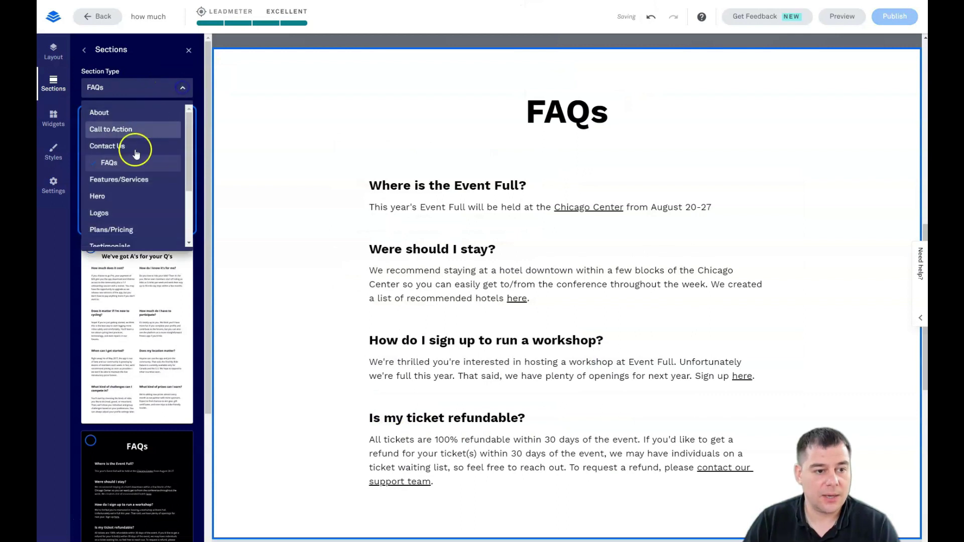
pyautogui.scroll(-2, 135, 172)
pyautogui.scroll(-1, 113, 162)
pyautogui.click(102, 165)
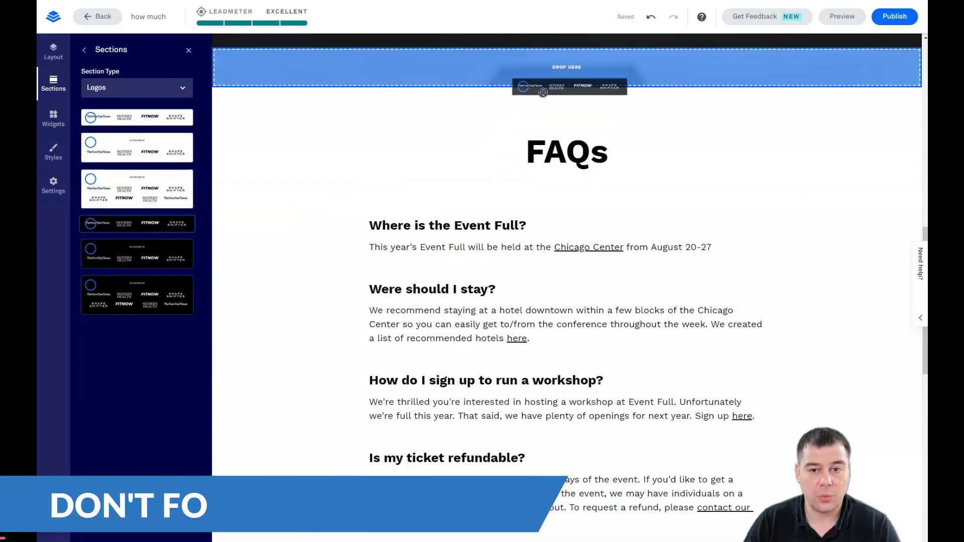
pyautogui.moveTo(132, 223); pyautogui.dragTo(544, 71)
pyautogui.click(184, 91)
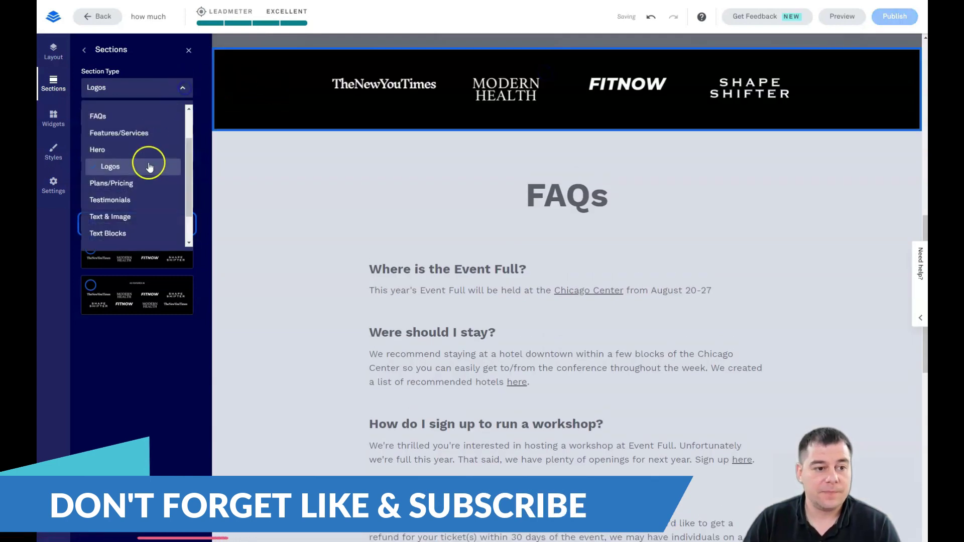
pyautogui.click(98, 216)
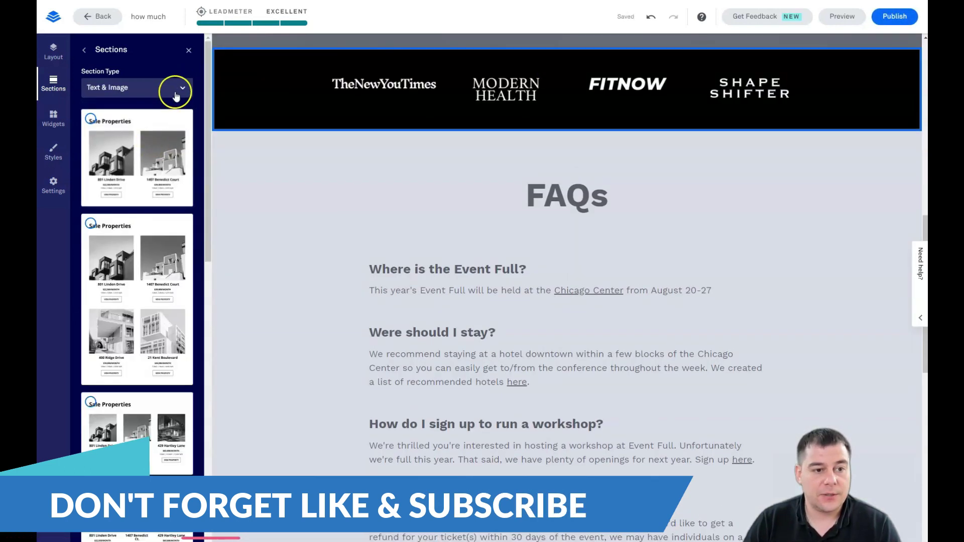
pyautogui.click(181, 87)
pyautogui.click(112, 197)
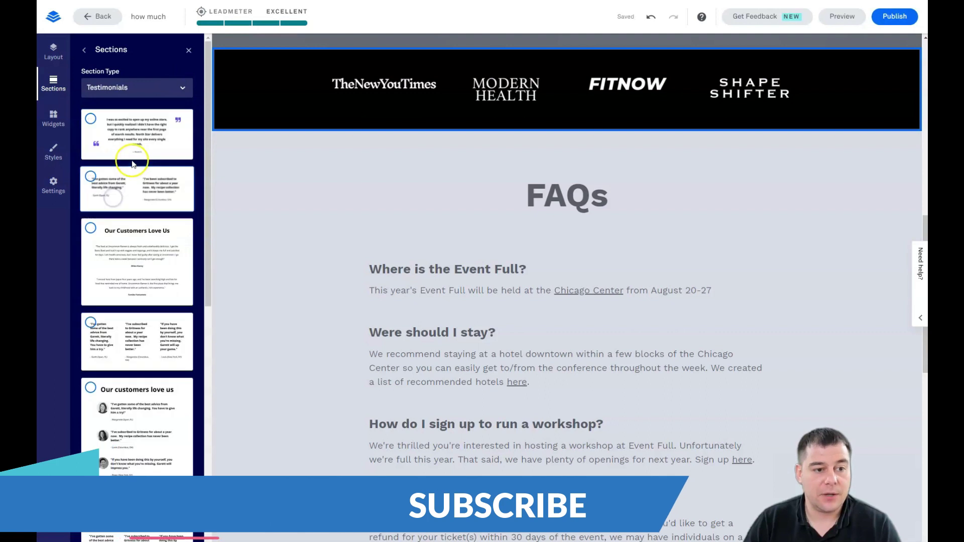
pyautogui.moveTo(137, 188); pyautogui.dragTo(504, 196)
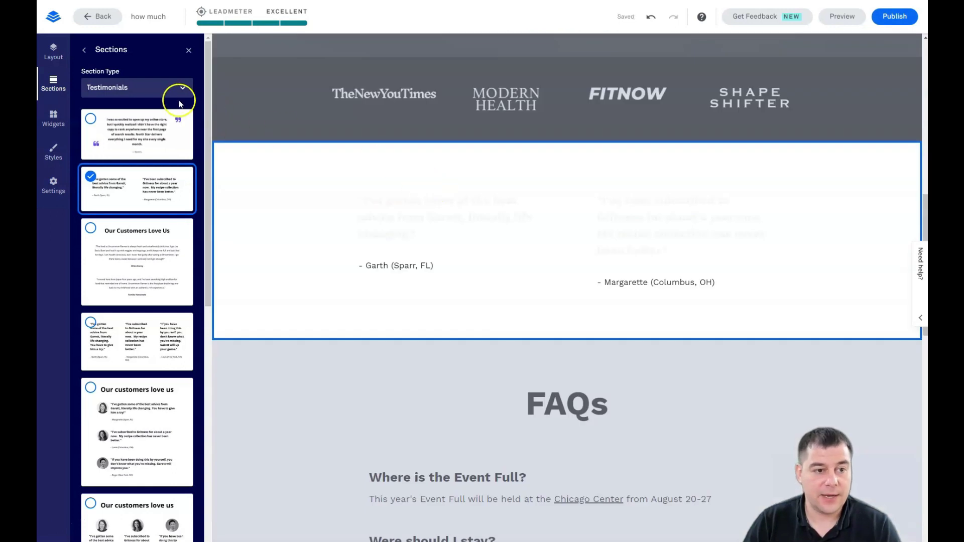
# Add a blank two-column section above the logos, then show the page's section list.
pyautogui.click(181, 91)
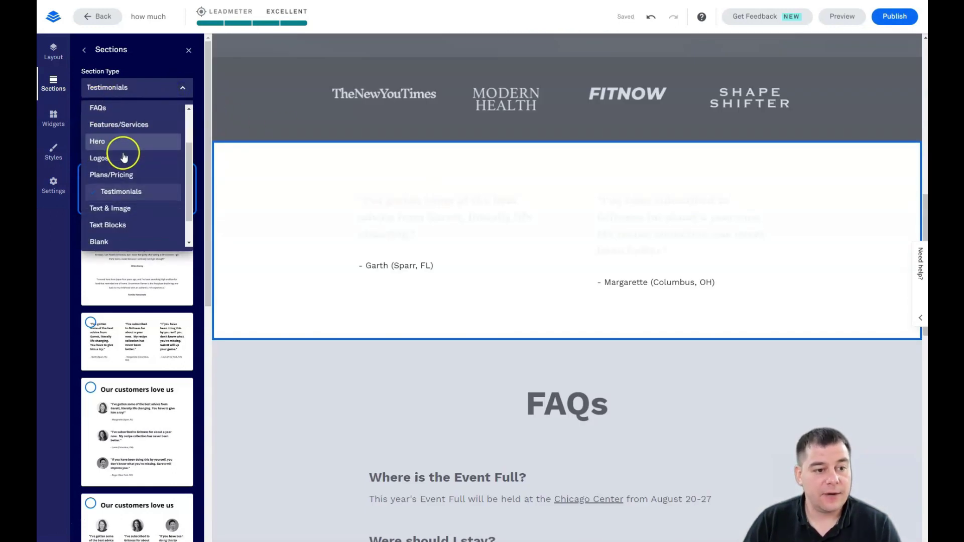
pyautogui.scroll(-1, 123, 157)
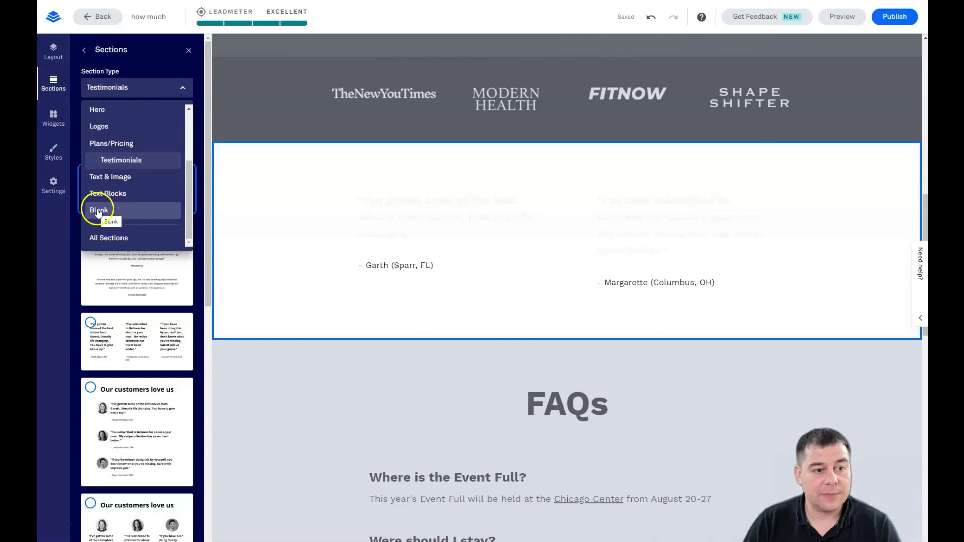
pyautogui.click(100, 211)
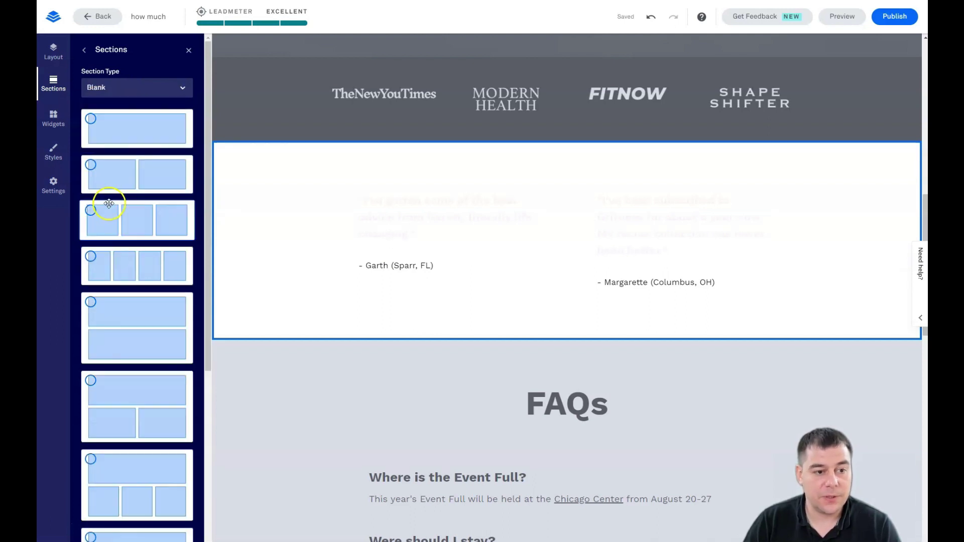
pyautogui.moveTo(116, 172); pyautogui.dragTo(554, 75)
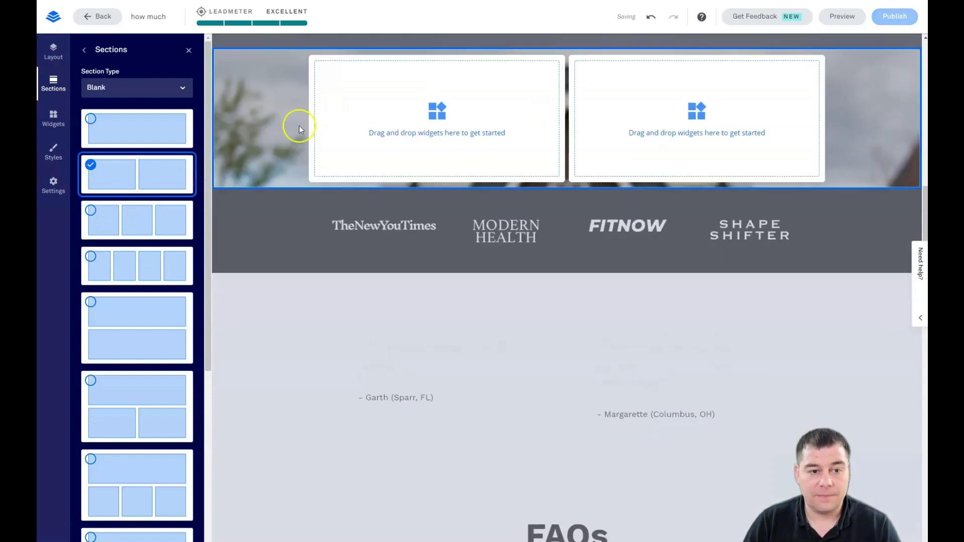
pyautogui.click(188, 52)
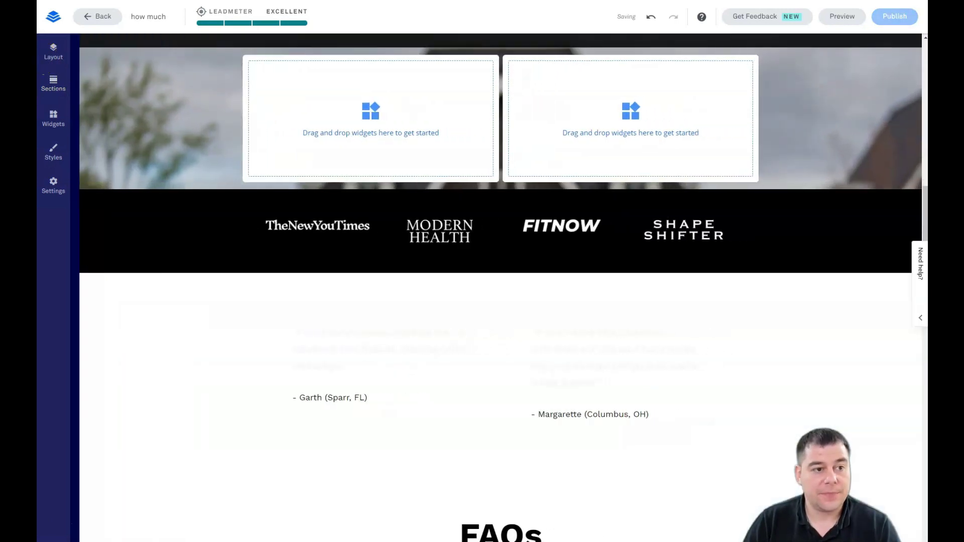
pyautogui.click(53, 51)
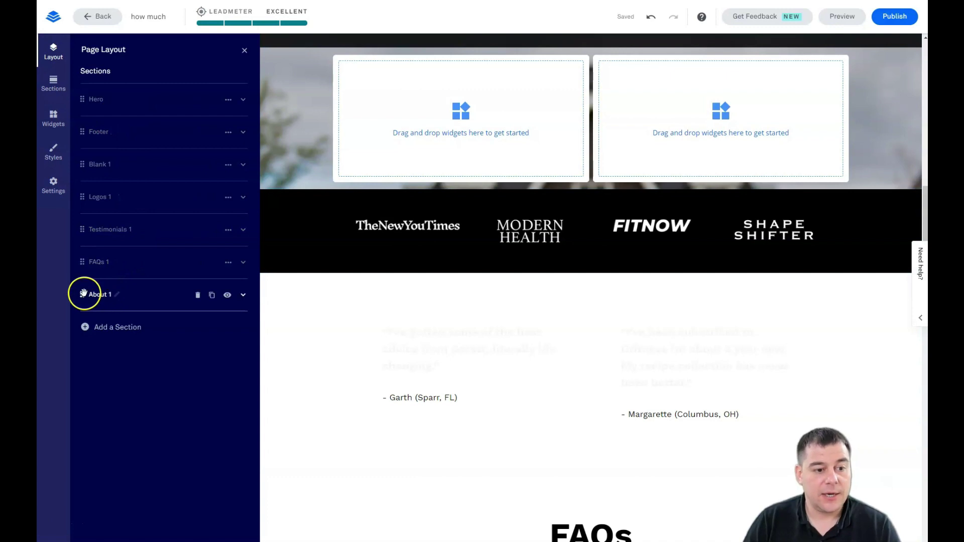
pyautogui.moveTo(162, 294)
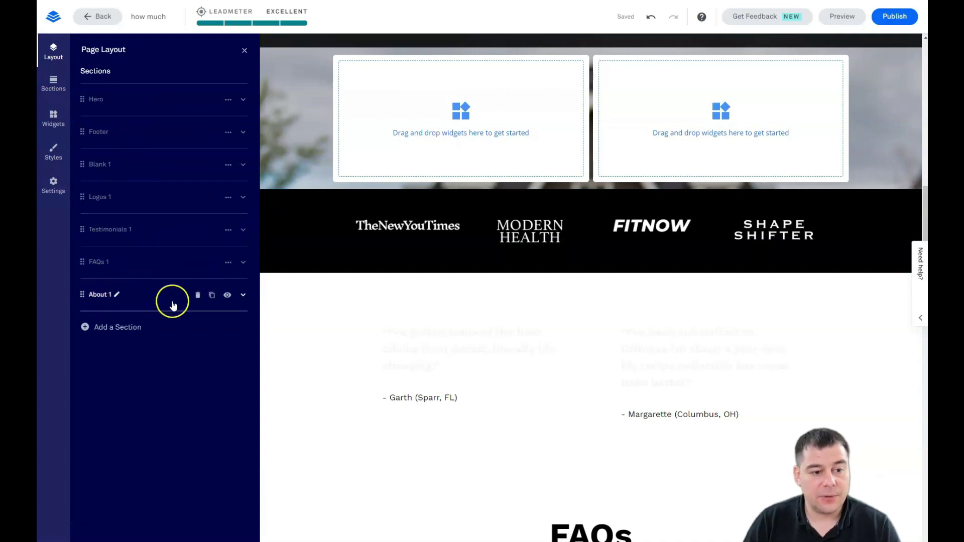
# Delete the About 1 section and move the Footer to the end of the page.
pyautogui.click(199, 295)
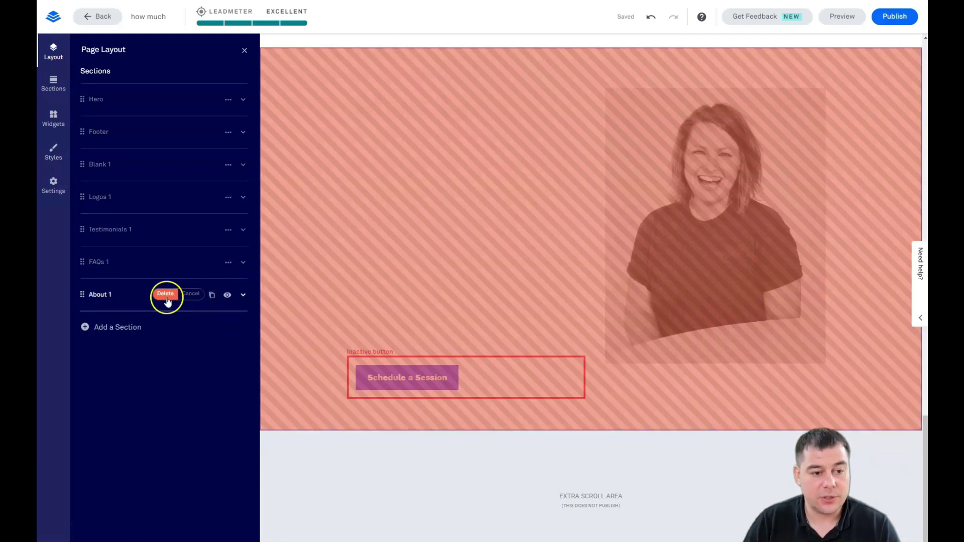
pyautogui.click(165, 294)
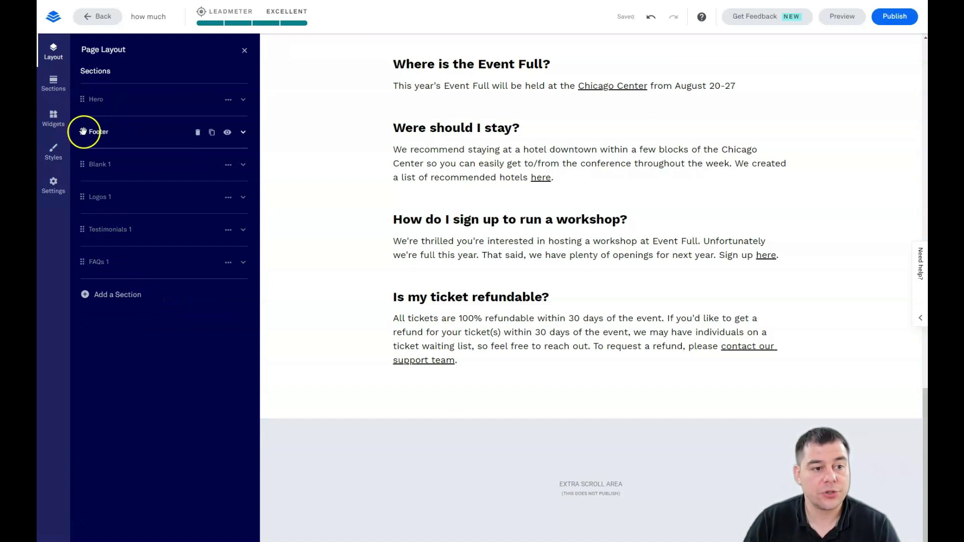
pyautogui.moveTo(83, 132)
pyautogui.mouseDown()
pyautogui.moveTo(84, 276)
pyautogui.moveTo(83, 262)
pyautogui.mouseUp()
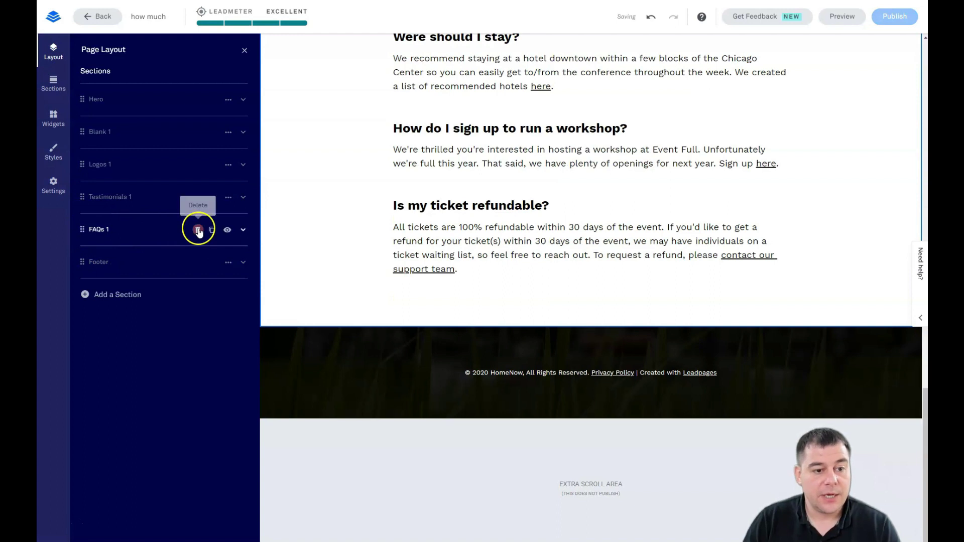
# Delete the FAQs 1, Testimonials 1 and Logos 1 sections.
pyautogui.click(198, 229)
pyautogui.click(173, 229)
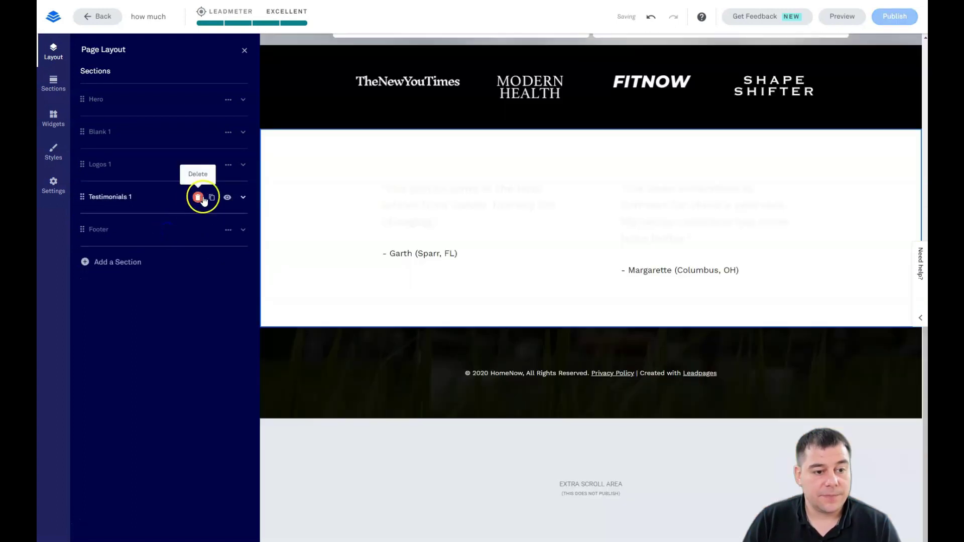
pyautogui.click(198, 196)
pyautogui.click(163, 197)
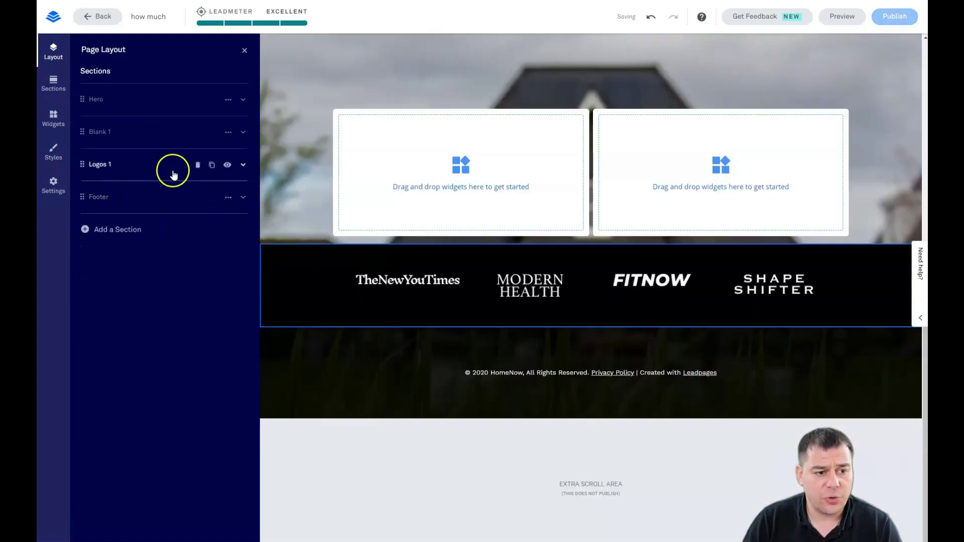
pyautogui.click(198, 165)
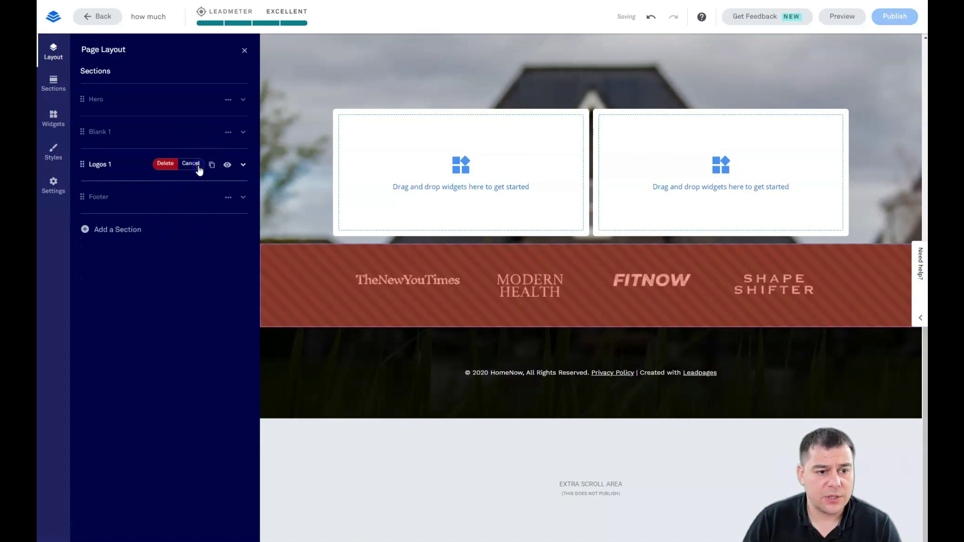
pyautogui.click(166, 164)
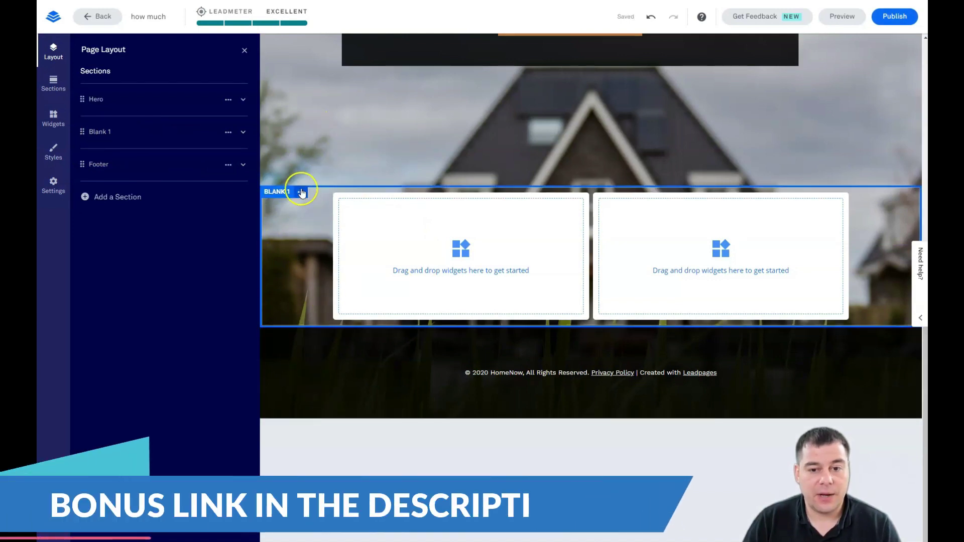
pyautogui.scroll(3, 317, 193)
pyautogui.scroll(2, 317, 193)
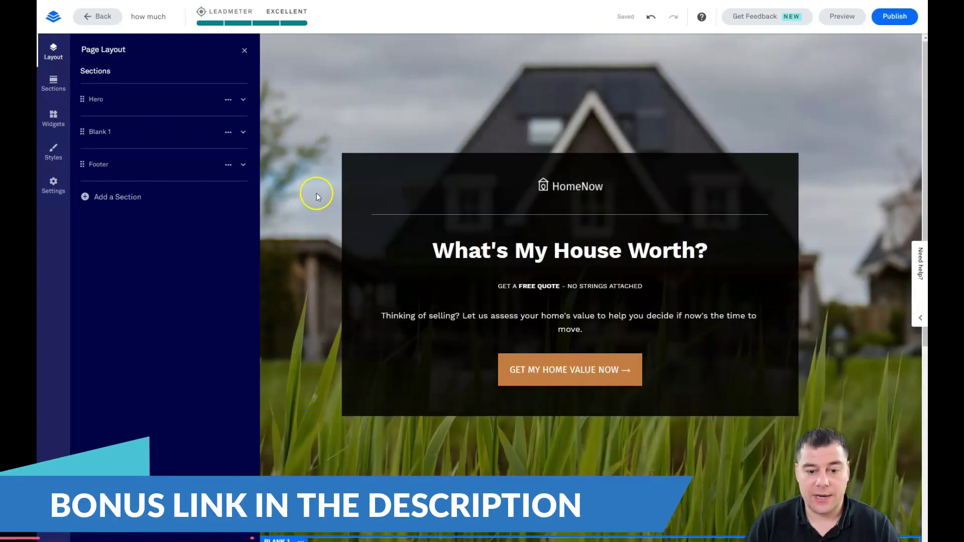
pyautogui.scroll(-3, 316, 193)
pyautogui.scroll(-2, 313, 197)
pyautogui.scroll(5, 313, 197)
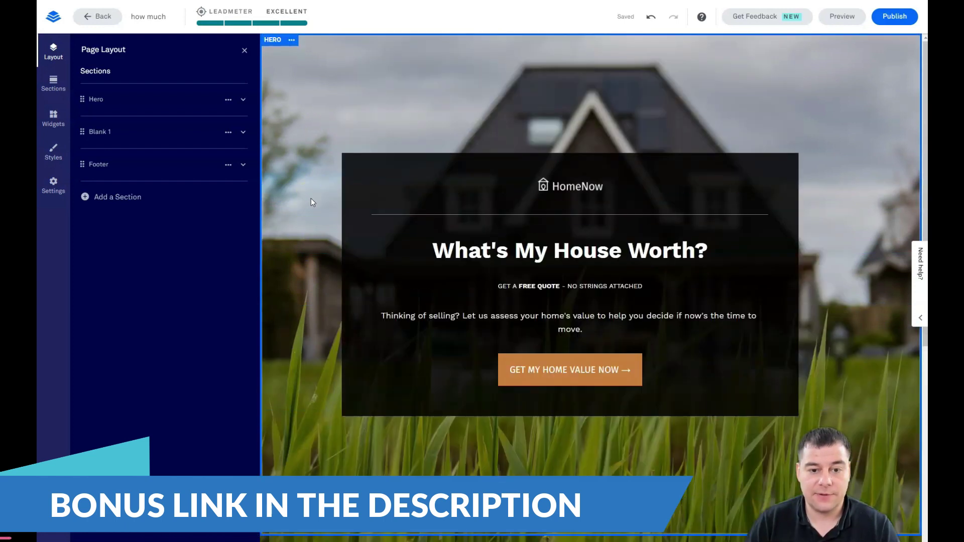
pyautogui.scroll(-5, 311, 198)
pyautogui.scroll(5, 305, 199)
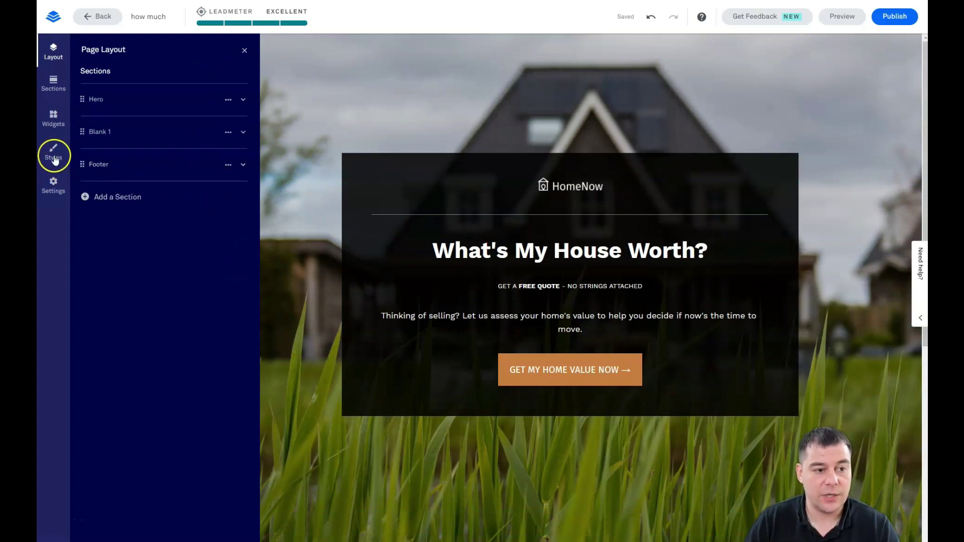
pyautogui.moveTo(151, 165)
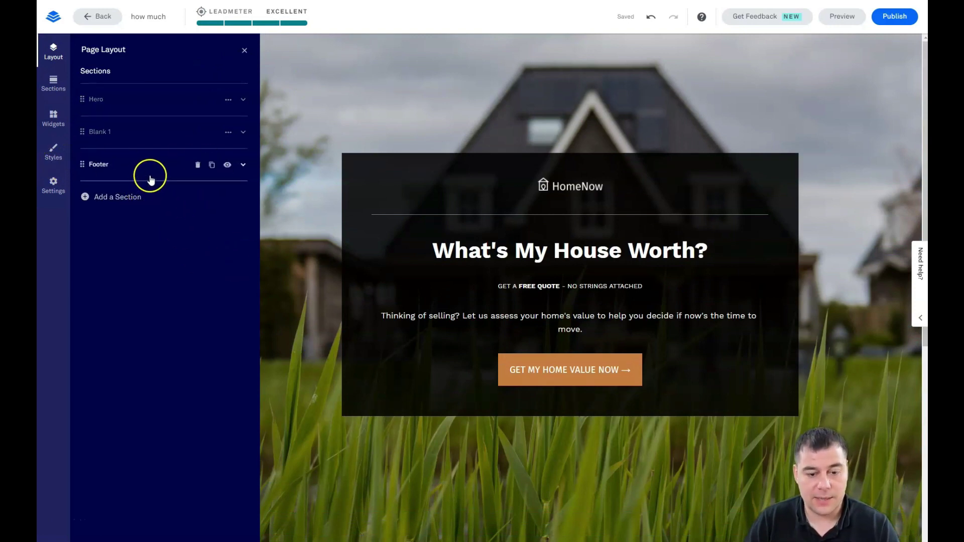
pyautogui.scroll(-5, 288, 180)
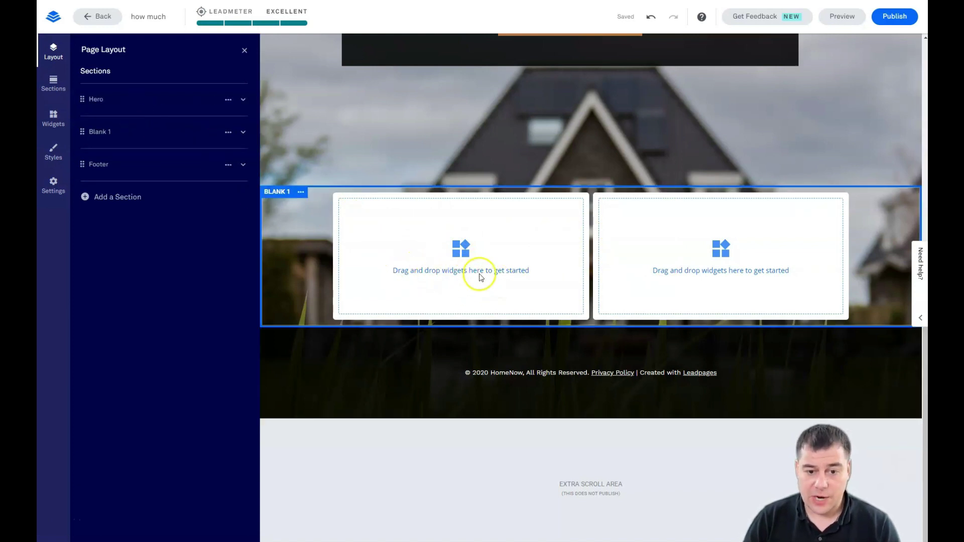
# Add a video to the left column and a Sign Up button on the right, widening the video column.
pyautogui.click(53, 118)
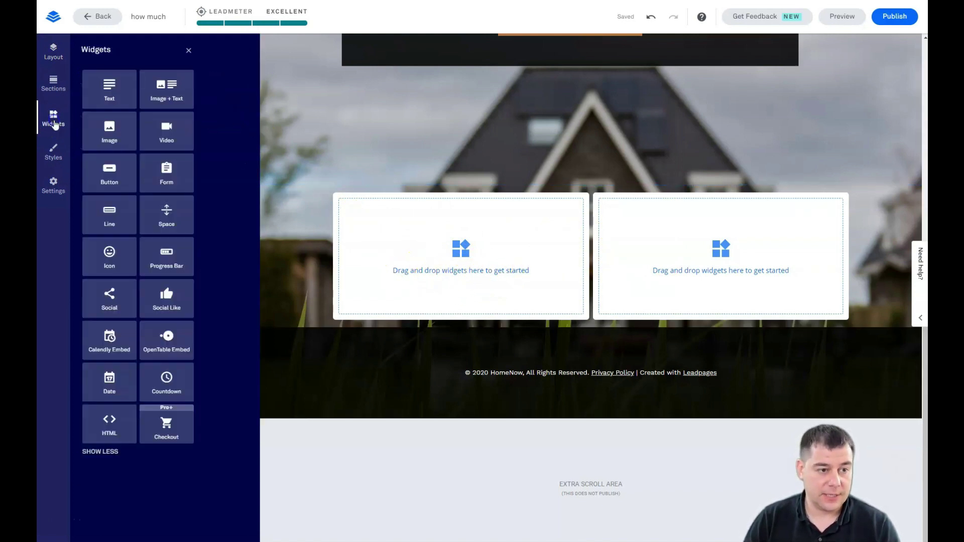
pyautogui.click(100, 452)
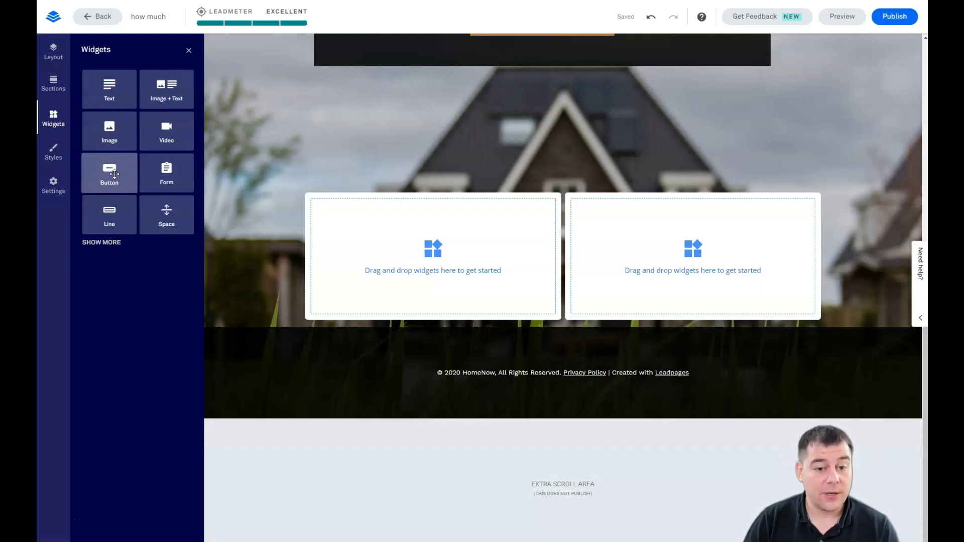
pyautogui.moveTo(114, 174)
pyautogui.mouseDown()
pyautogui.moveTo(118, 184)
pyautogui.moveTo(162, 138)
pyautogui.moveTo(448, 269)
pyautogui.mouseUp()
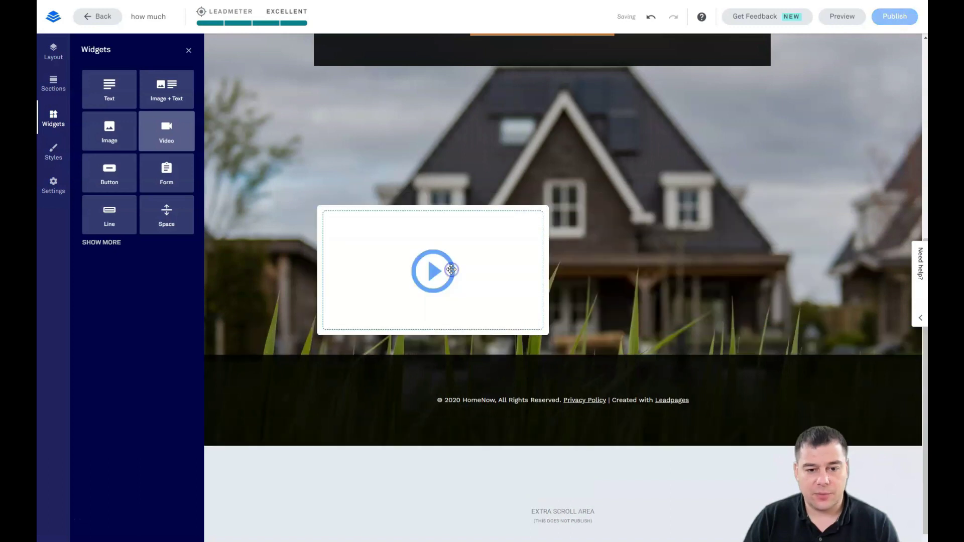
pyautogui.moveTo(113, 176); pyautogui.dragTo(702, 277)
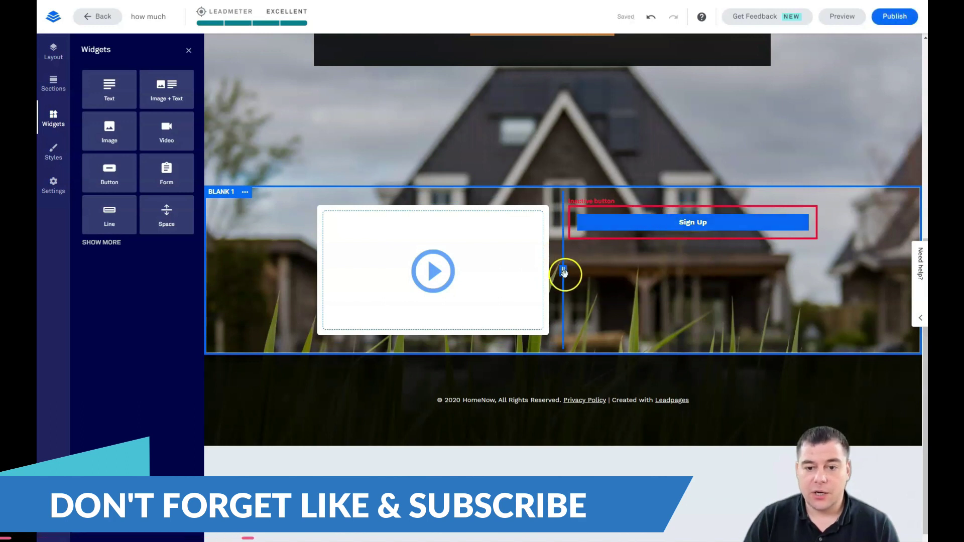
pyautogui.moveTo(590, 278); pyautogui.dragTo(696, 280)
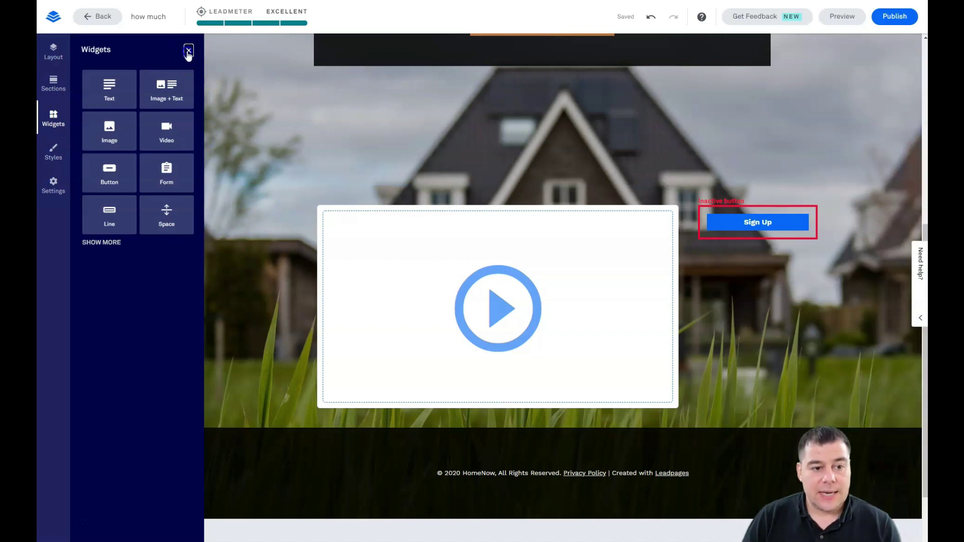
# Give the Blank 1 section a dark grey 373737 background at 84 opacity.
pyautogui.click(188, 52)
pyautogui.click(112, 194)
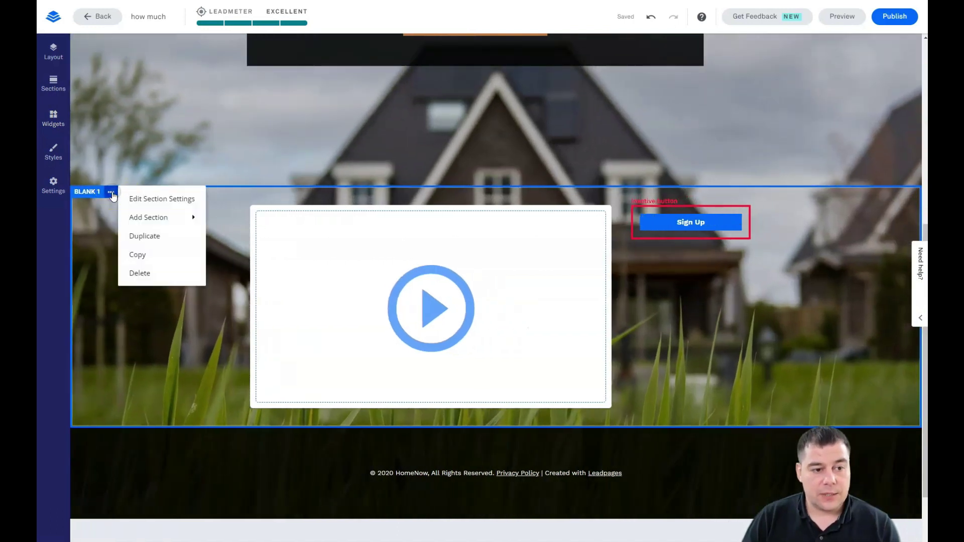
pyautogui.click(137, 198)
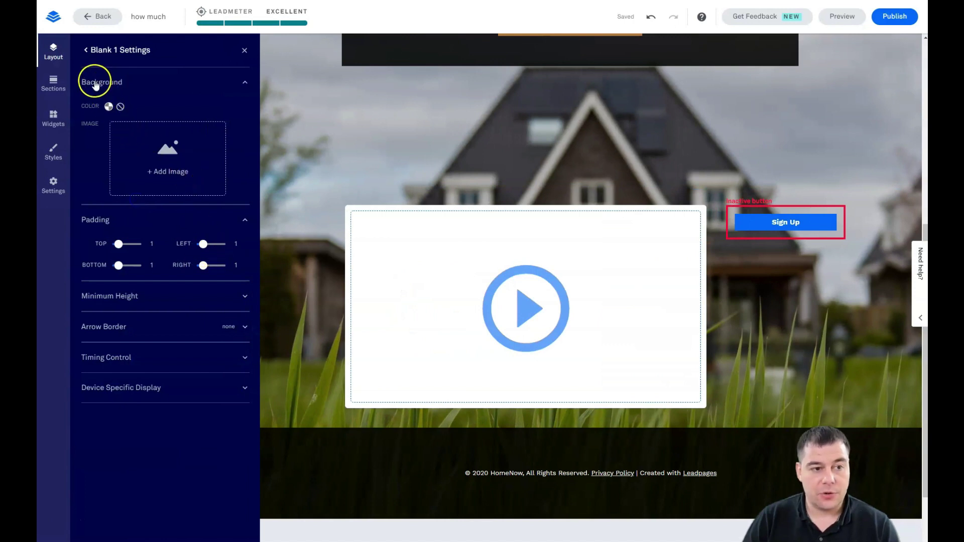
pyautogui.click(109, 107)
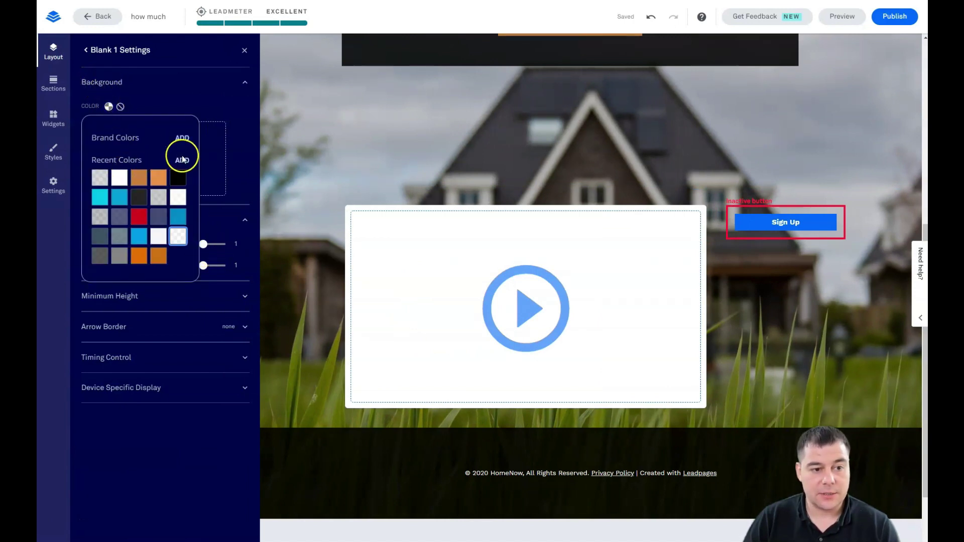
pyautogui.click(182, 160)
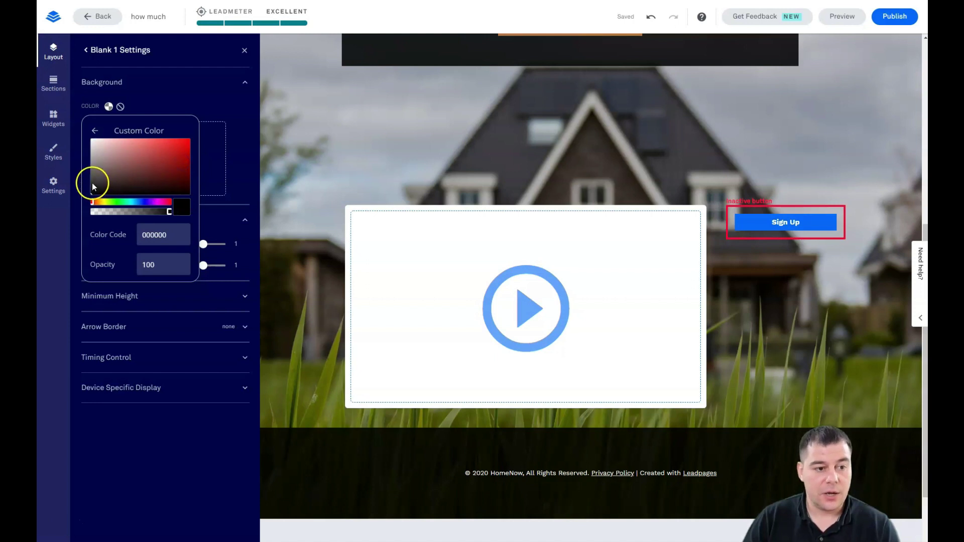
pyautogui.click(91, 183)
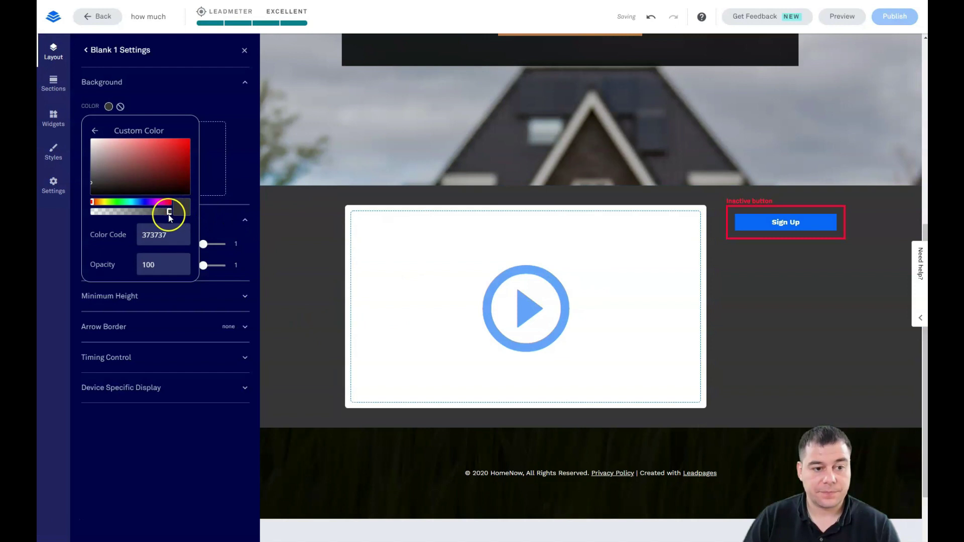
pyautogui.moveTo(170, 214); pyautogui.dragTo(140, 213)
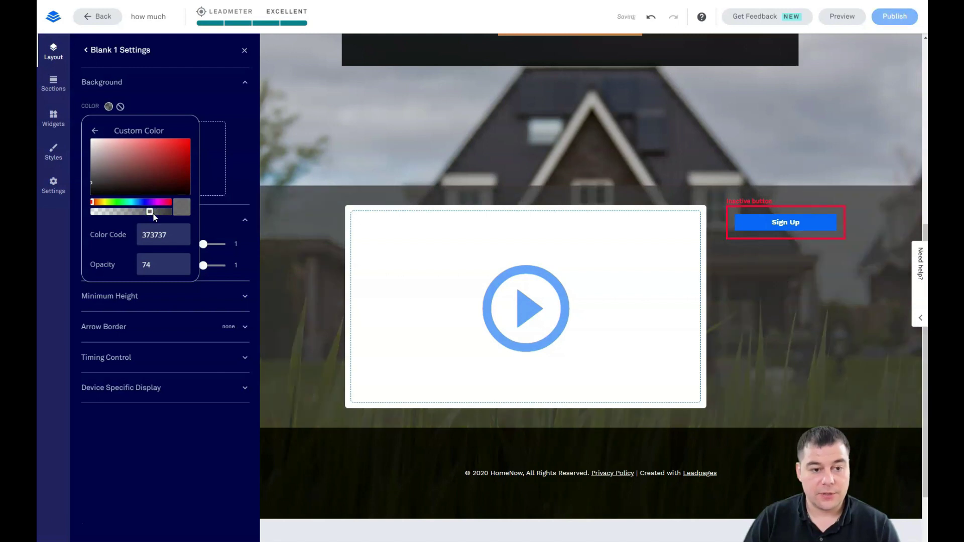
pyautogui.moveTo(149, 214); pyautogui.dragTo(157, 212)
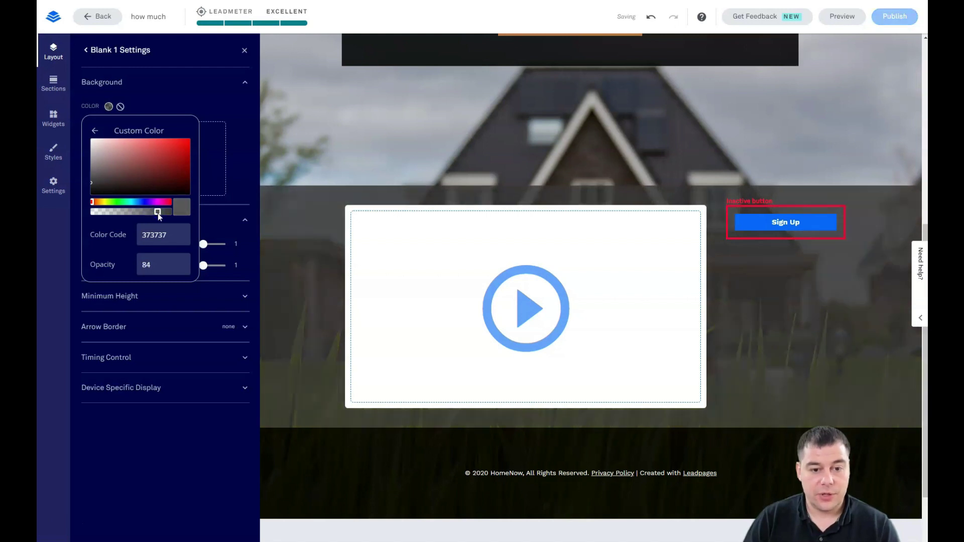
pyautogui.click(134, 104)
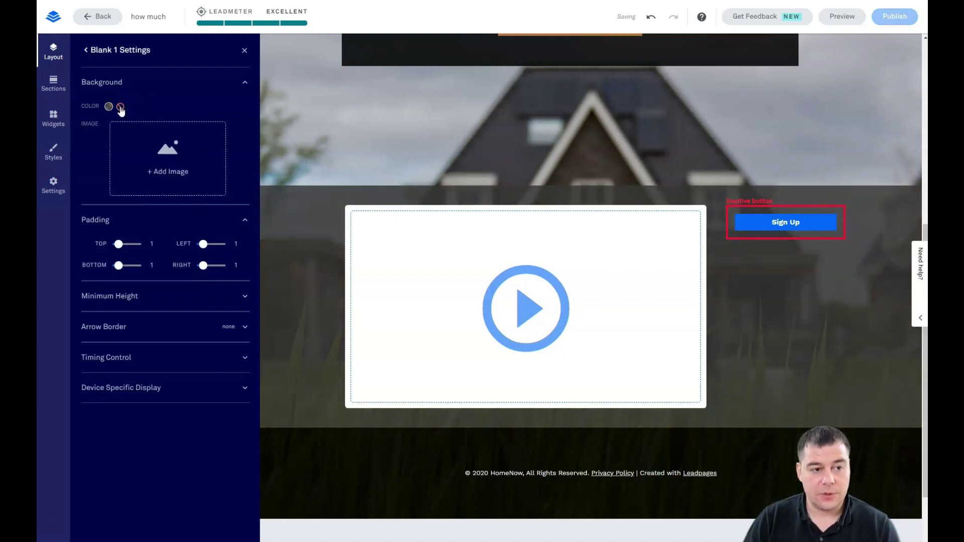
# Try minimum heights of 50%, 75% and 90%, then settle on Auto and close settings.
pyautogui.click(242, 300)
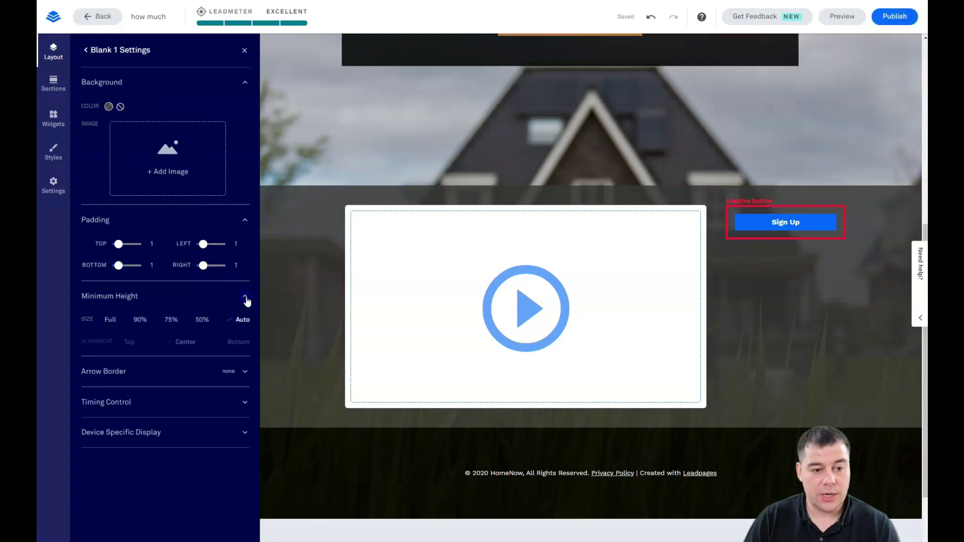
pyautogui.click(202, 321)
pyautogui.click(176, 321)
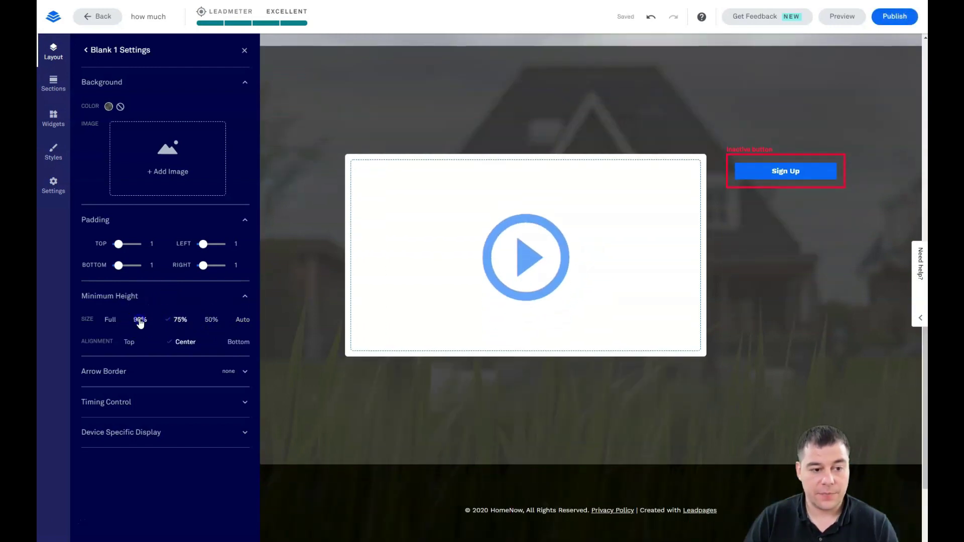
pyautogui.click(140, 322)
pyautogui.click(242, 321)
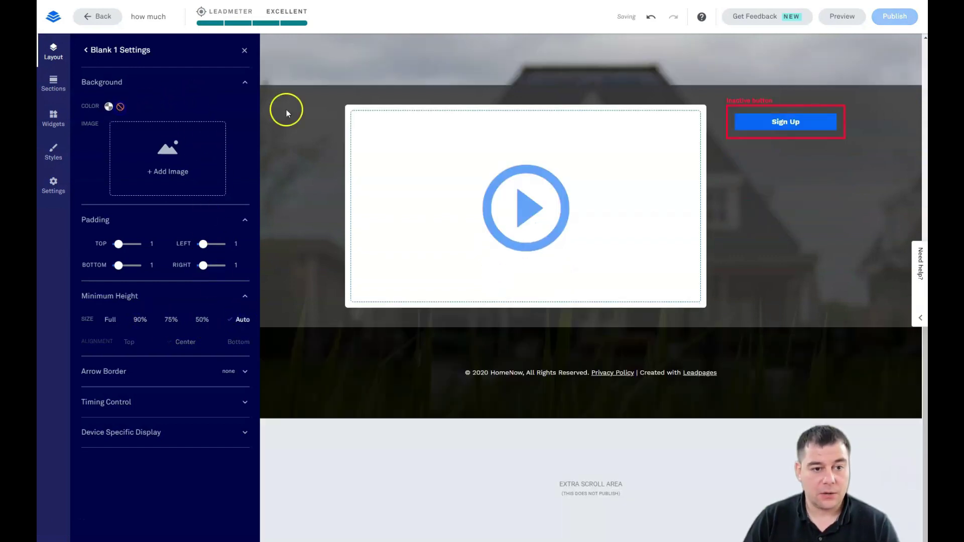
pyautogui.click(244, 50)
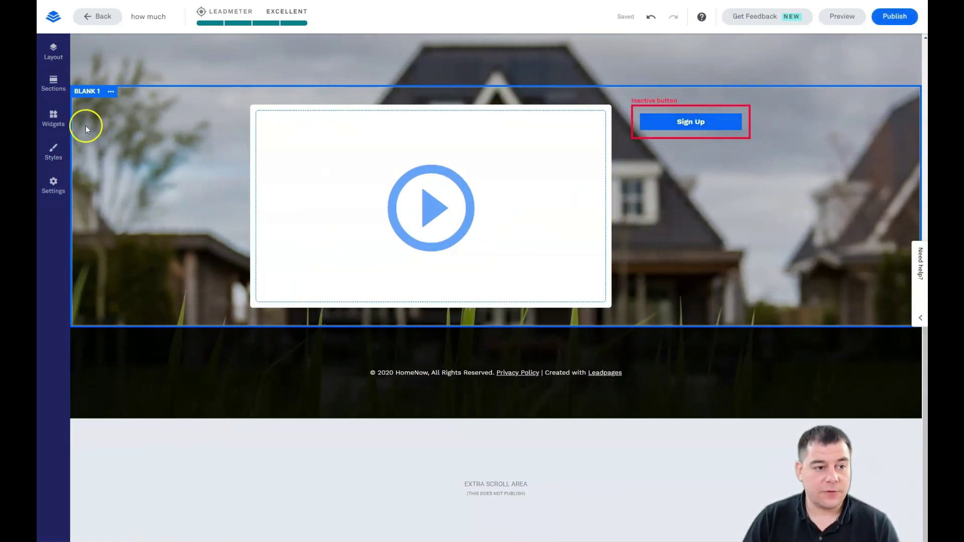
# Place a Space widget above the Sign Up button and set its height.
pyautogui.click(54, 119)
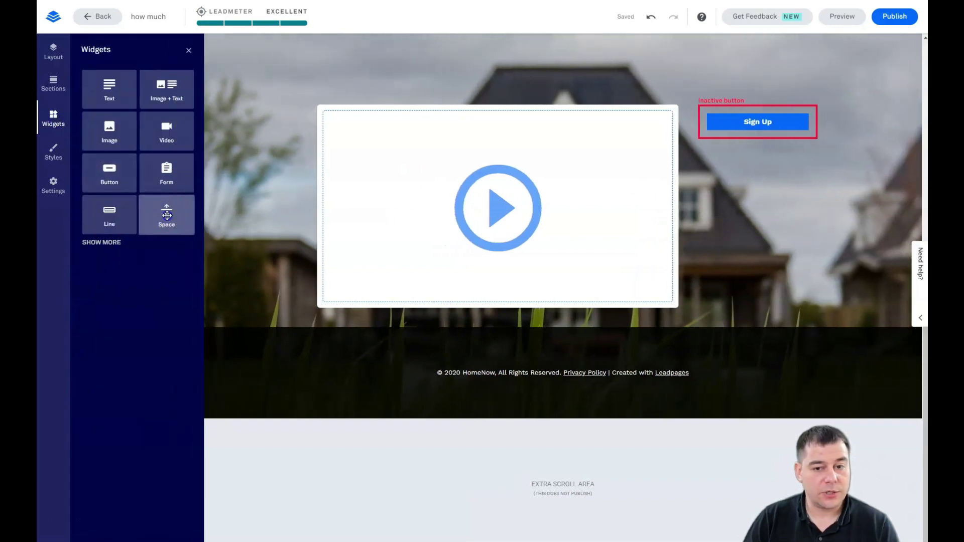
pyautogui.moveTo(167, 214)
pyautogui.mouseDown()
pyautogui.moveTo(757, 111)
pyautogui.moveTo(759, 174)
pyautogui.mouseUp()
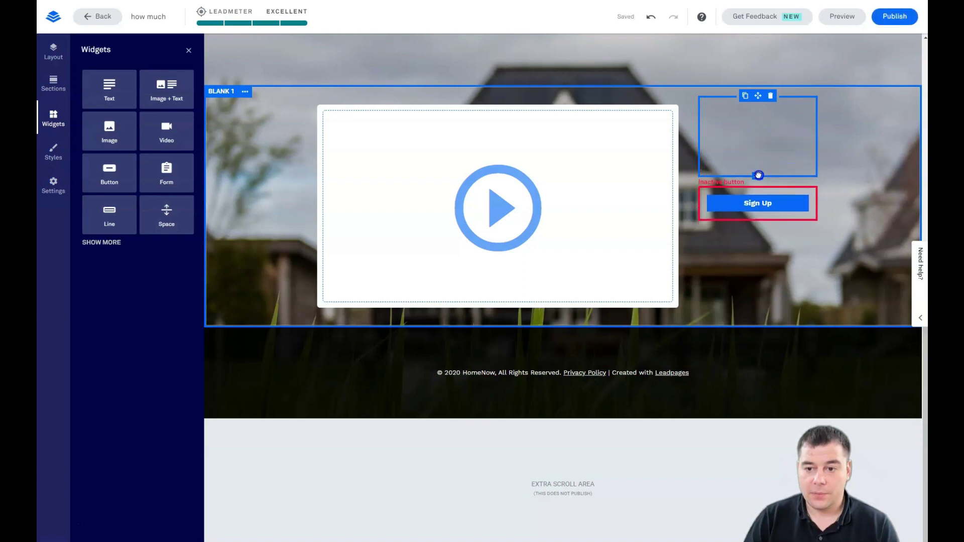
pyautogui.click(484, 239)
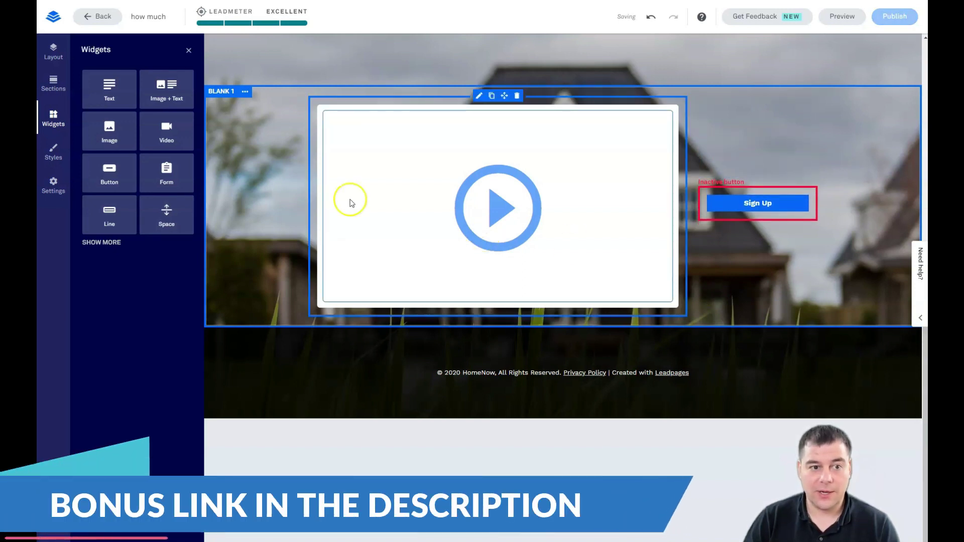
pyautogui.click(297, 295)
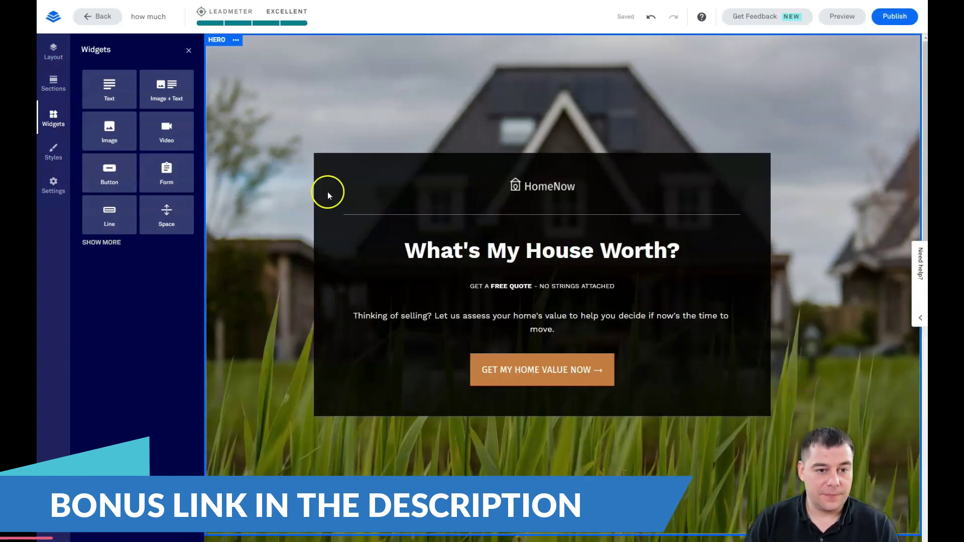
# Review the page font styles, then clear the background image's dark colour overlay.
pyautogui.click(54, 153)
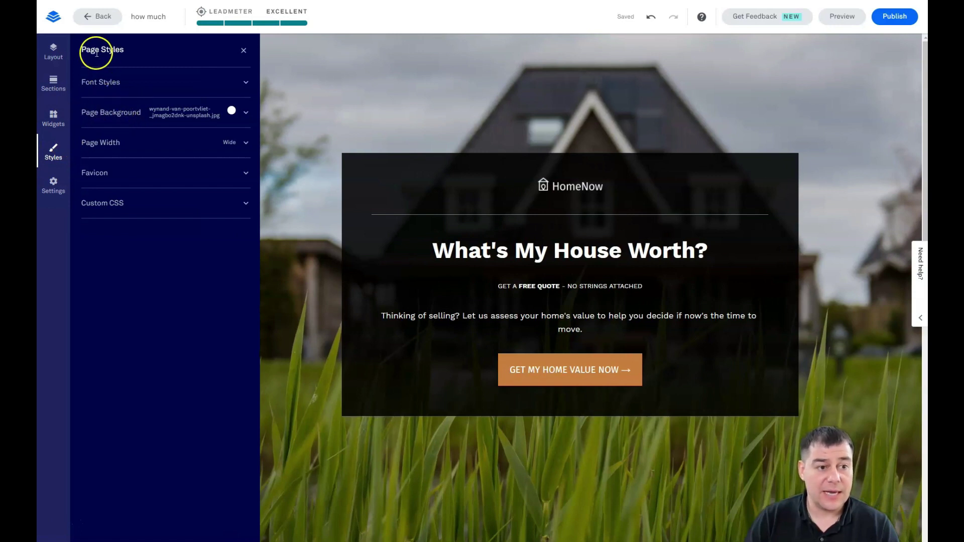
pyautogui.click(245, 84)
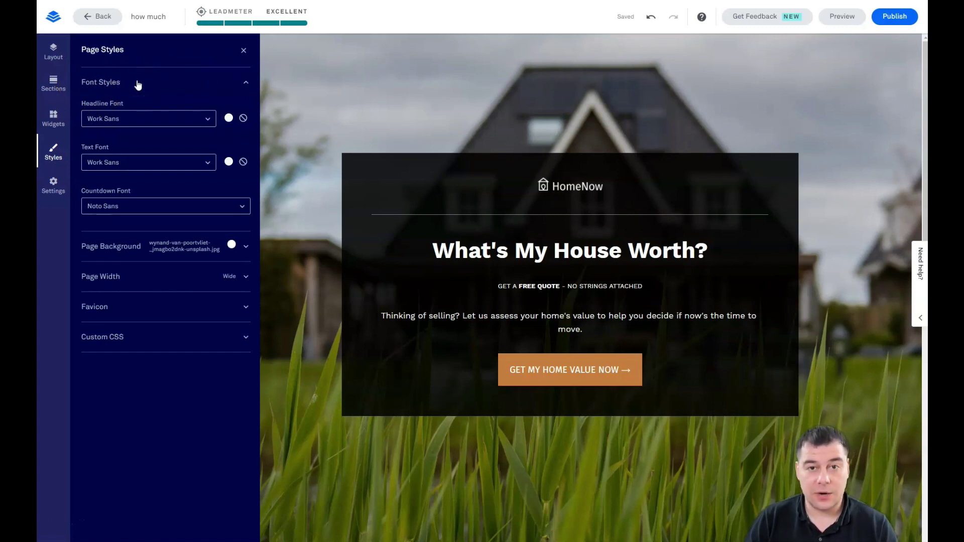
pyautogui.click(162, 126)
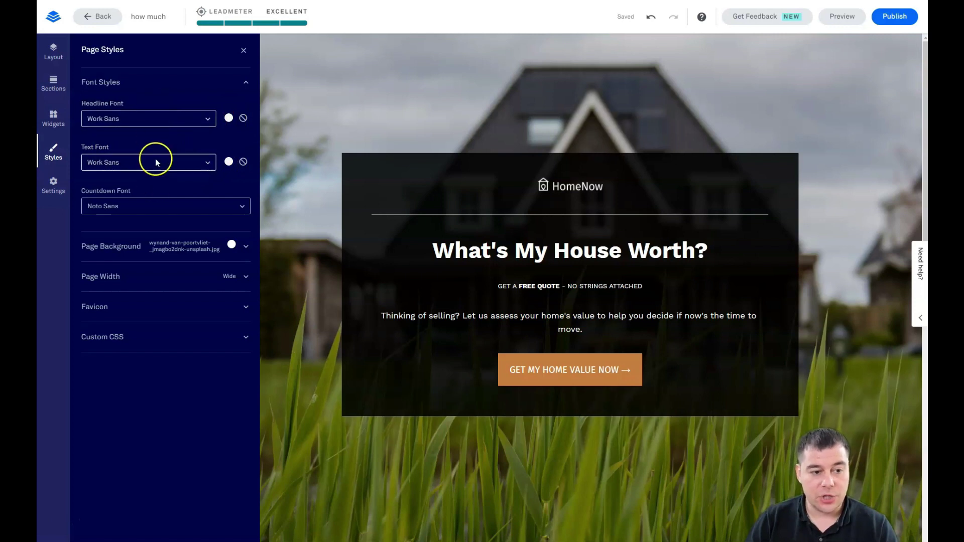
pyautogui.click(246, 82)
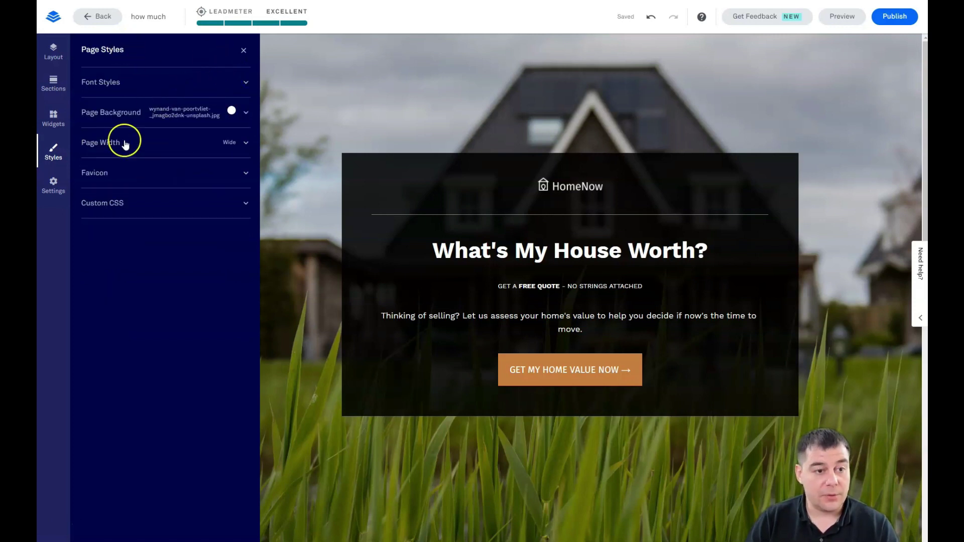
pyautogui.click(230, 119)
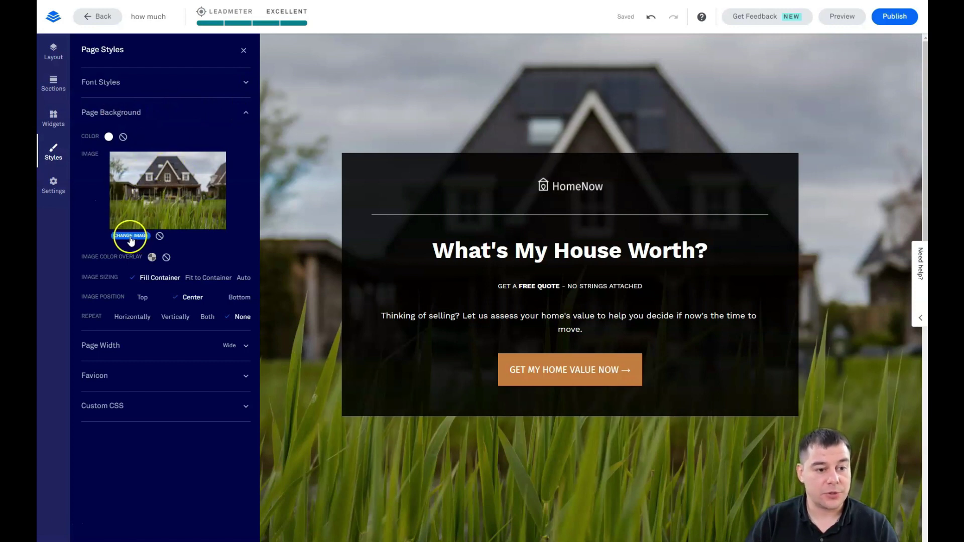
pyautogui.click(166, 258)
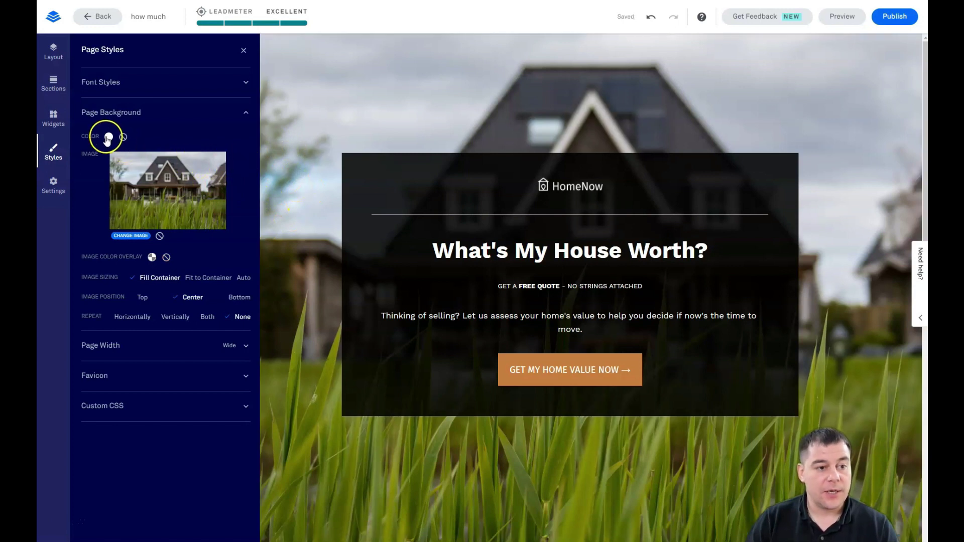
# Browse Premium Images, then upload the snowy chalet photo as the page background.
pyautogui.click(130, 239)
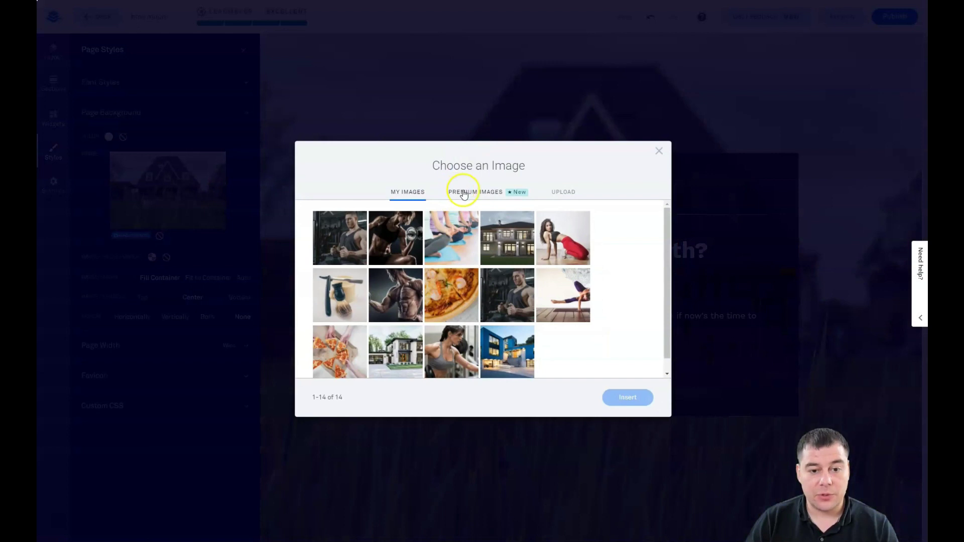
pyautogui.click(461, 191)
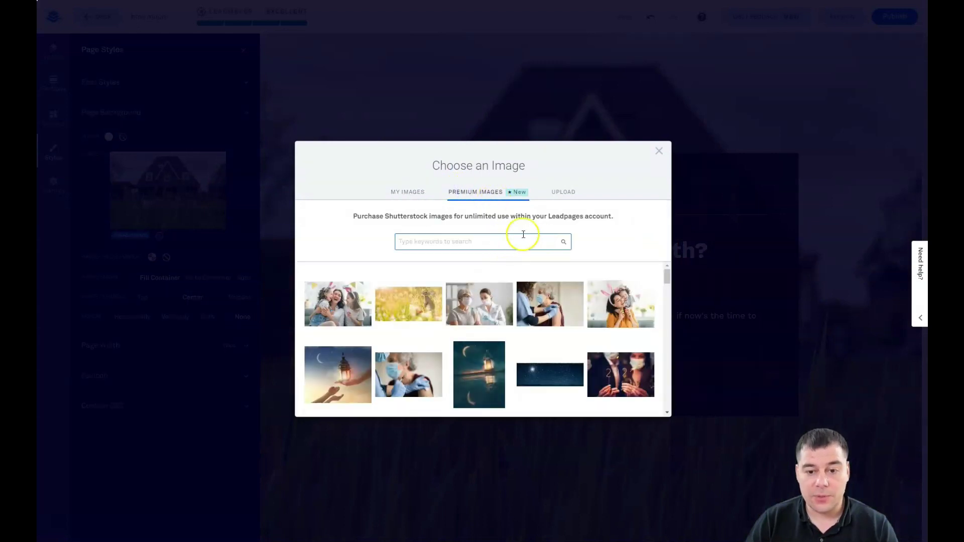
pyautogui.scroll(-3, 490, 316)
pyautogui.scroll(-3, 494, 305)
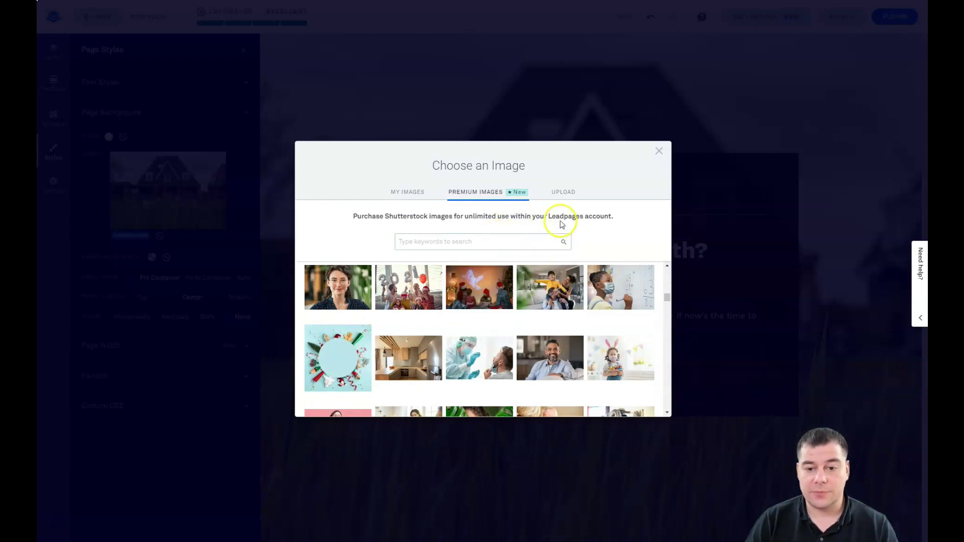
pyautogui.click(561, 193)
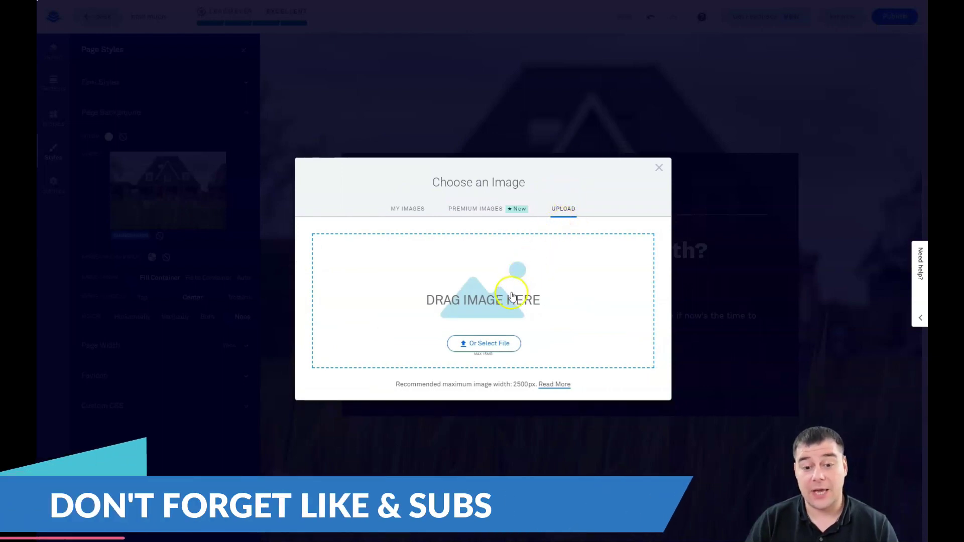
pyautogui.click(478, 349)
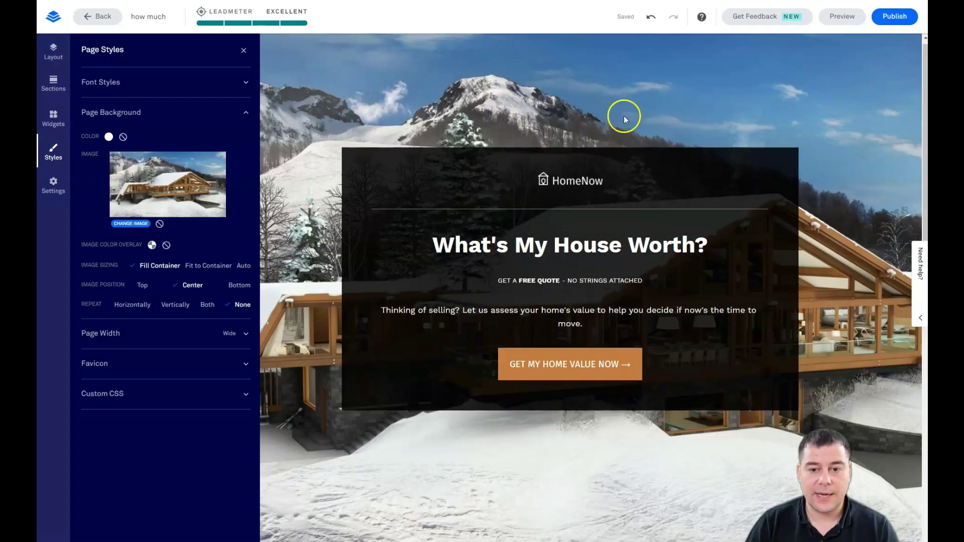
pyautogui.scroll(-3, 603, 128)
pyautogui.scroll(-2, 589, 148)
pyautogui.scroll(-3, 565, 189)
pyautogui.scroll(-1, 565, 189)
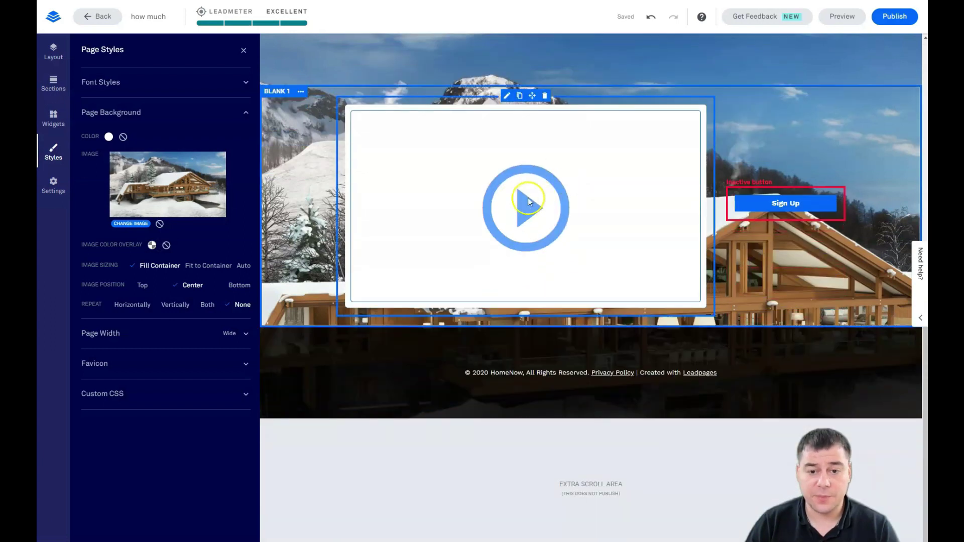
pyautogui.scroll(5, 528, 200)
pyautogui.scroll(3, 527, 197)
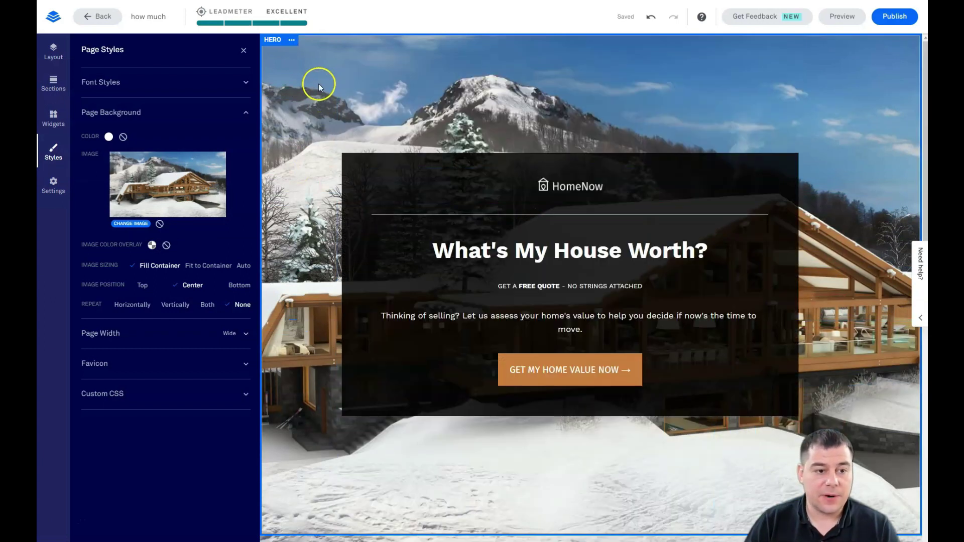
# Overlay the chalet background with grey 706F6F at reduced opacity, then close Page Styles.
pyautogui.click(152, 245)
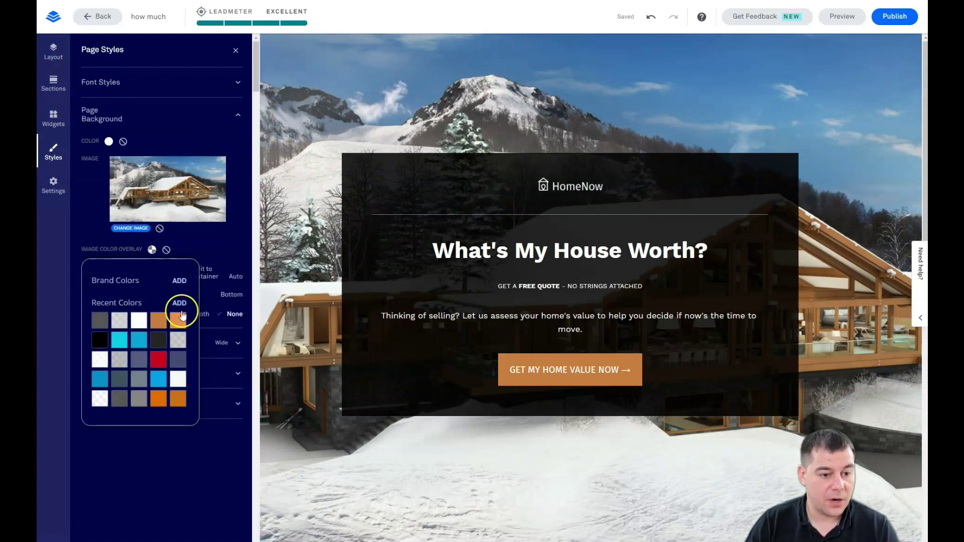
pyautogui.click(179, 302)
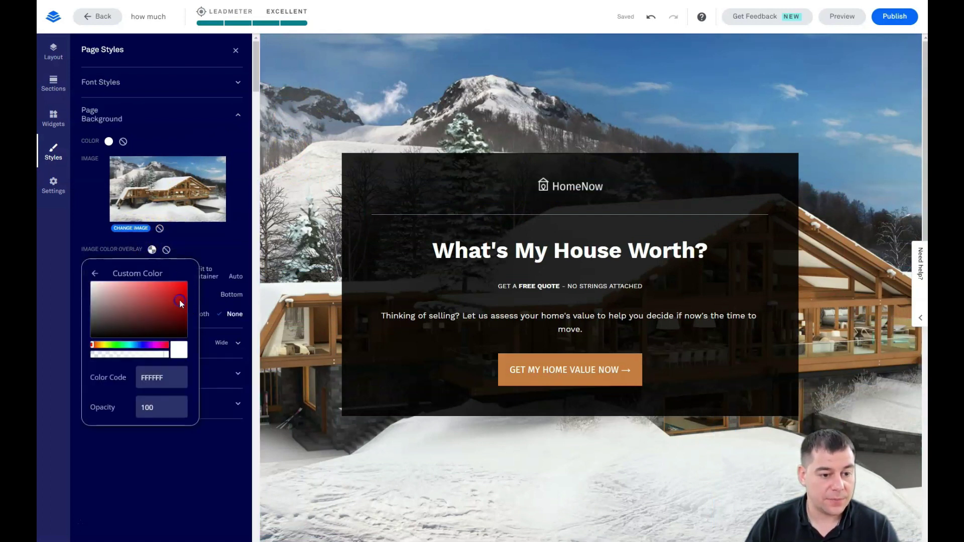
pyautogui.click(92, 312)
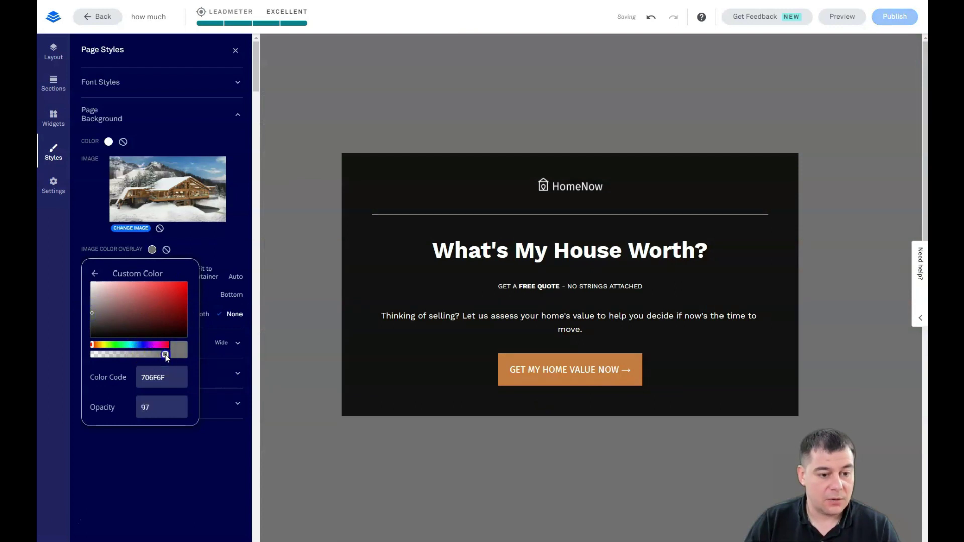
pyautogui.moveTo(165, 354); pyautogui.dragTo(142, 352)
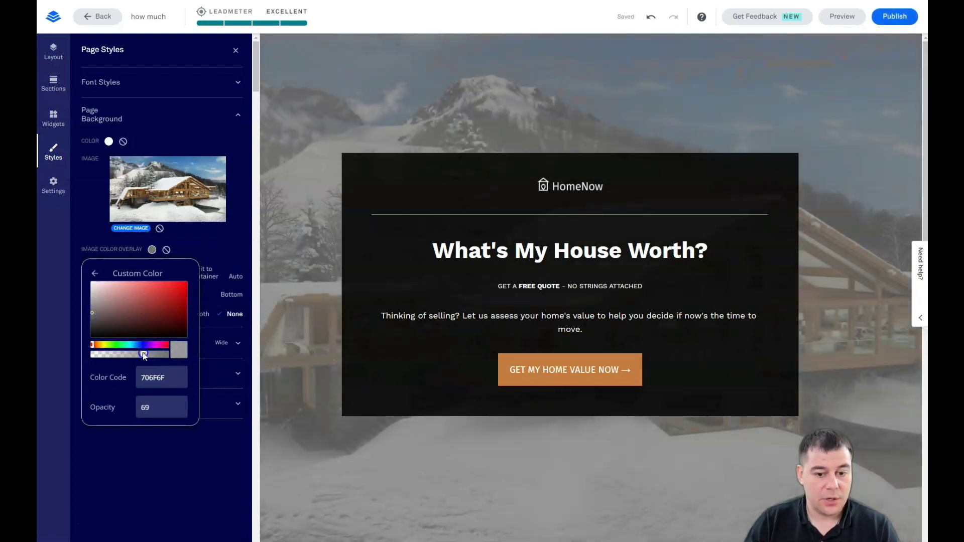
pyautogui.click(214, 232)
pyautogui.click(243, 51)
pyautogui.moveTo(475, 215)
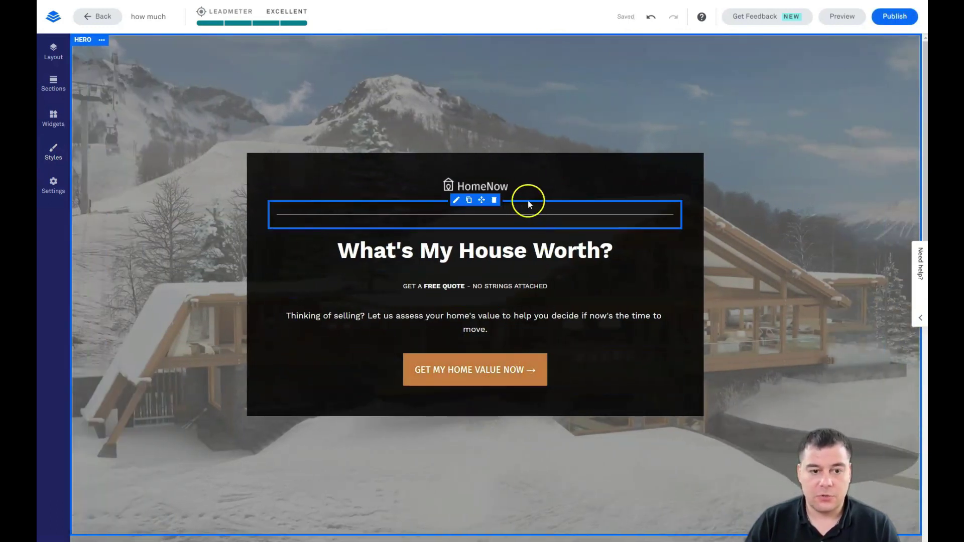
pyautogui.scroll(-2, 457, 258)
pyautogui.scroll(-3, 460, 256)
pyautogui.scroll(-1, 459, 257)
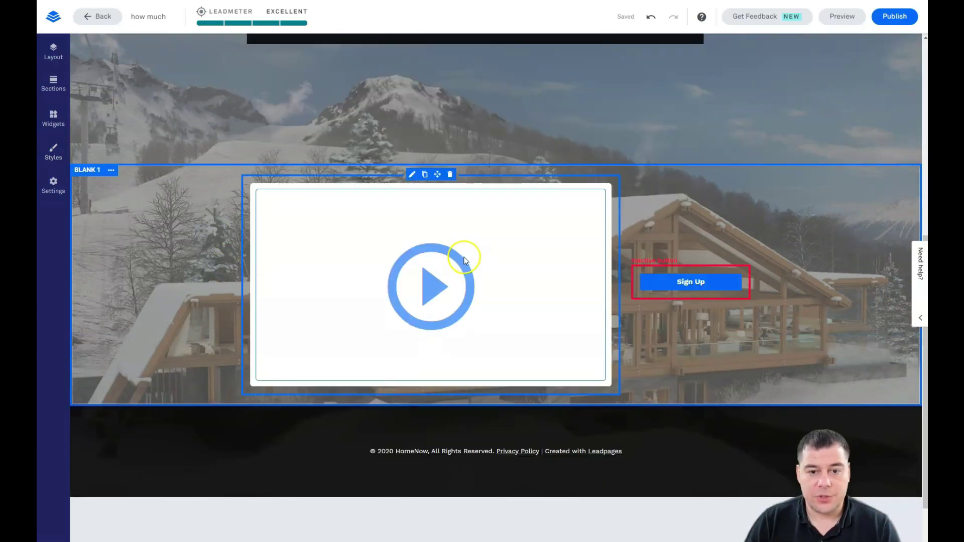
pyautogui.scroll(3, 464, 258)
pyautogui.scroll(2, 466, 259)
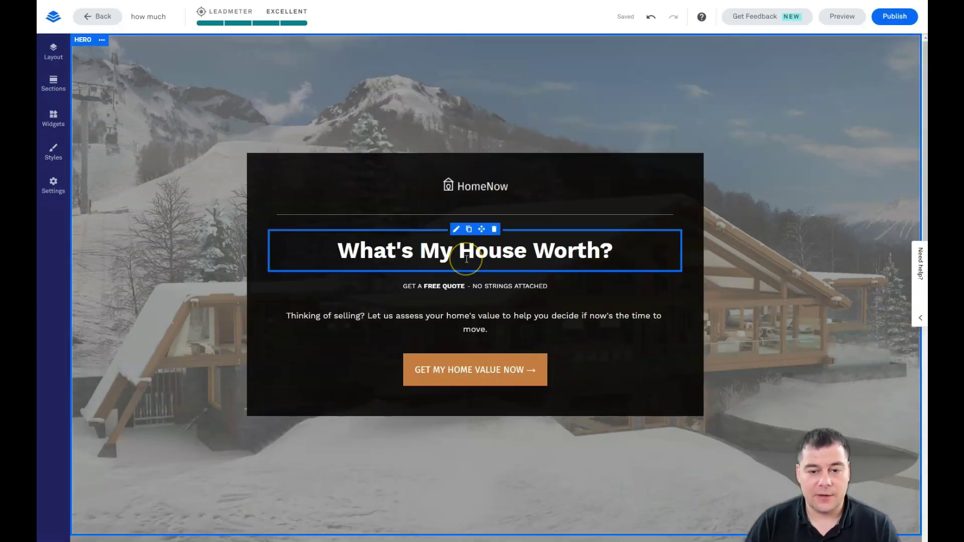
pyautogui.scroll(-1, 466, 258)
pyautogui.scroll(-3, 465, 258)
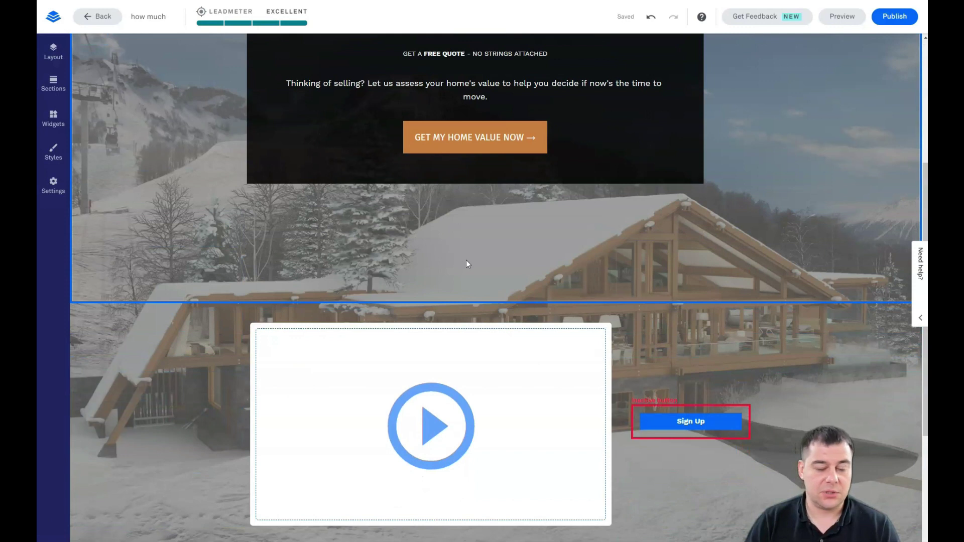
pyautogui.scroll(-3, 465, 263)
pyautogui.scroll(1, 465, 265)
pyautogui.scroll(3, 458, 258)
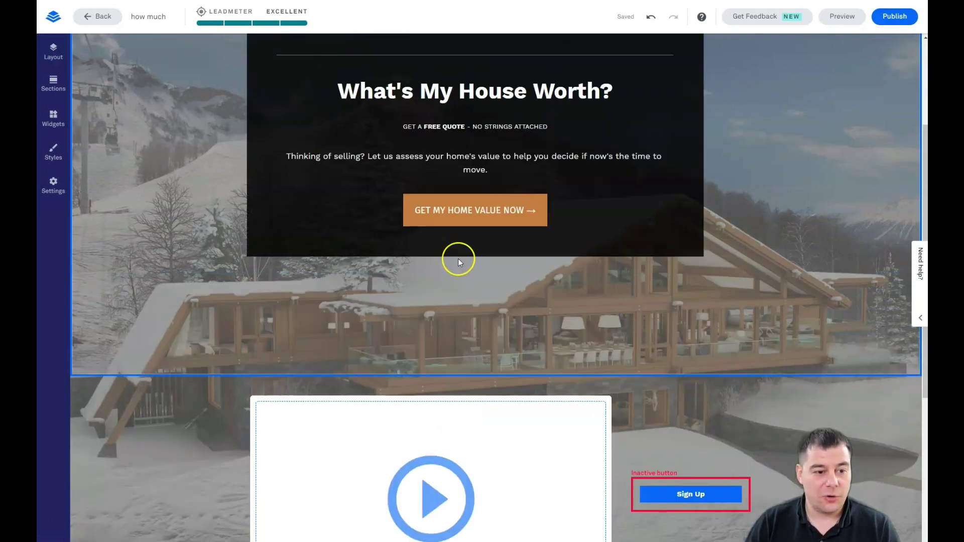
pyautogui.scroll(2, 458, 258)
pyautogui.scroll(-1, 456, 189)
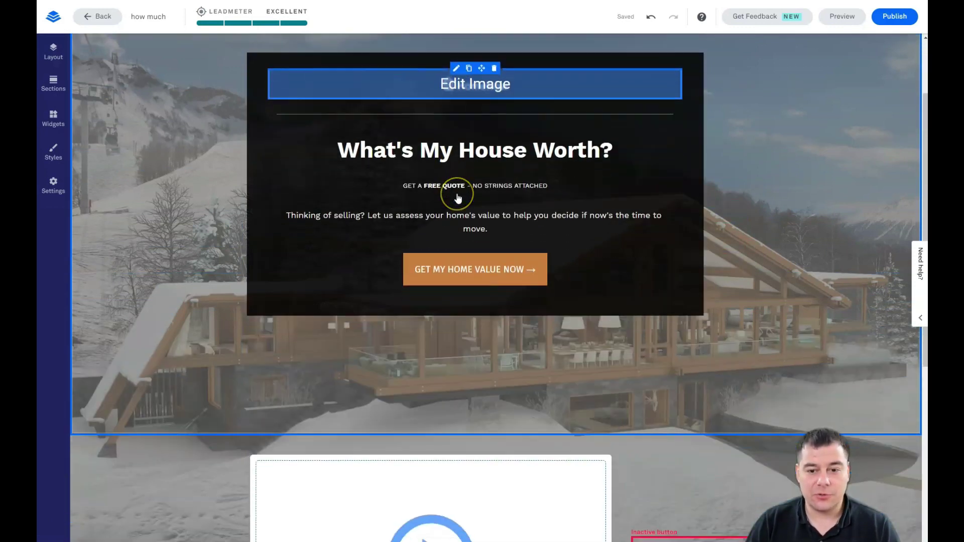
pyautogui.scroll(-2, 456, 198)
pyautogui.scroll(-2, 457, 198)
pyautogui.scroll(1, 457, 199)
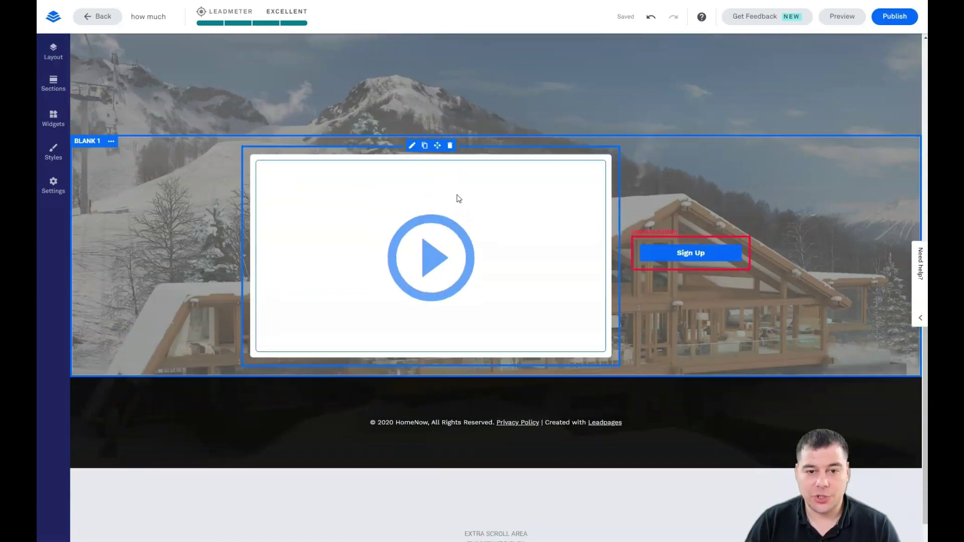
pyautogui.scroll(2, 457, 198)
pyautogui.scroll(3, 457, 198)
pyautogui.scroll(1, 456, 197)
pyautogui.click(439, 125)
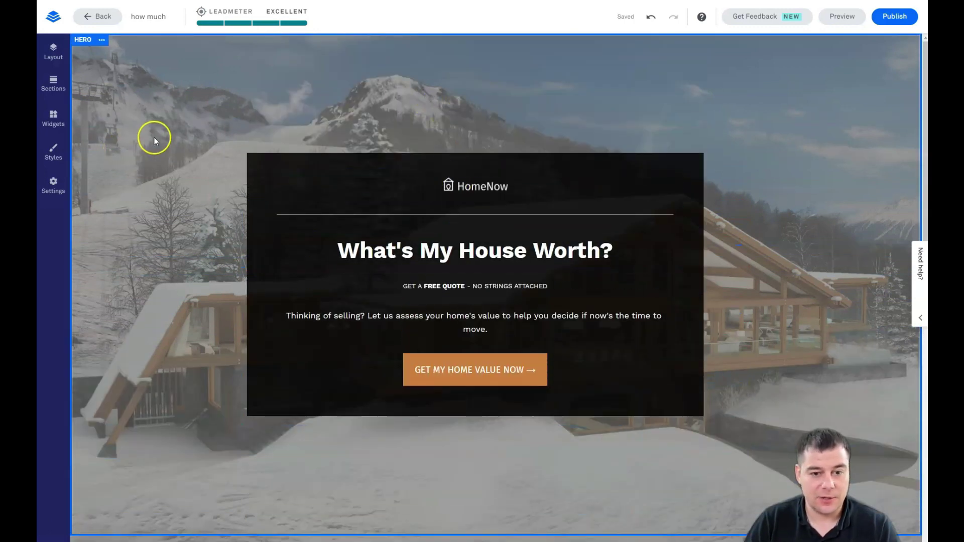
# In page settings, toggle no-index on and off so search-engine indexing stays allowed.
pyautogui.click(52, 186)
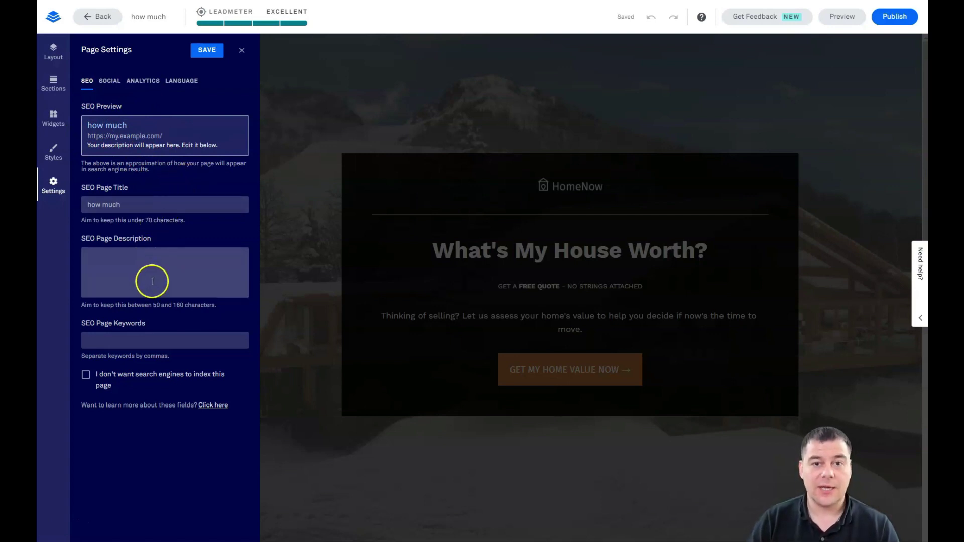
pyautogui.click(86, 375)
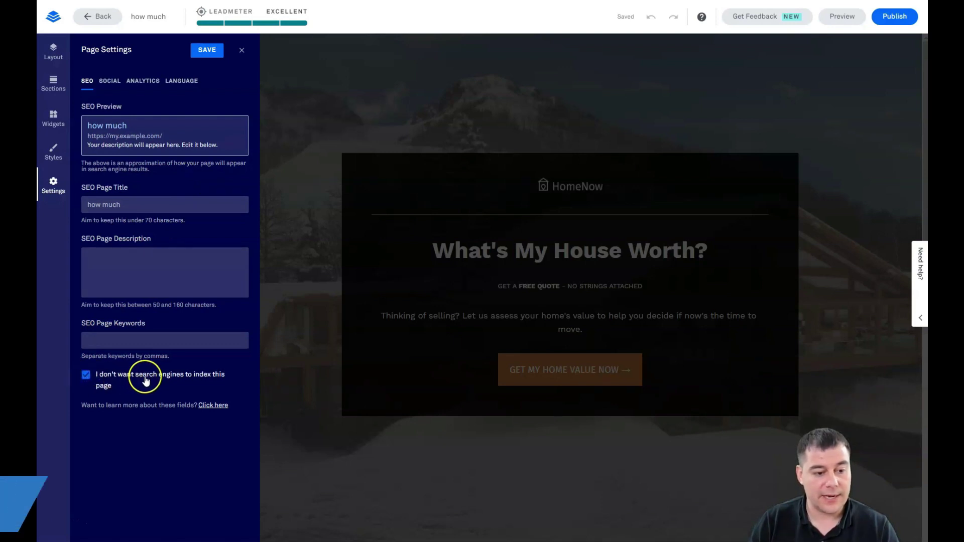
pyautogui.click(85, 375)
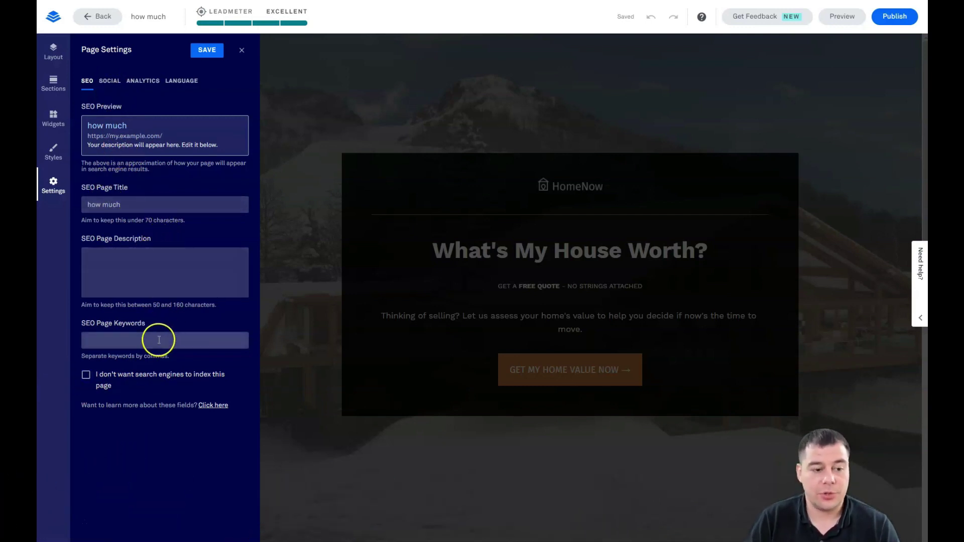
# Review the Social, Analytics and Language settings, then close to bring up the save prompt.
pyautogui.click(109, 84)
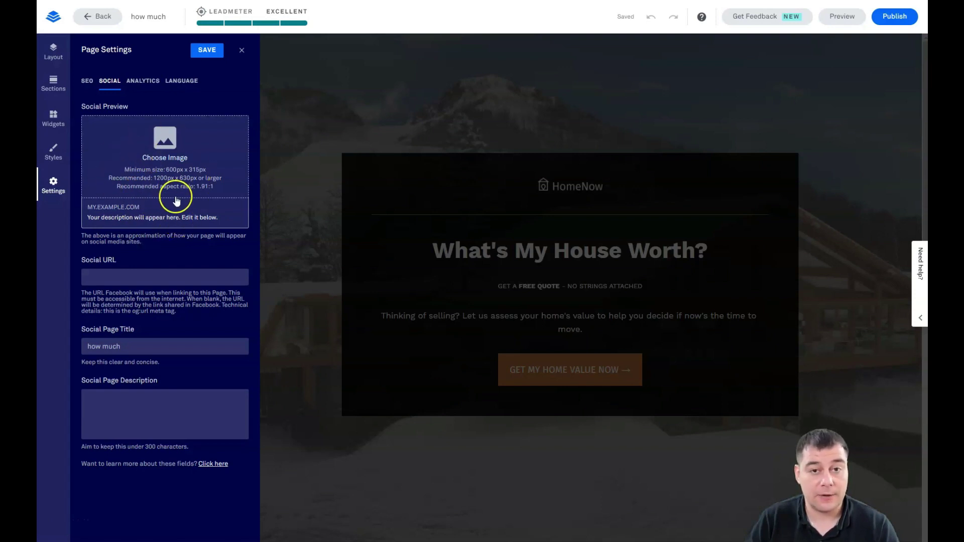
pyautogui.click(143, 87)
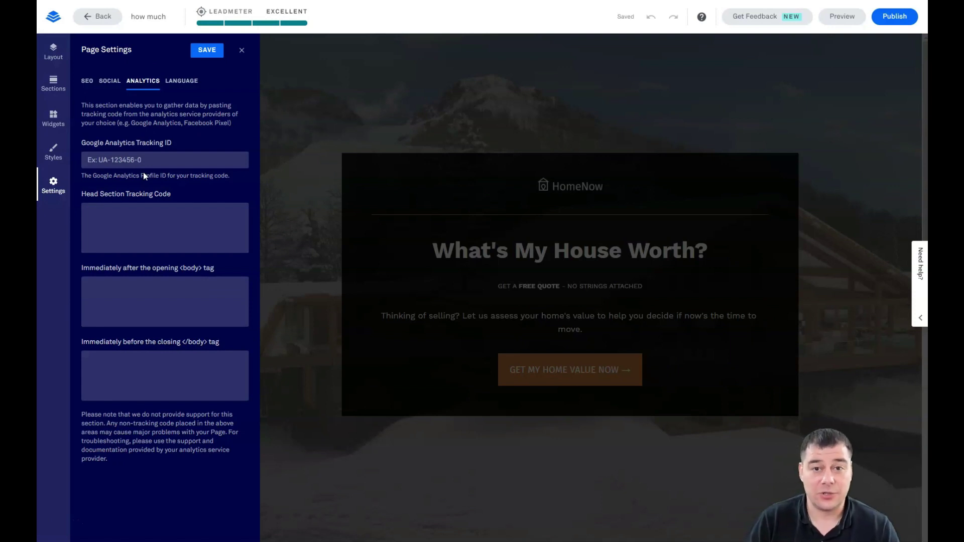
pyautogui.click(154, 184)
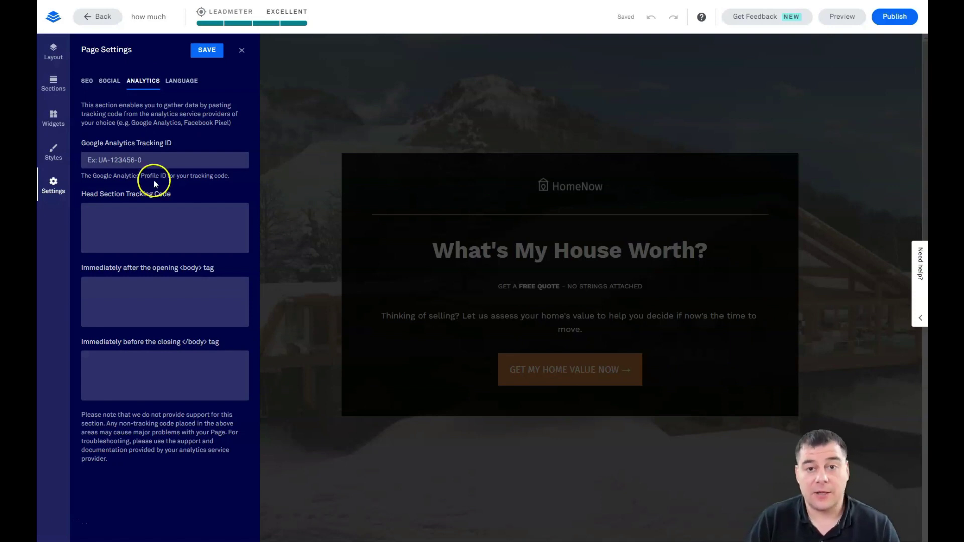
pyautogui.click(180, 91)
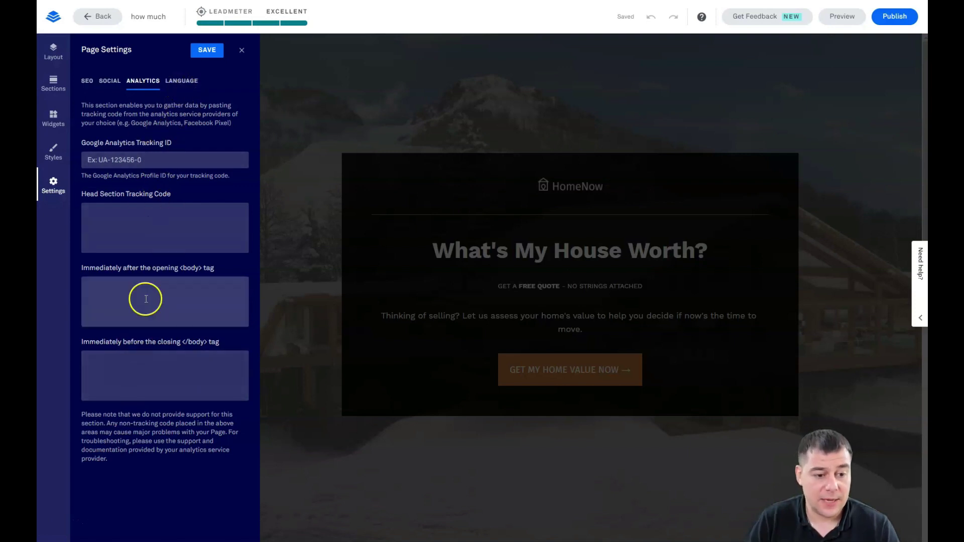
pyautogui.click(182, 84)
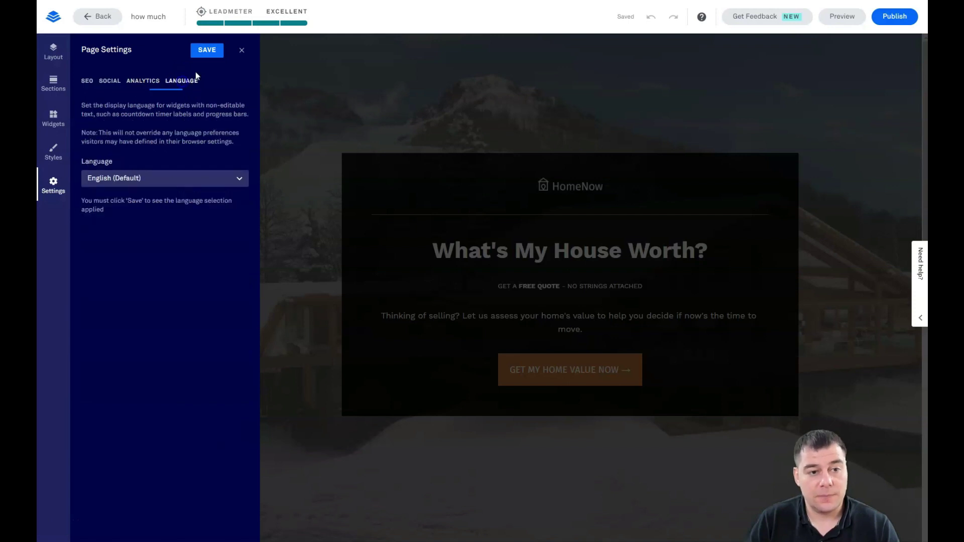
pyautogui.click(242, 51)
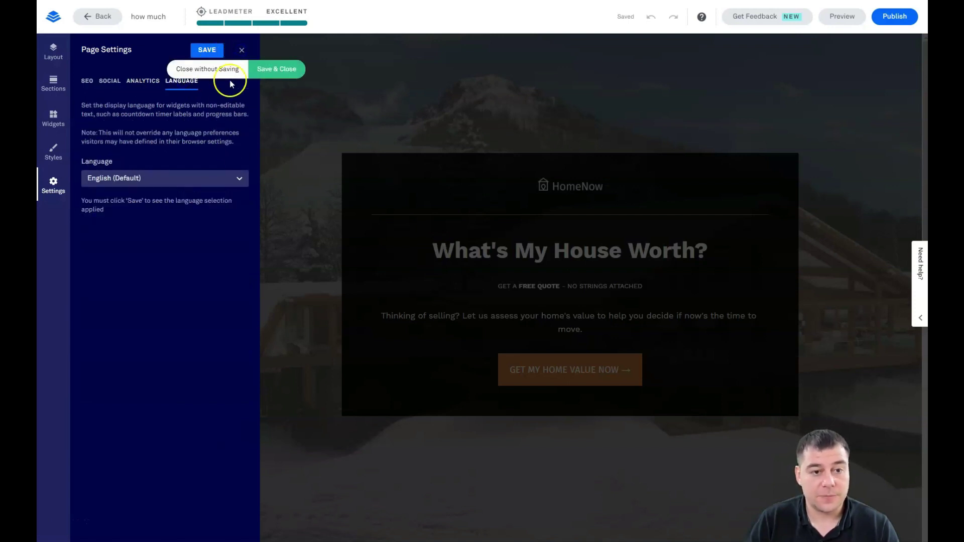
# Save the page settings and switch the GET MY HOME VALUE NOW button to the Line style.
pyautogui.click(280, 68)
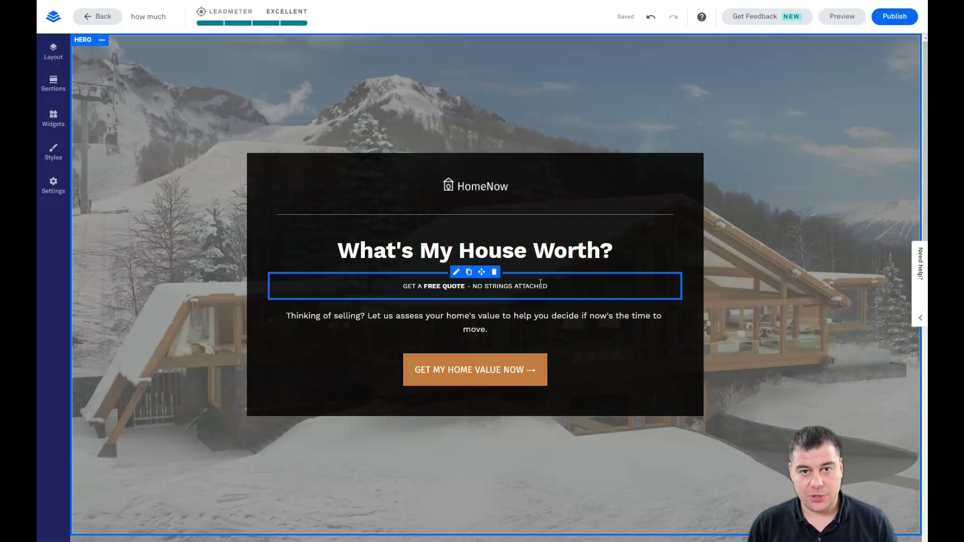
pyautogui.click(537, 284)
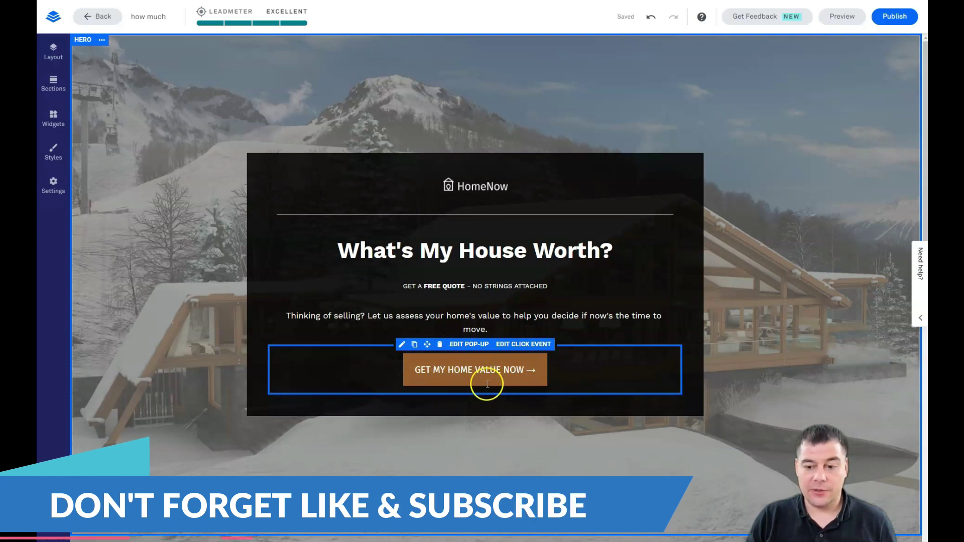
pyautogui.click(402, 346)
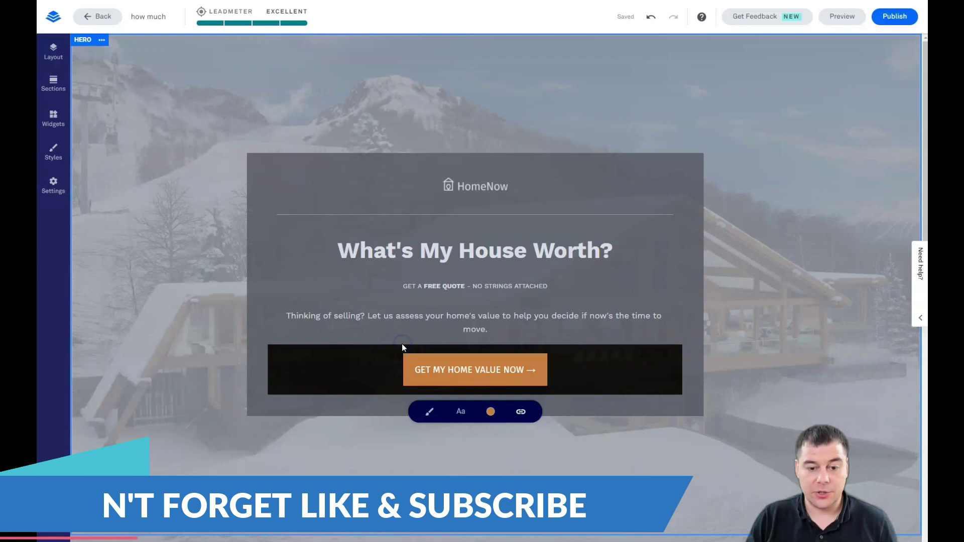
pyautogui.click(428, 414)
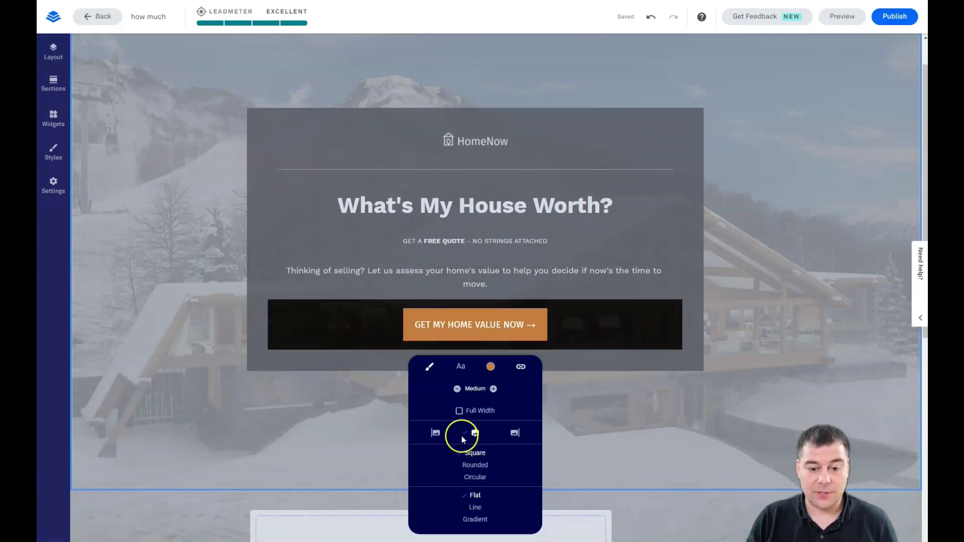
pyautogui.click(475, 458)
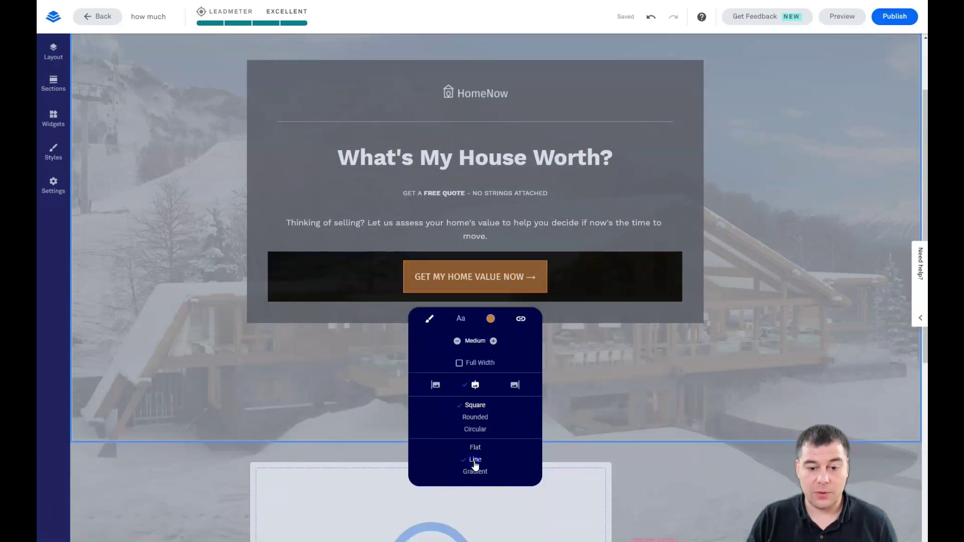
# Give the button square corners, normal width and an orange outline.
pyautogui.click(480, 418)
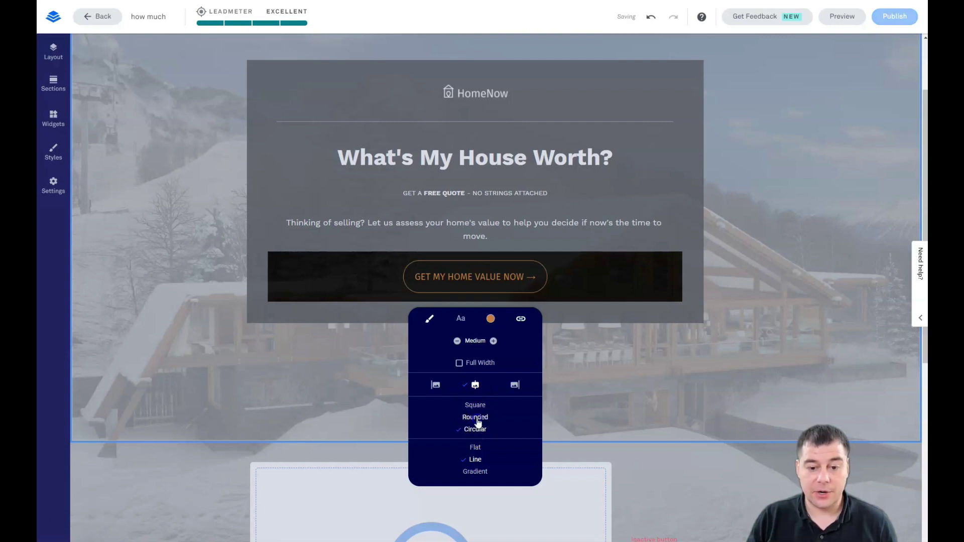
pyautogui.click(475, 417)
pyautogui.click(476, 407)
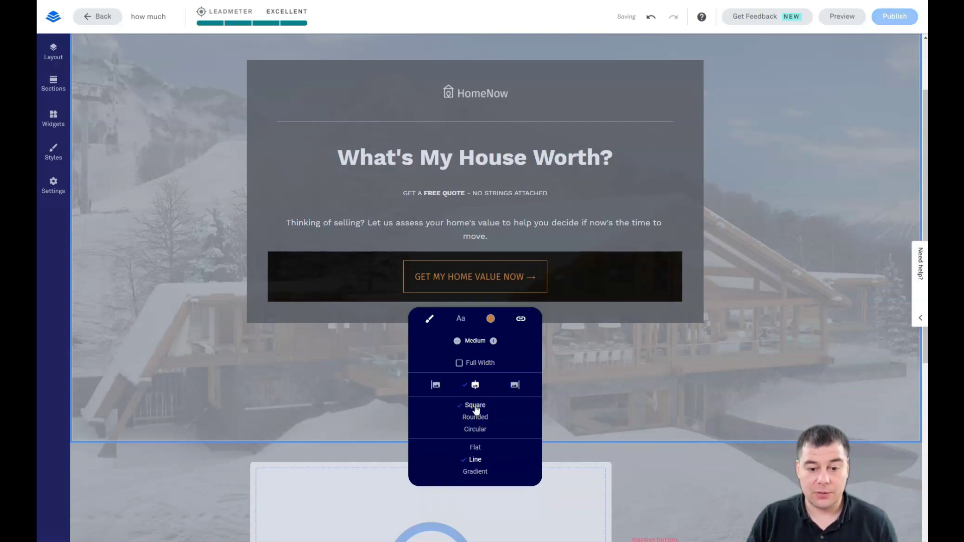
pyautogui.click(459, 363)
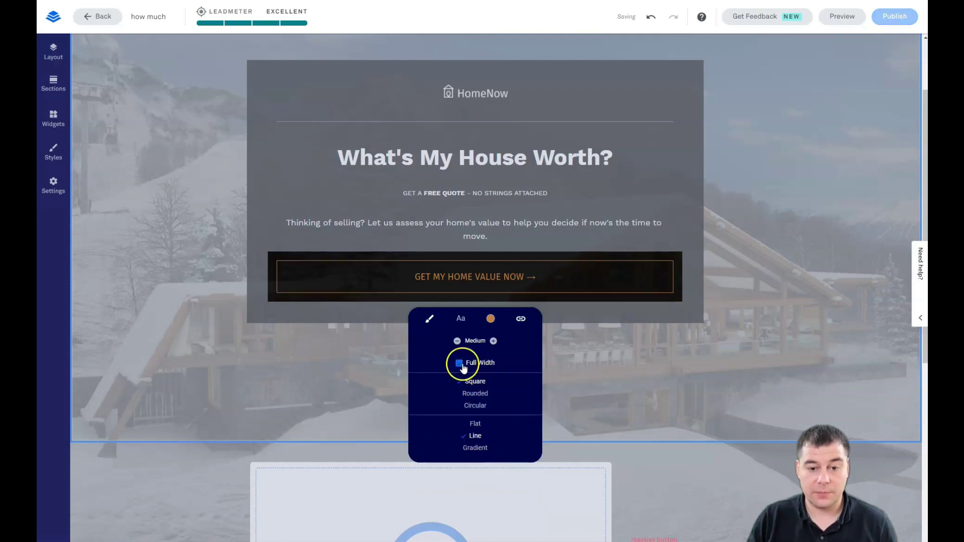
pyautogui.click(460, 364)
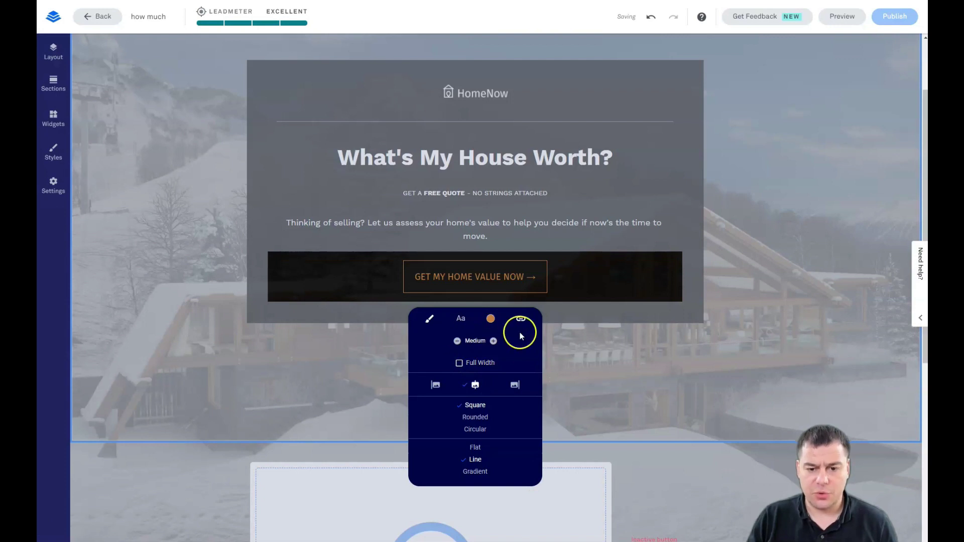
pyautogui.click(489, 319)
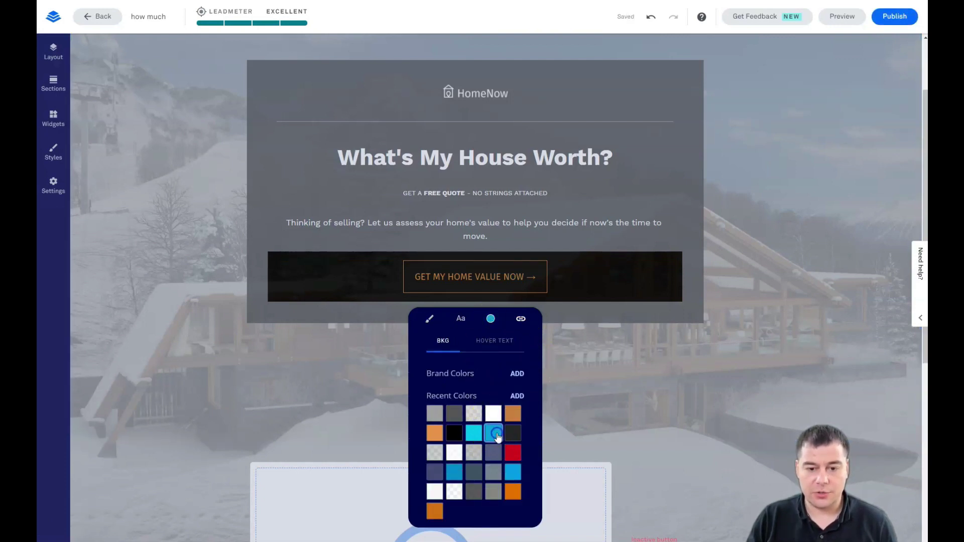
pyautogui.click(512, 413)
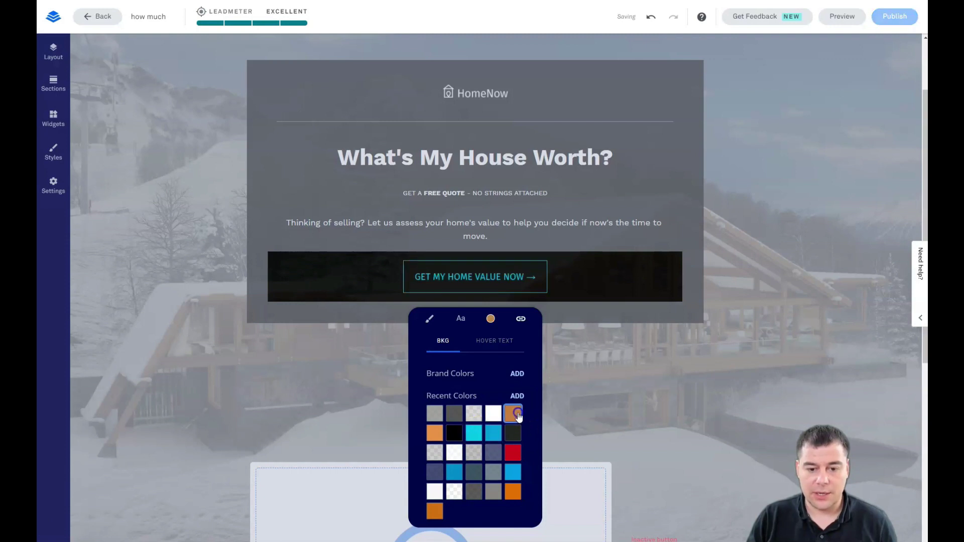
pyautogui.click(565, 357)
pyautogui.moveTo(514, 256)
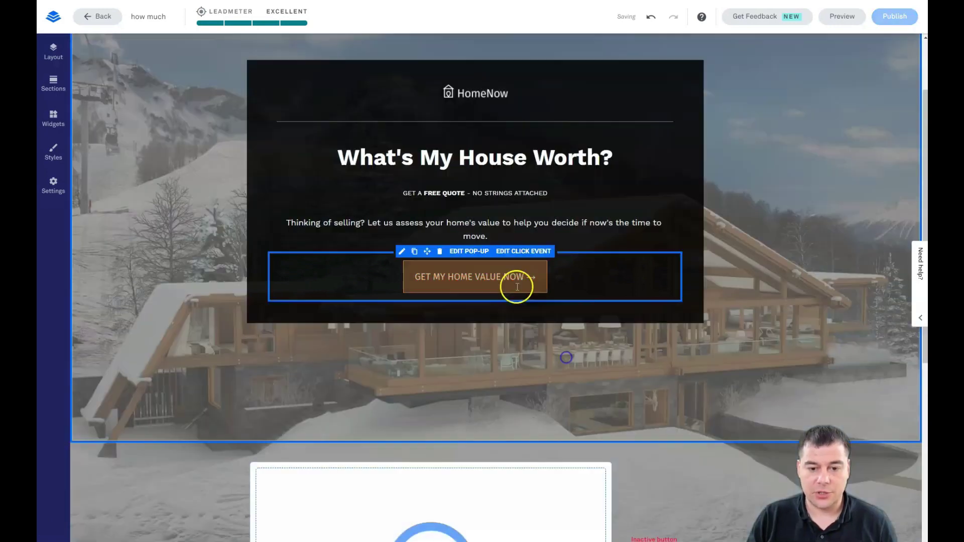
# Set the hero button to open the My Leadbox 1 pop-up, then edit that pop-up.
pyautogui.click(516, 253)
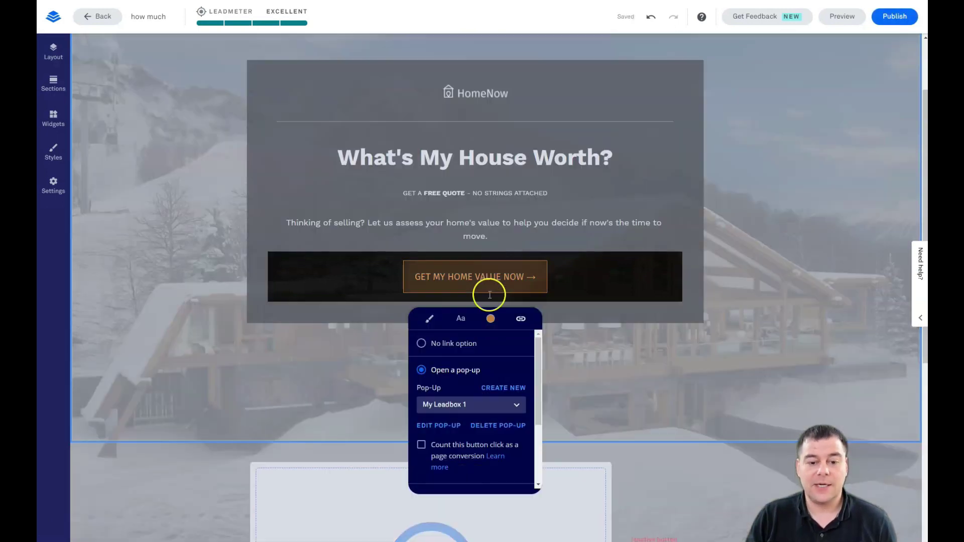
pyautogui.click(470, 392)
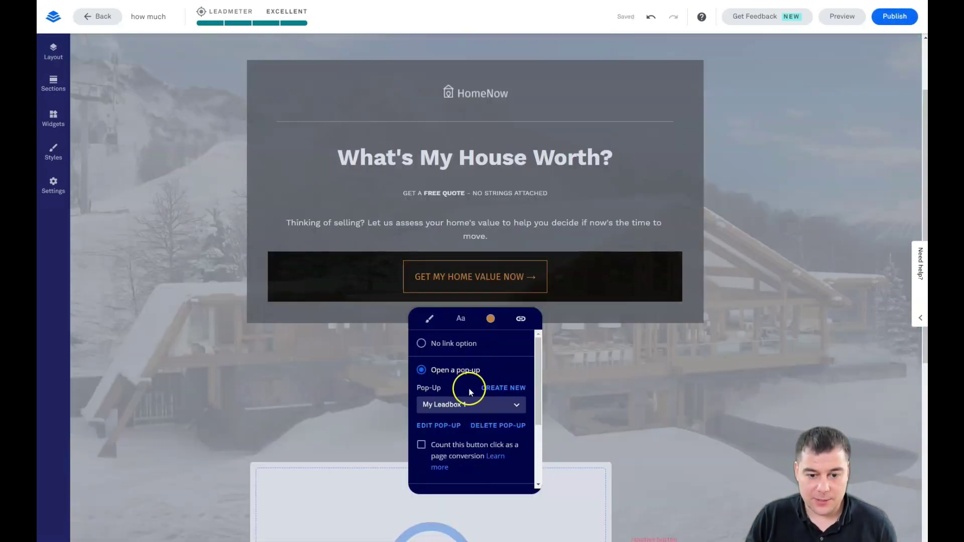
pyautogui.scroll(-3, 470, 373)
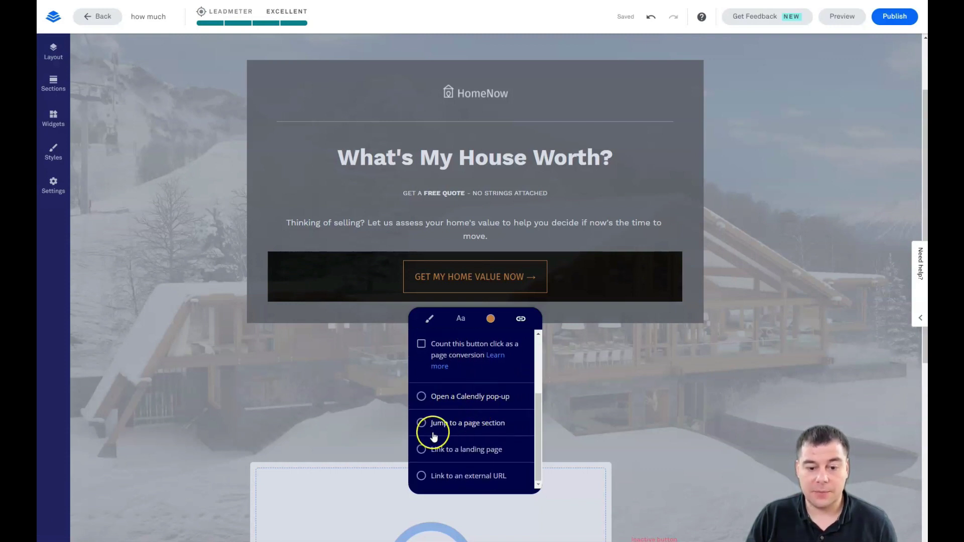
pyautogui.scroll(-2, 476, 428)
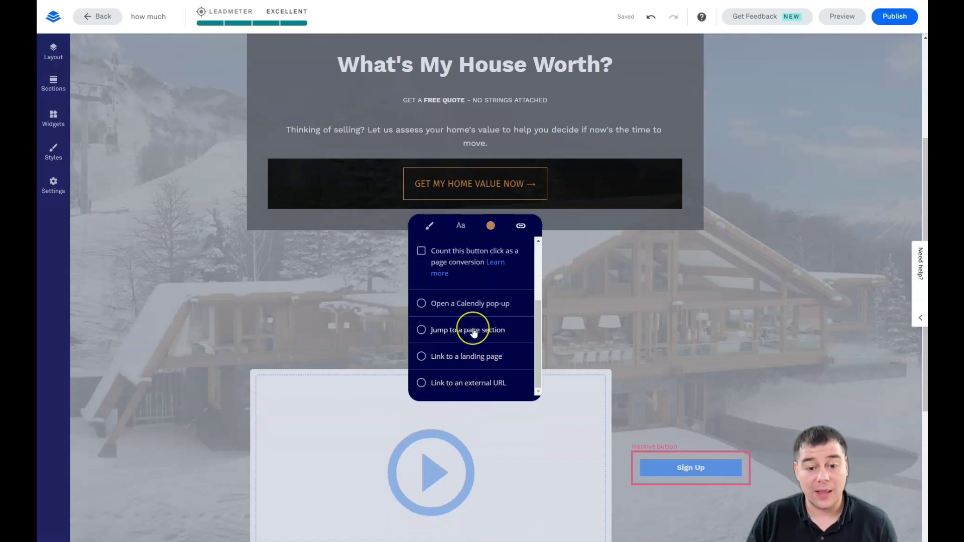
pyautogui.scroll(3, 473, 331)
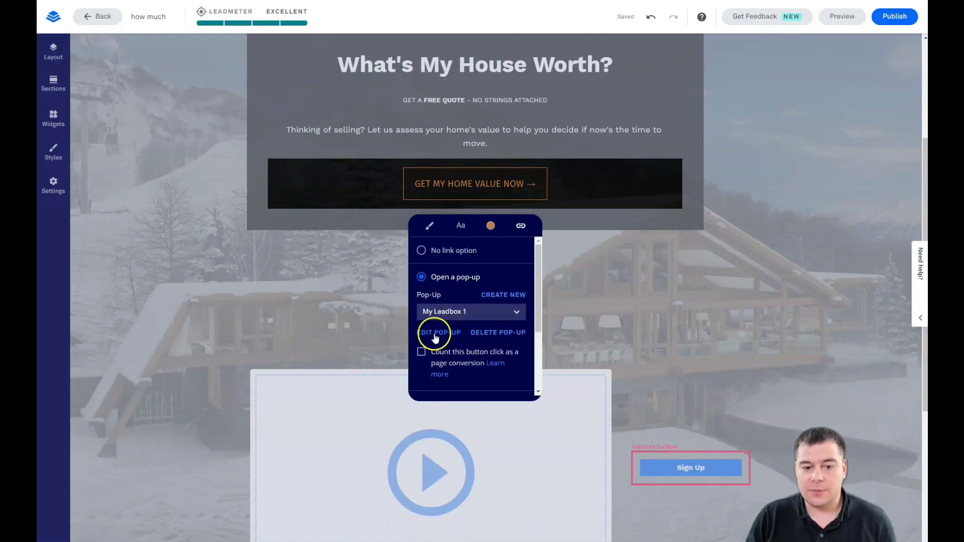
pyautogui.click(501, 314)
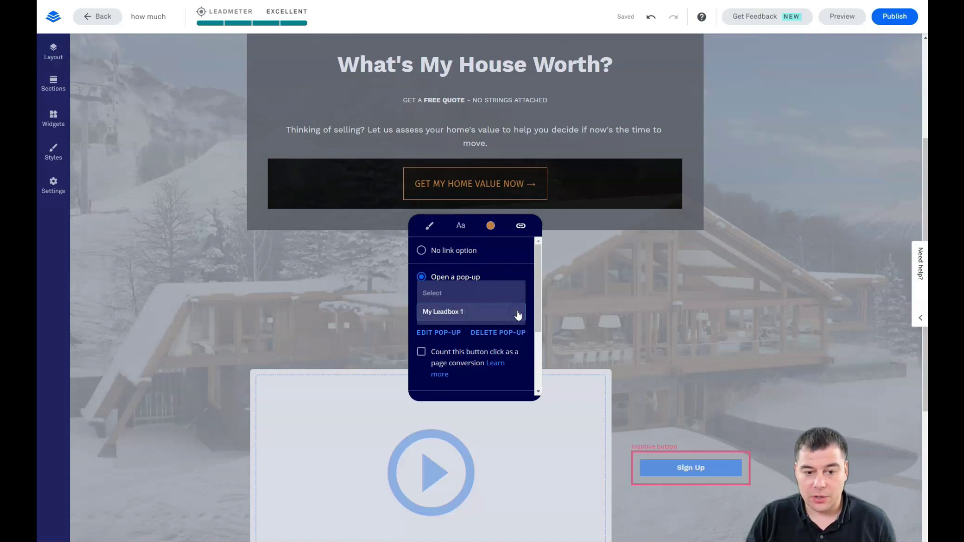
pyautogui.click(432, 336)
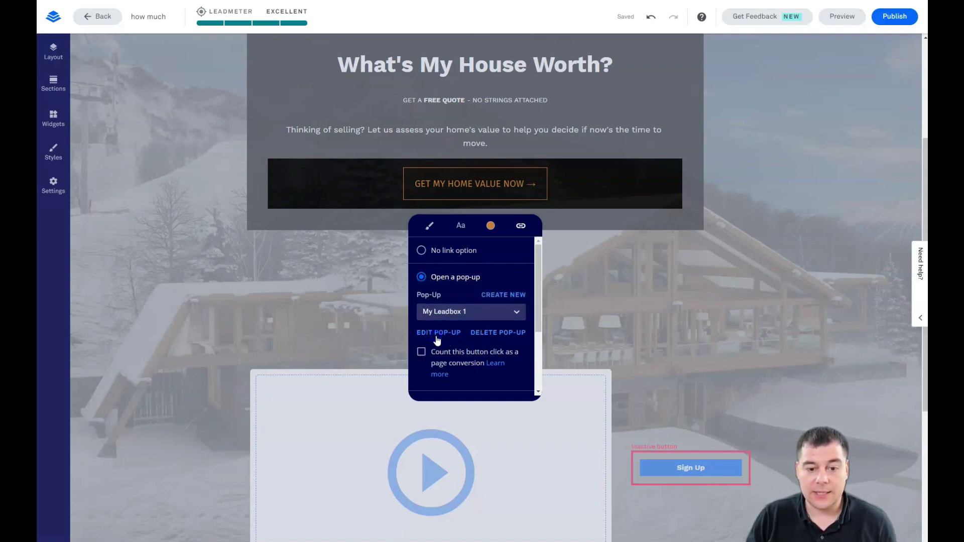
pyautogui.click(436, 333)
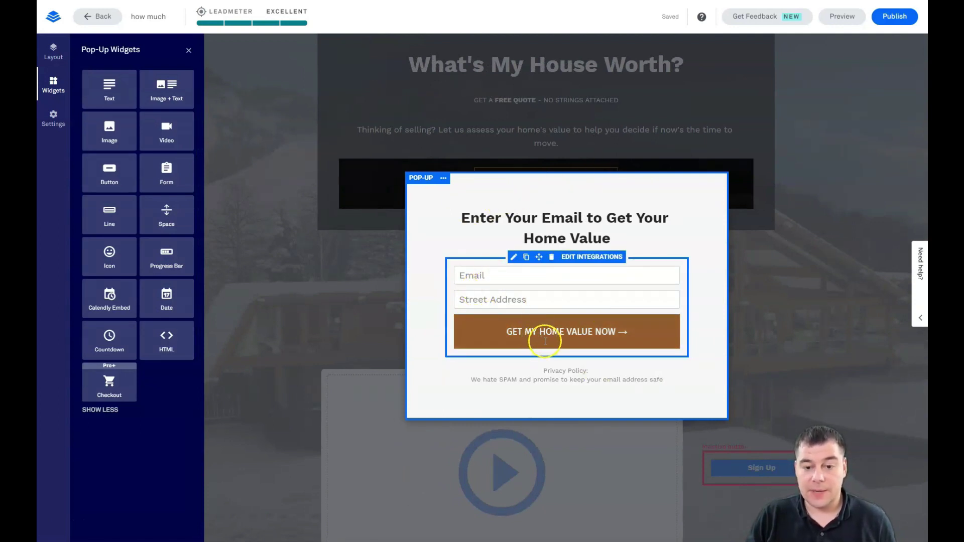
# From the form's integrations, expand Add an Integration and browse More Services.
pyautogui.click(576, 260)
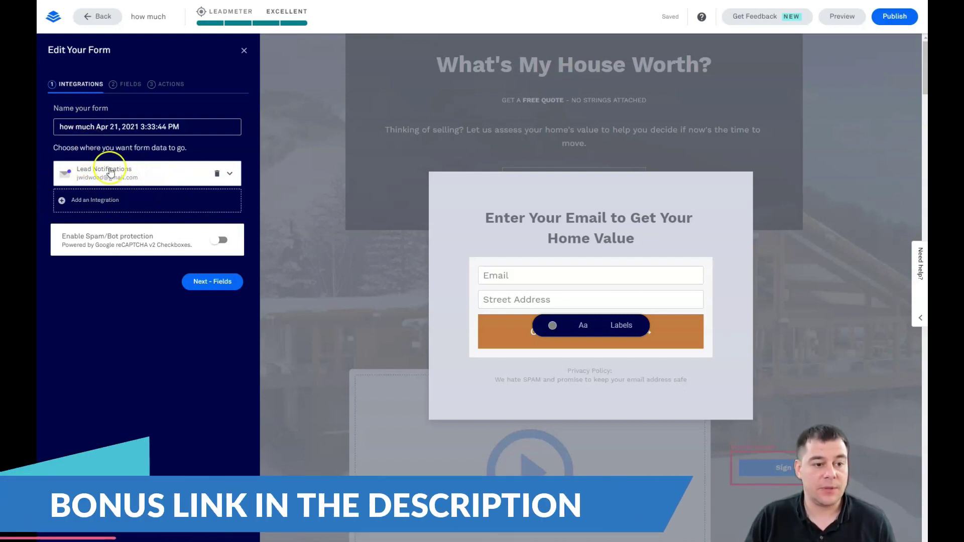
pyautogui.click(75, 200)
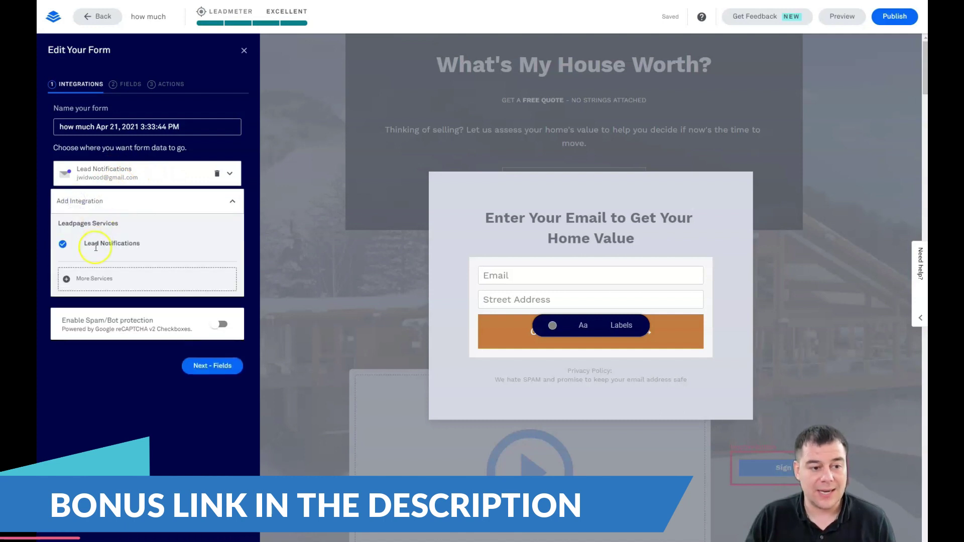
pyautogui.click(80, 278)
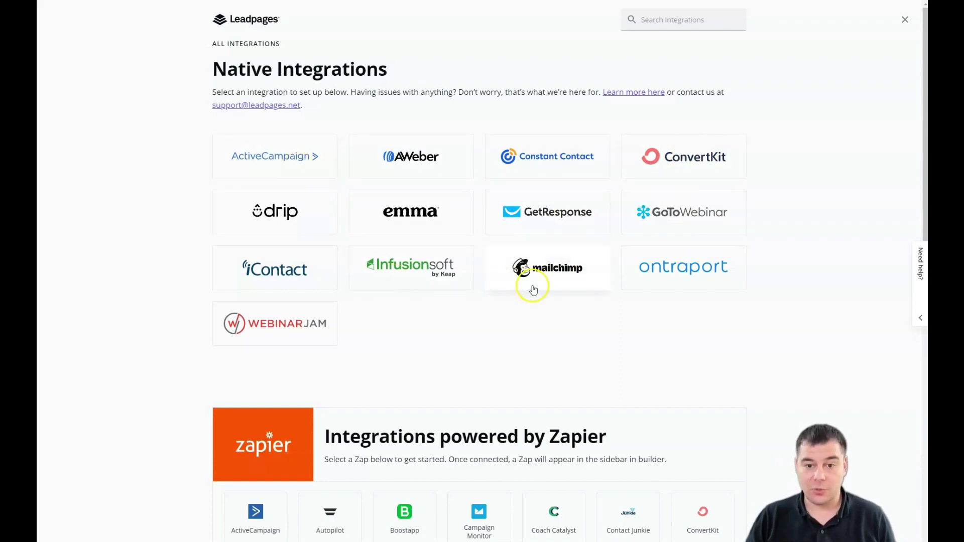
pyautogui.scroll(-2, 538, 280)
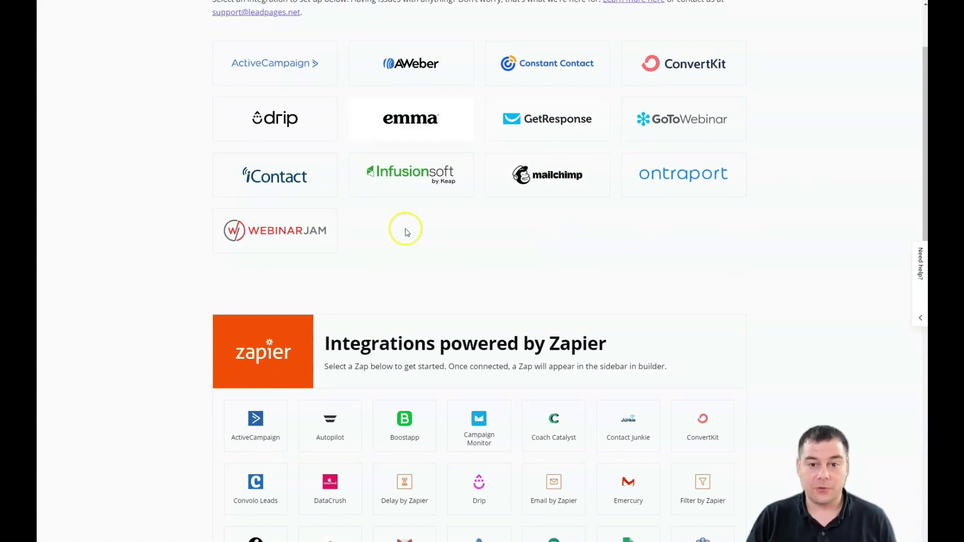
pyautogui.scroll(-2, 559, 254)
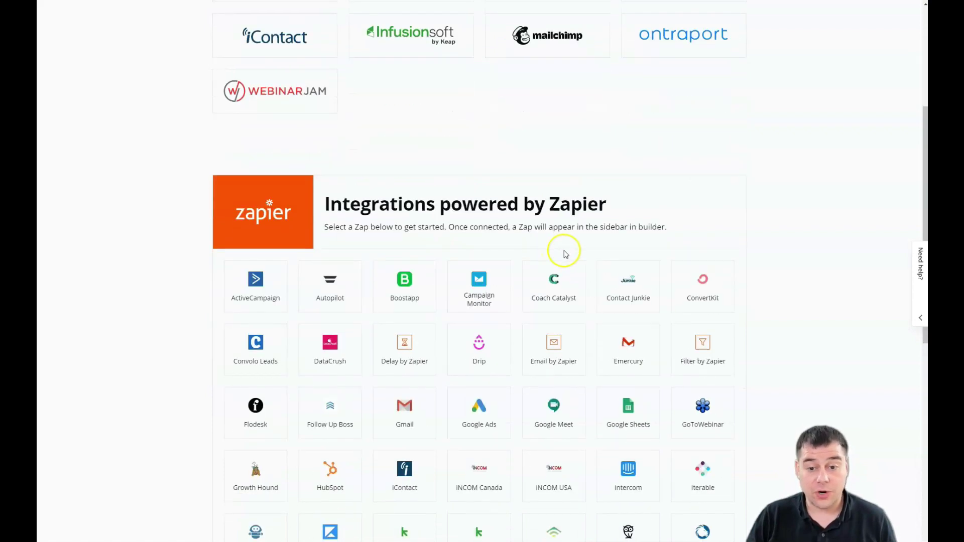
pyautogui.scroll(3, 590, 120)
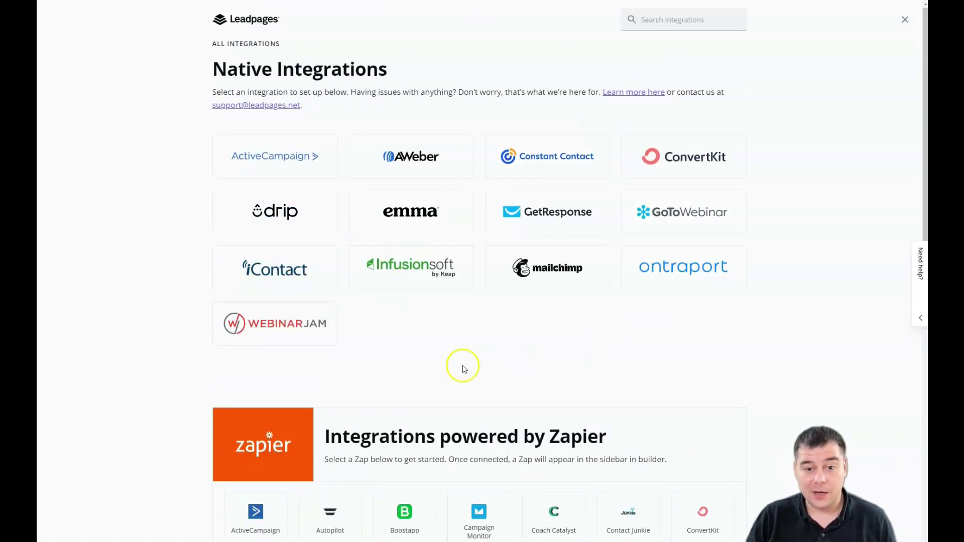
pyautogui.scroll(-2, 502, 329)
pyautogui.scroll(-2, 223, 173)
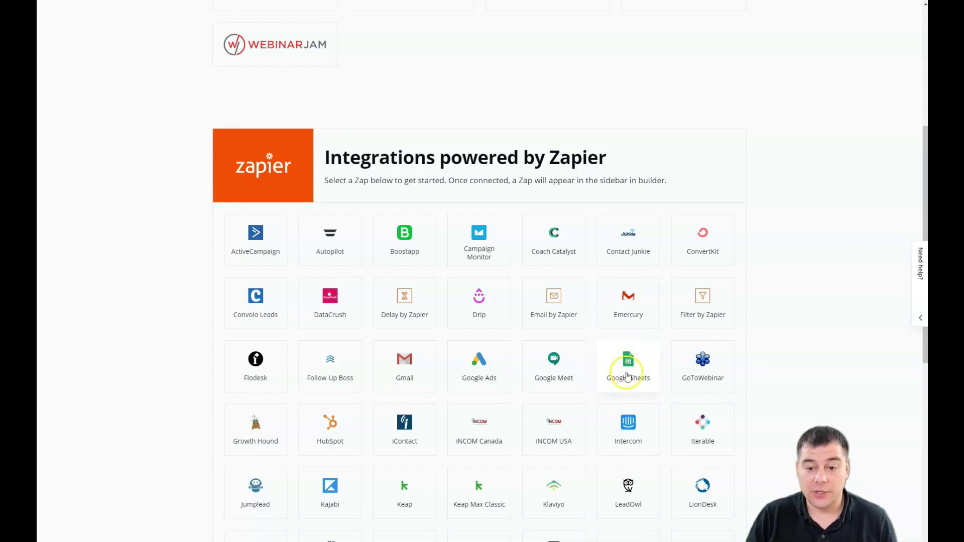
pyautogui.scroll(4, 638, 374)
pyautogui.scroll(1, 638, 376)
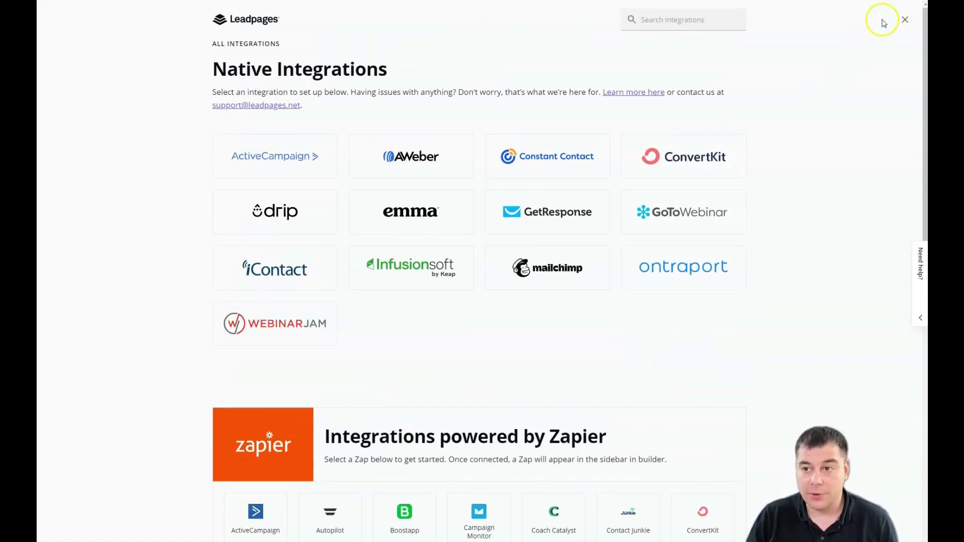
# Close the Native and Zapier integrations catalogue overlay.
pyautogui.click(906, 25)
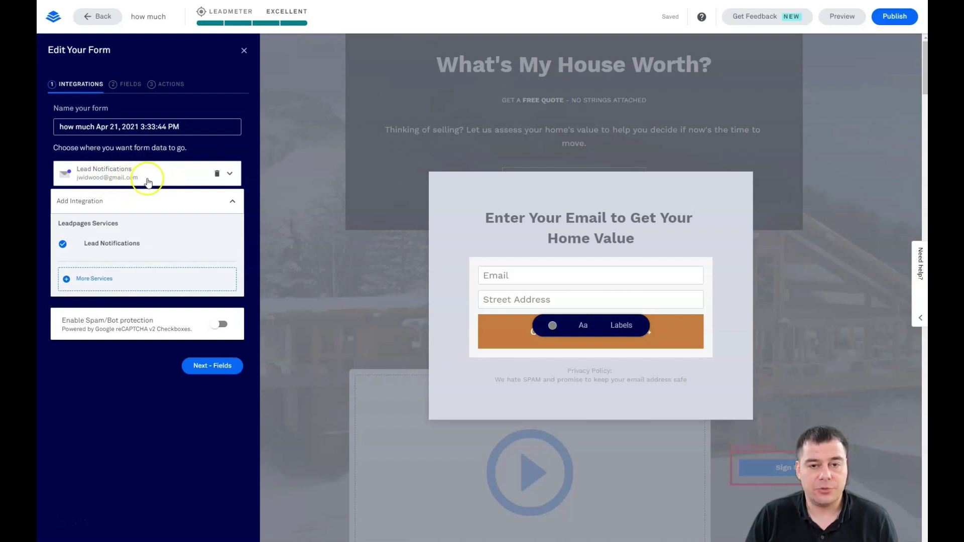
# Add a First Name field above Email and delete the Street Address field.
pyautogui.click(120, 85)
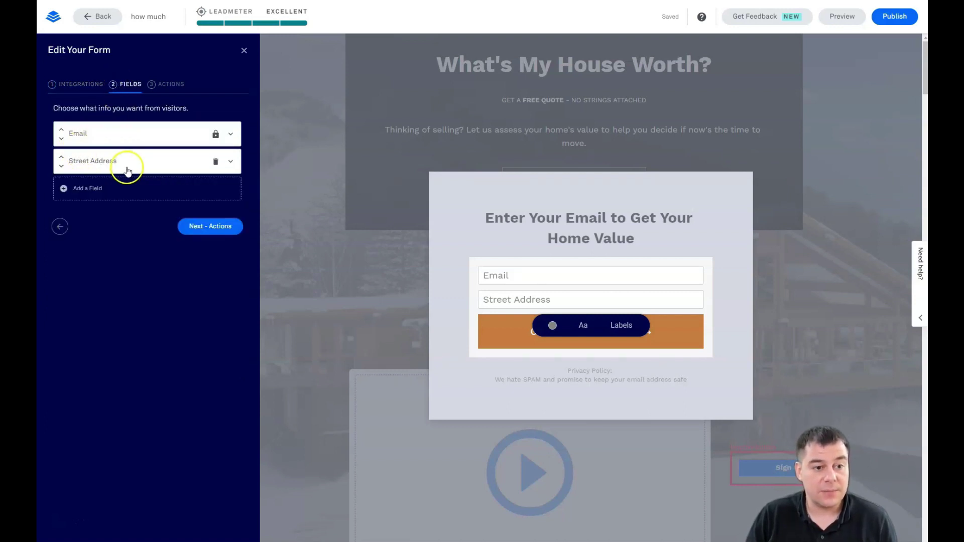
pyautogui.click(90, 188)
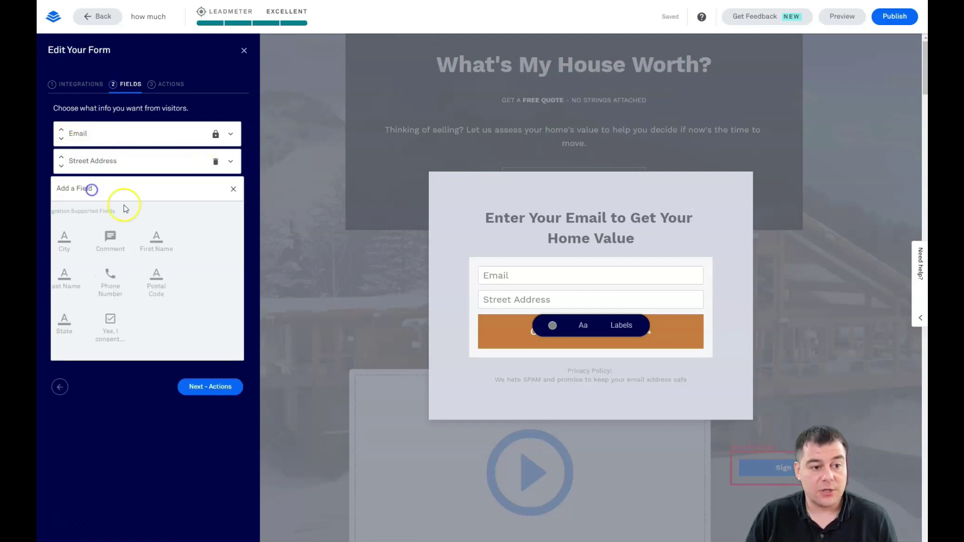
pyautogui.click(162, 247)
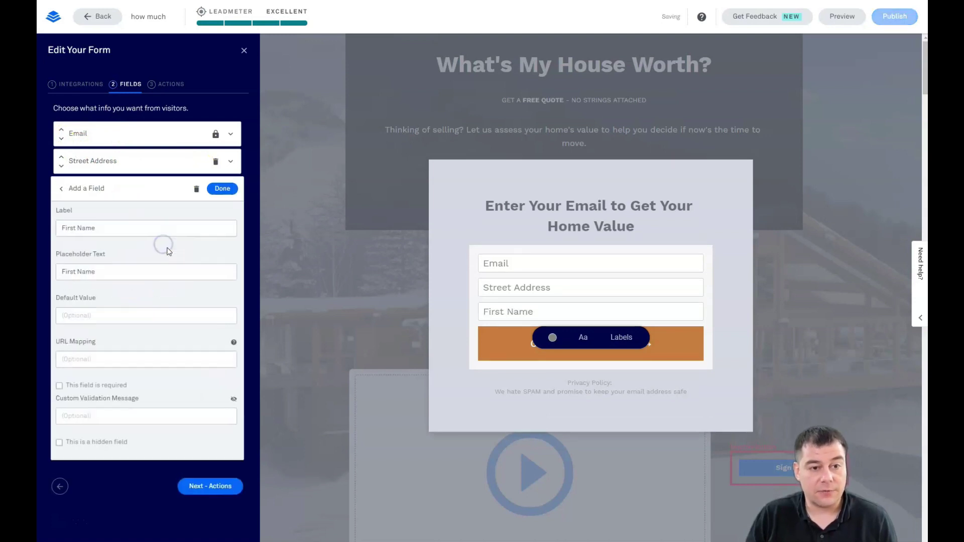
pyautogui.click(222, 189)
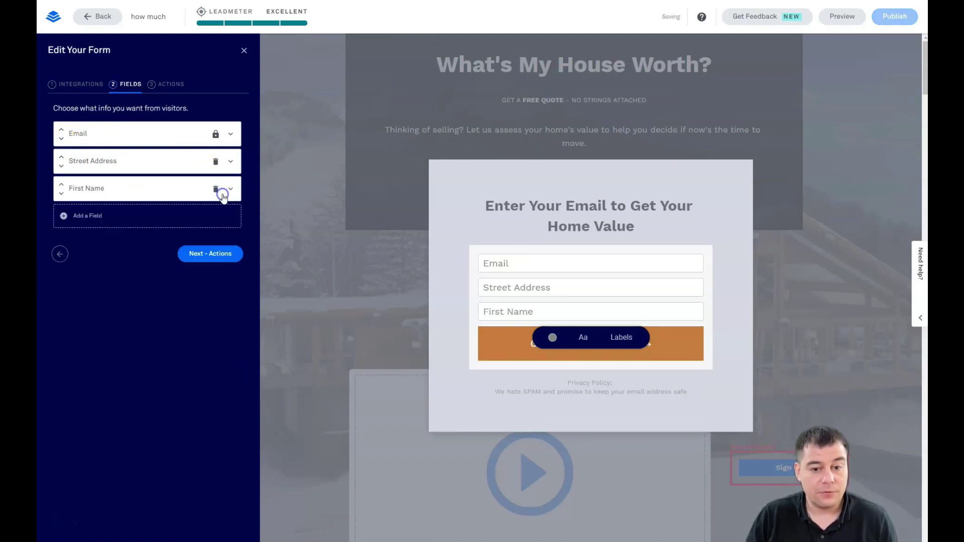
pyautogui.click(61, 183)
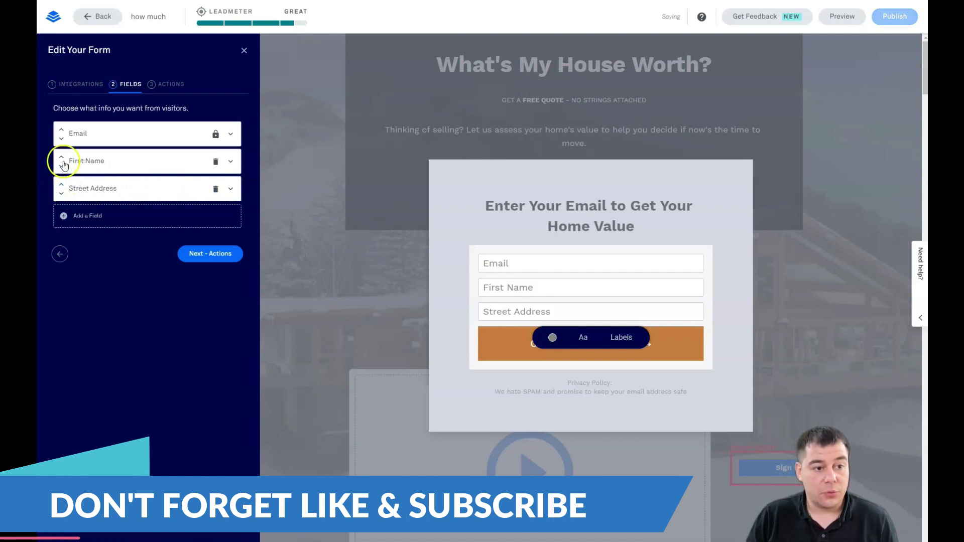
pyautogui.click(62, 157)
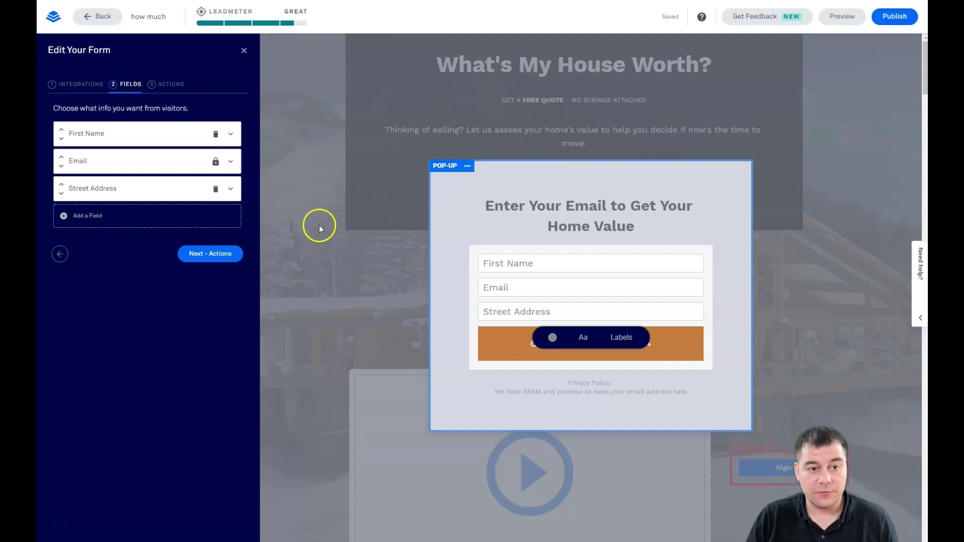
pyautogui.click(216, 190)
pyautogui.click(214, 161)
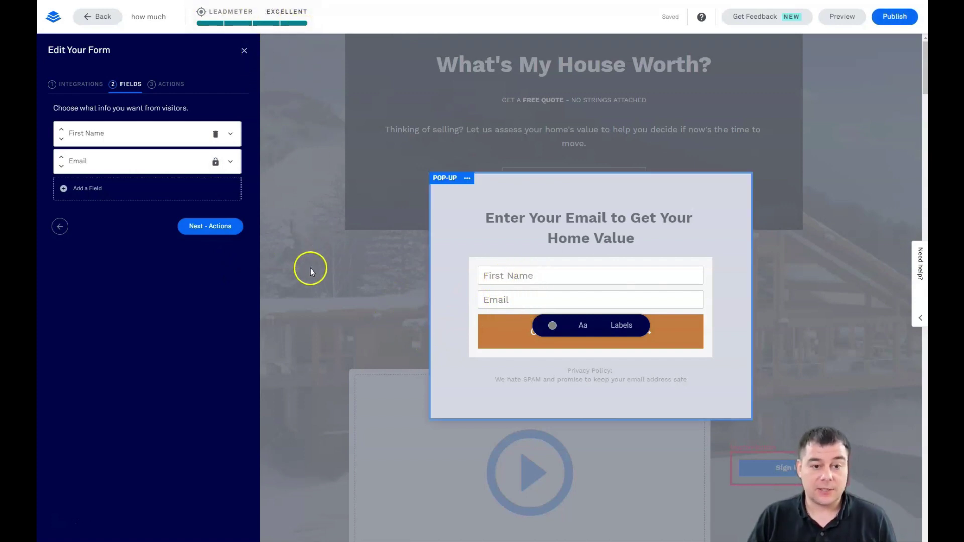
# Keep Remain on page as the after-submit action and save the form settings.
pyautogui.click(159, 92)
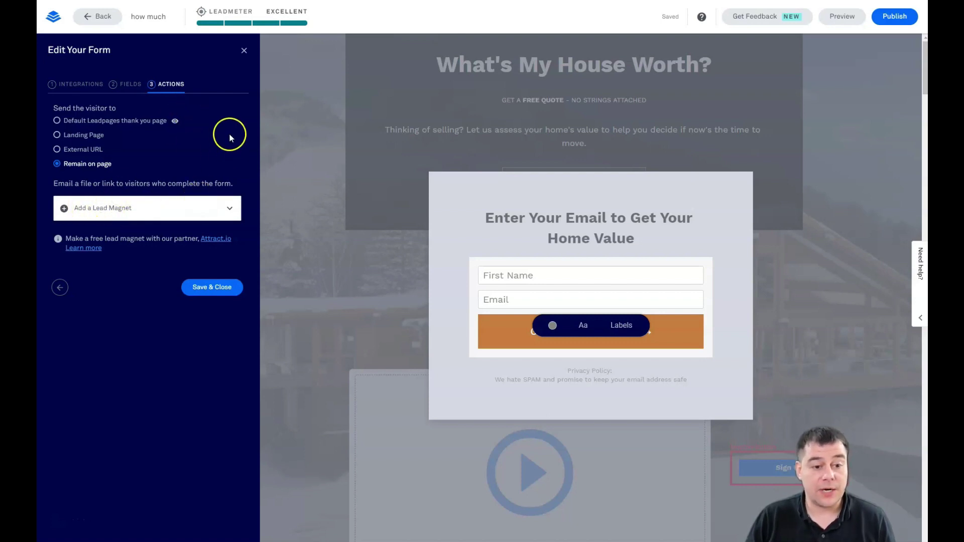
pyautogui.click(244, 53)
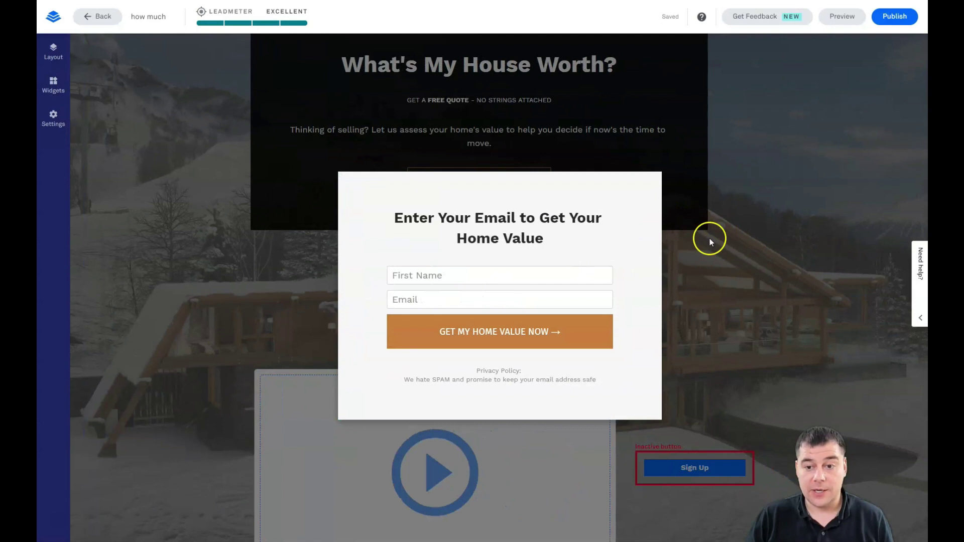
# Close the pop-up and link the Sign Up button to open My Leadbox 1.
pyautogui.click(269, 283)
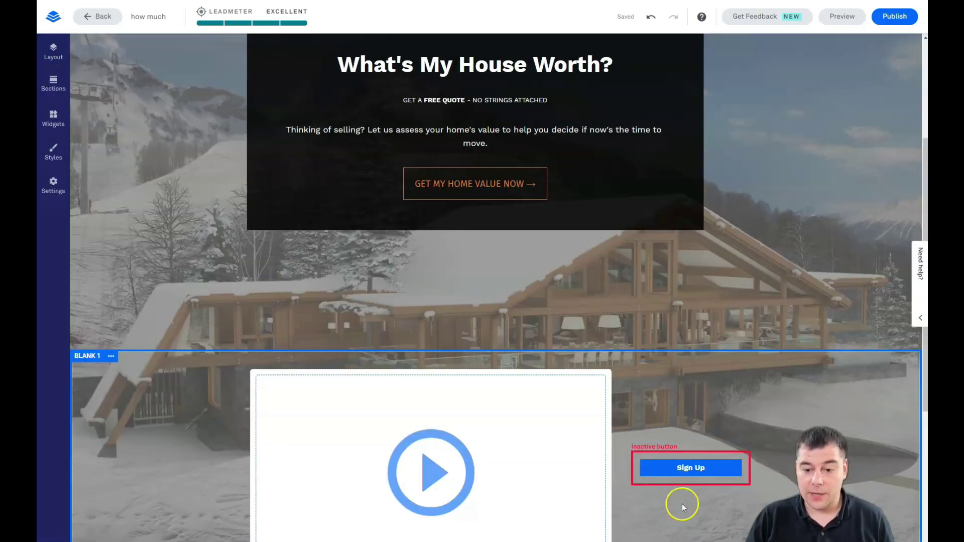
pyautogui.click(708, 457)
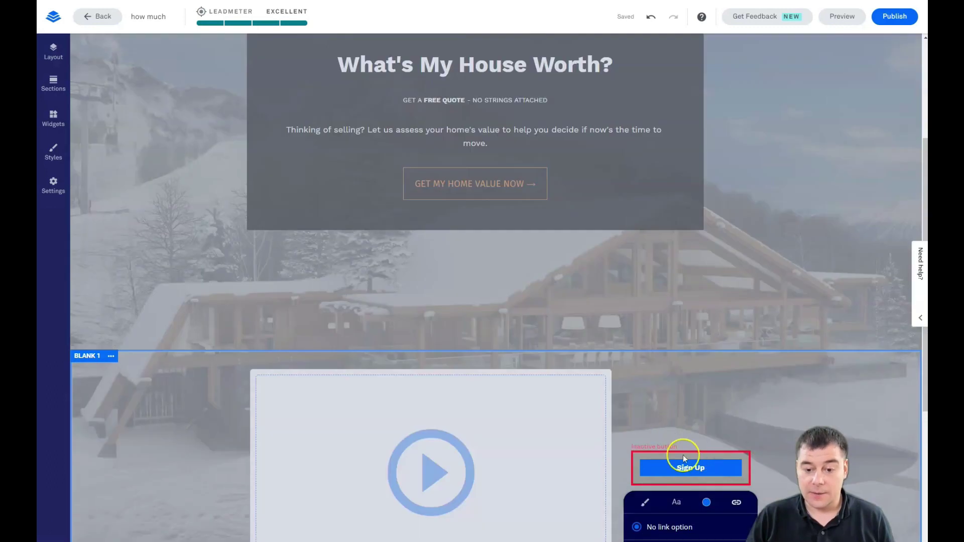
pyautogui.scroll(-3, 682, 455)
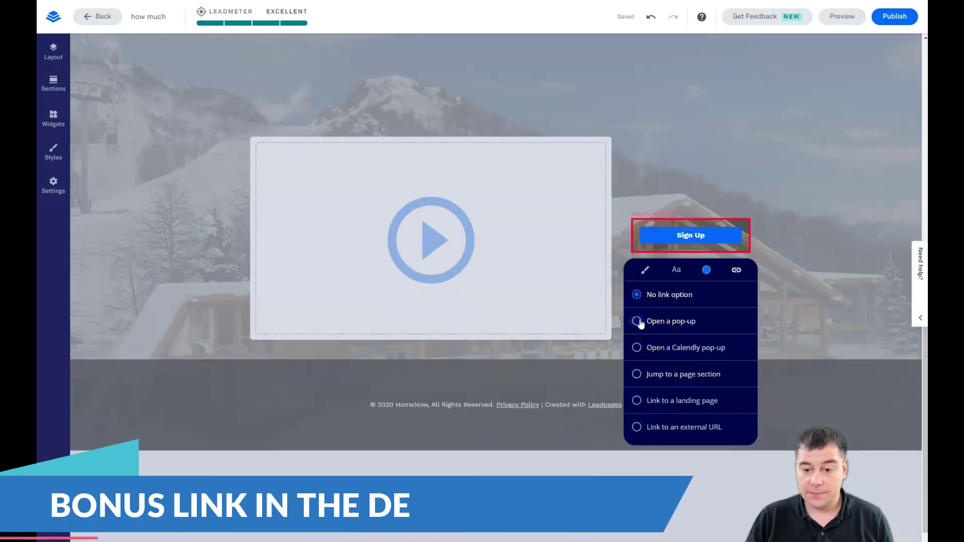
pyautogui.click(639, 322)
pyautogui.click(731, 329)
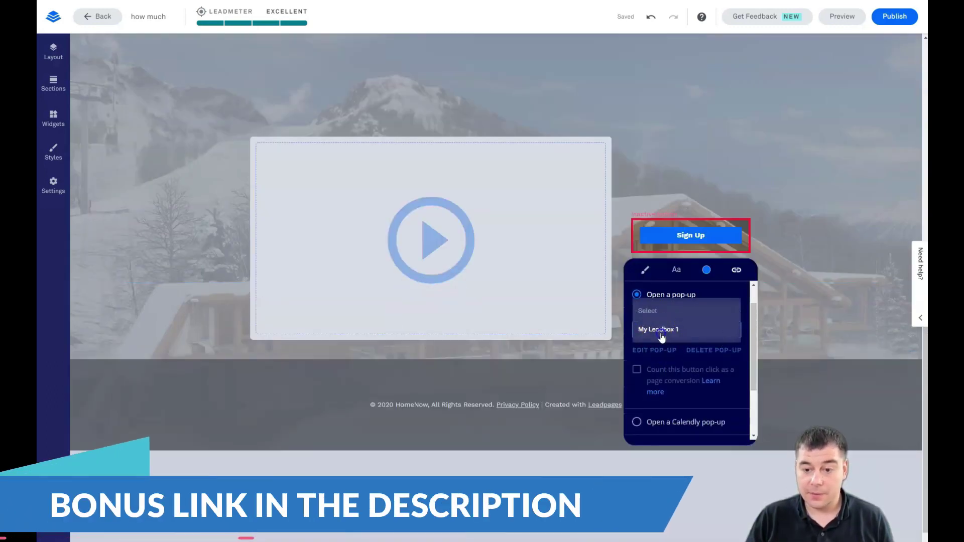
pyautogui.click(661, 331)
pyautogui.click(805, 225)
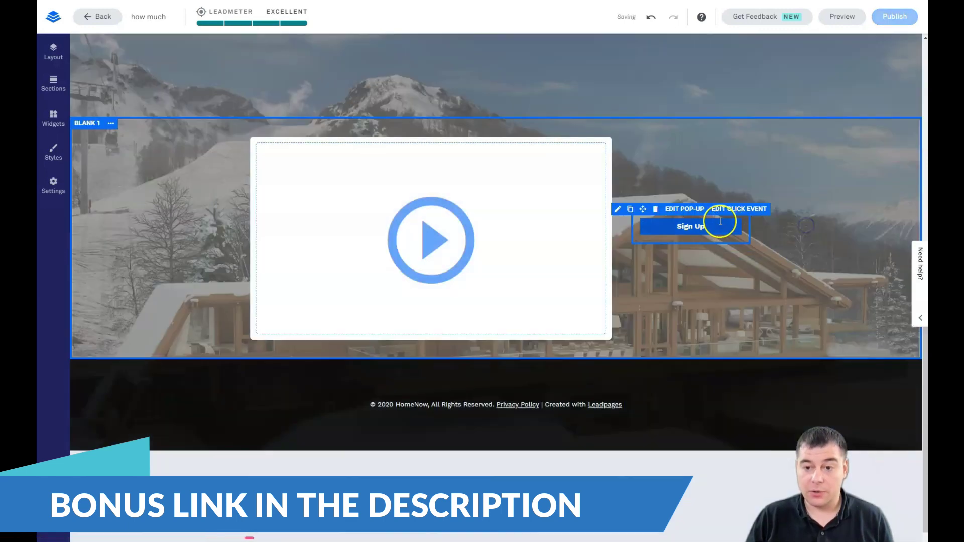
pyautogui.scroll(1, 539, 198)
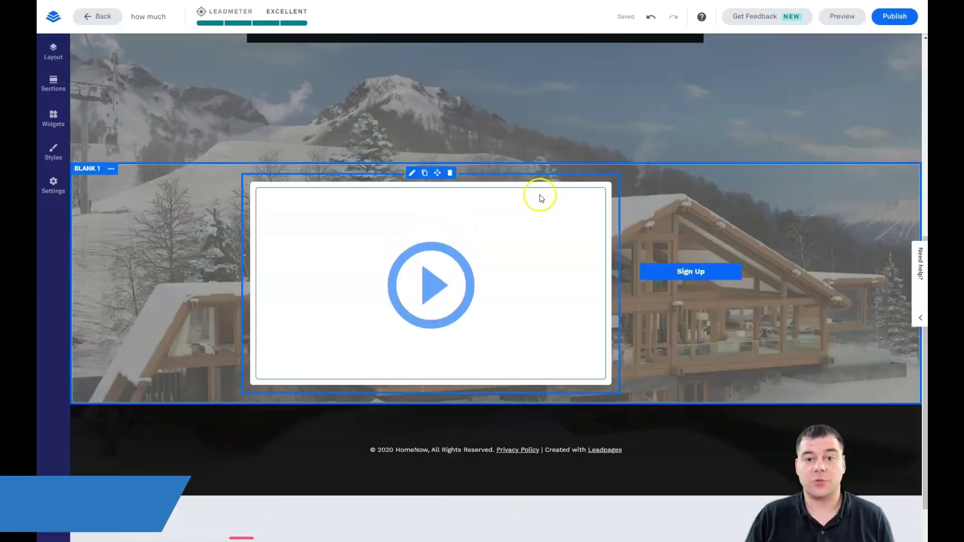
pyautogui.scroll(5, 540, 199)
pyautogui.scroll(-4, 548, 203)
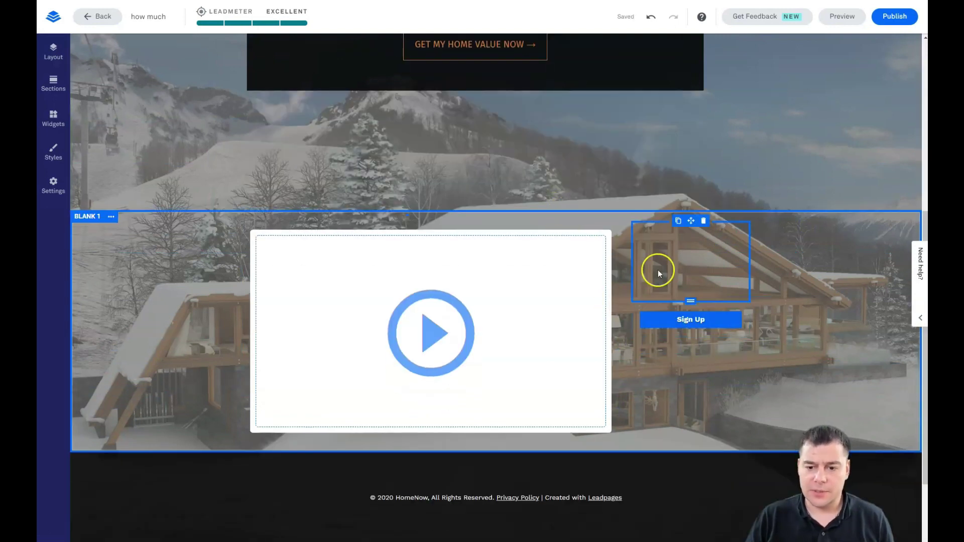
pyautogui.moveTo(691, 271)
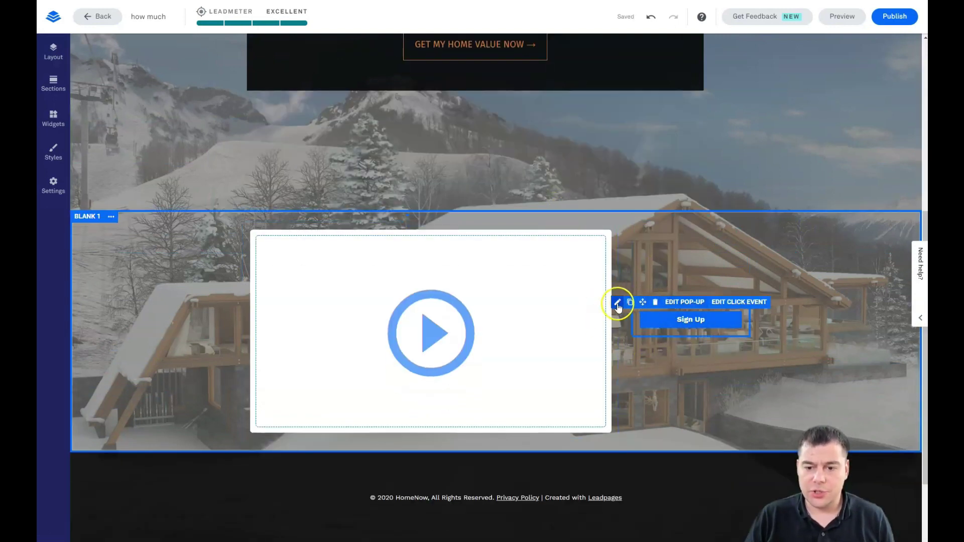
pyautogui.scroll(3, 567, 212)
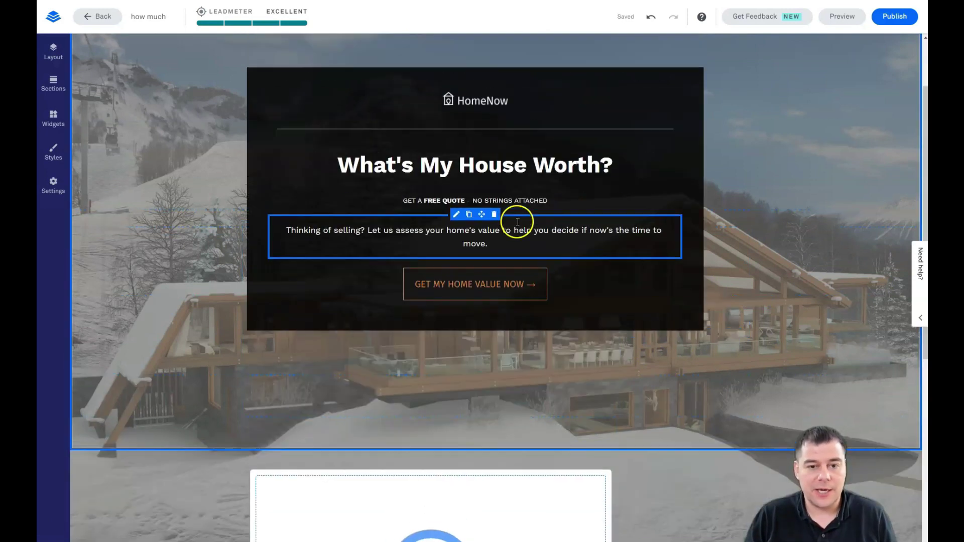
pyautogui.scroll(1, 517, 222)
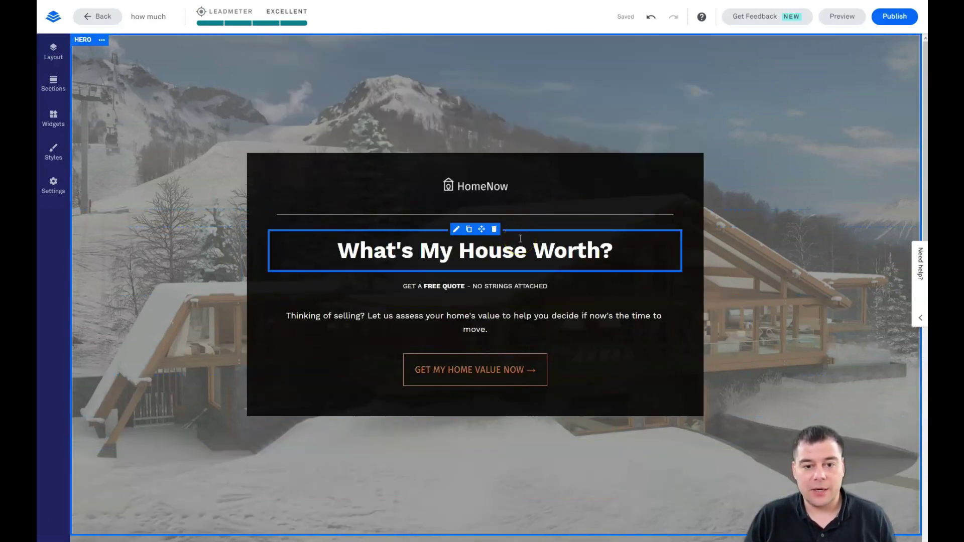